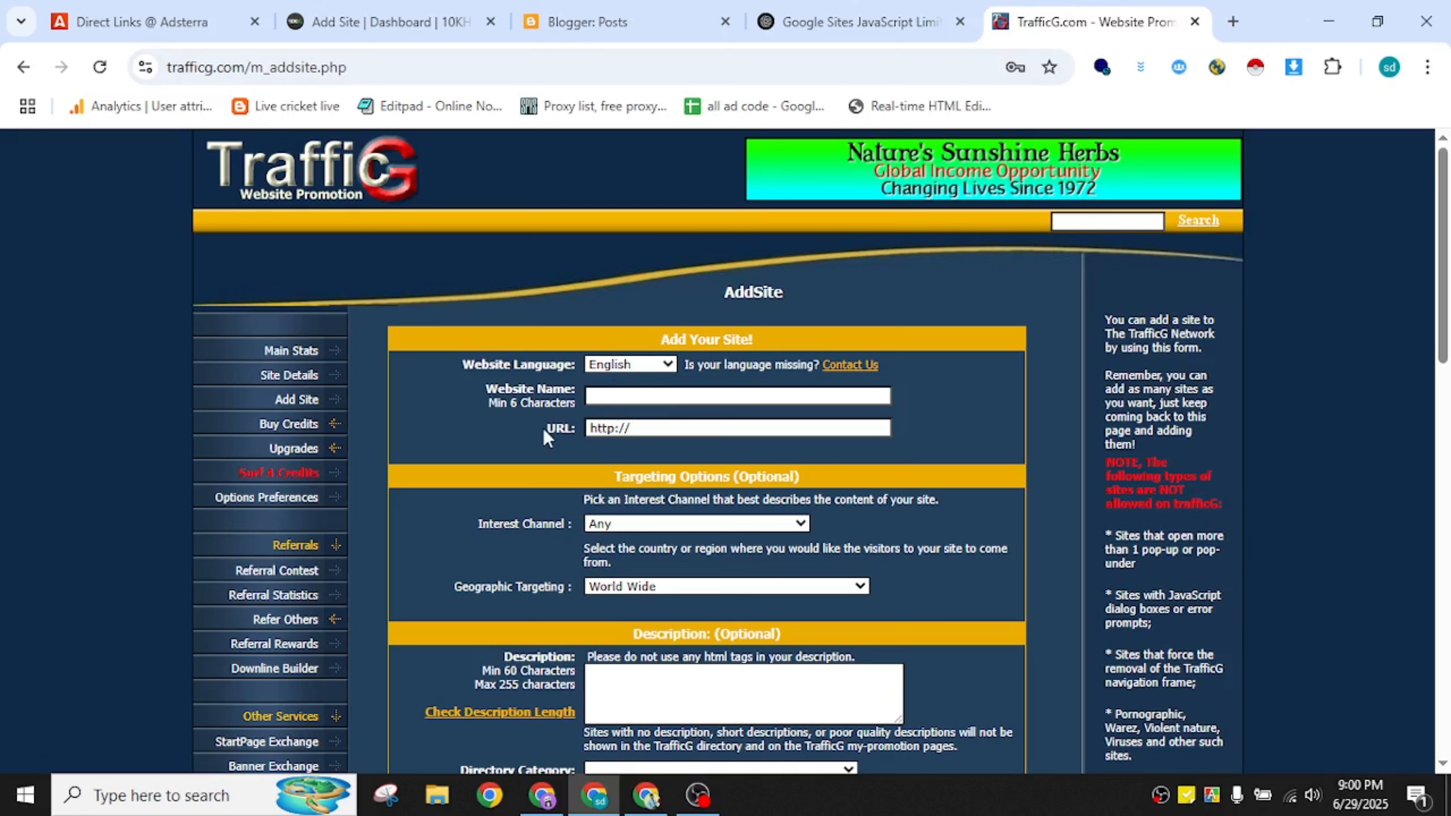
Switch to Blogger and copy the share link of the post "How to Get Free Traffic to Your Website or Blog".
{"action": "left_click", "coordinate": [595, 5]}
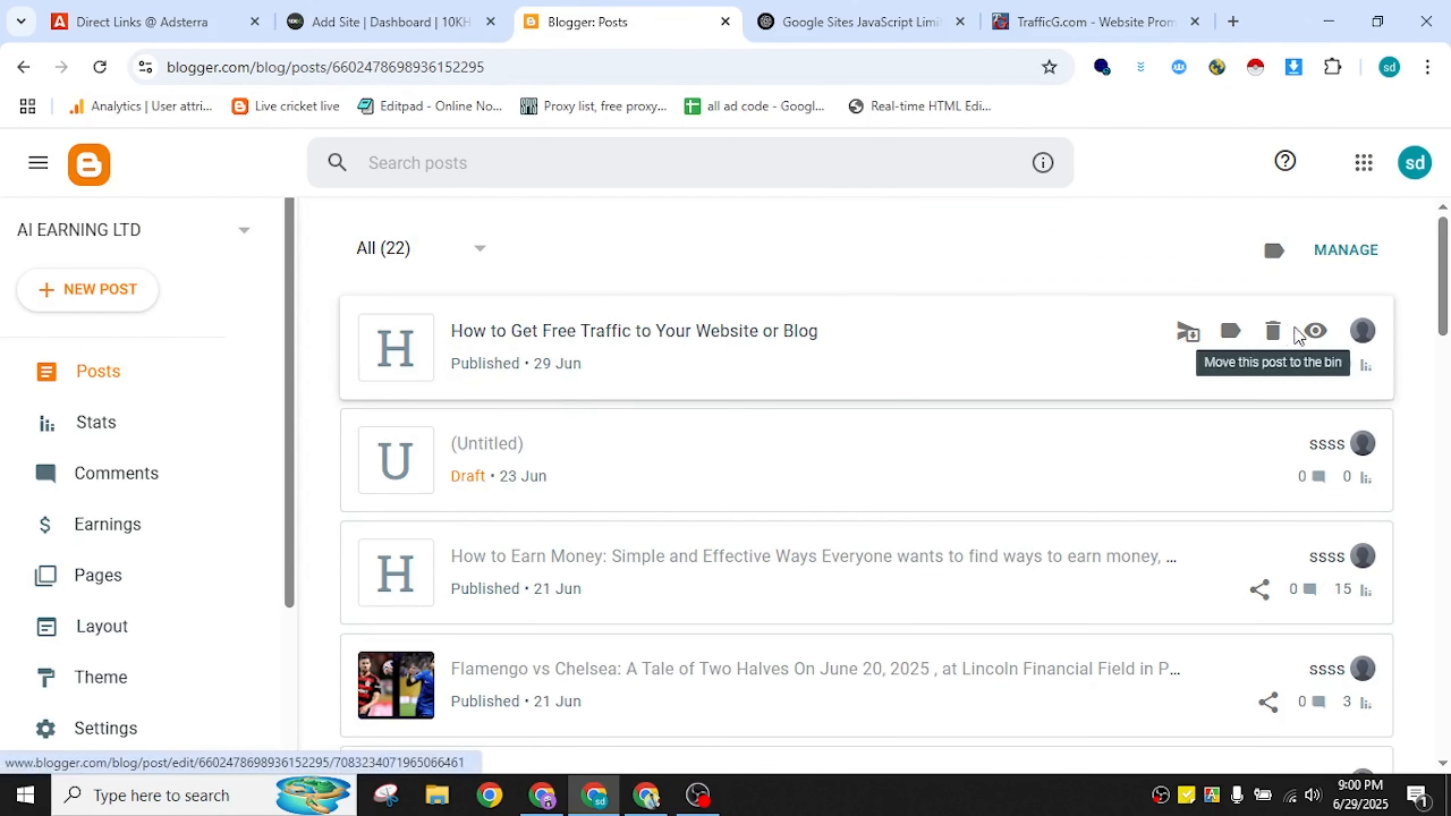
{"action": "left_click", "coordinate": [1269, 364]}
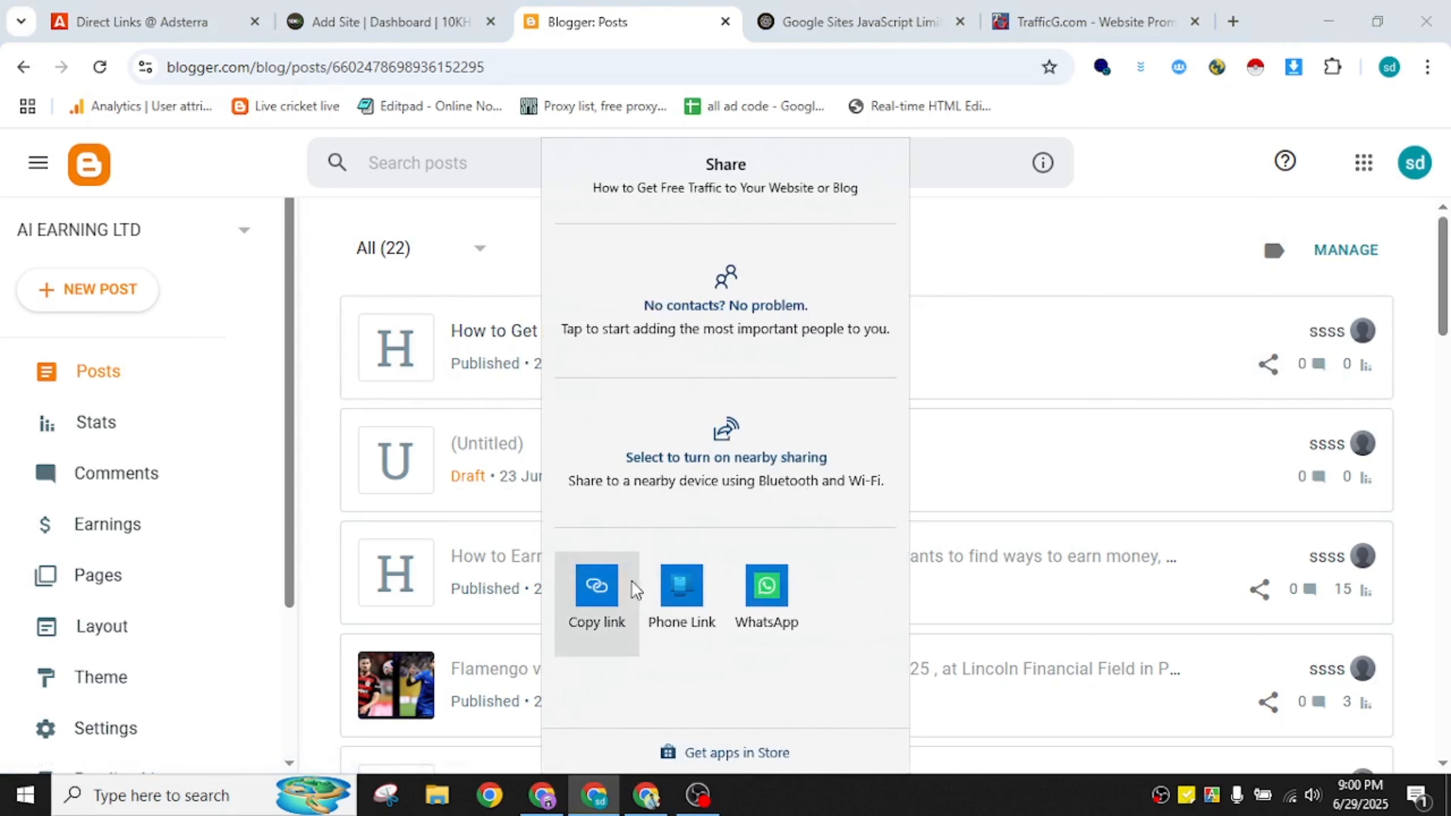
{"action": "left_click", "coordinate": [598, 588]}
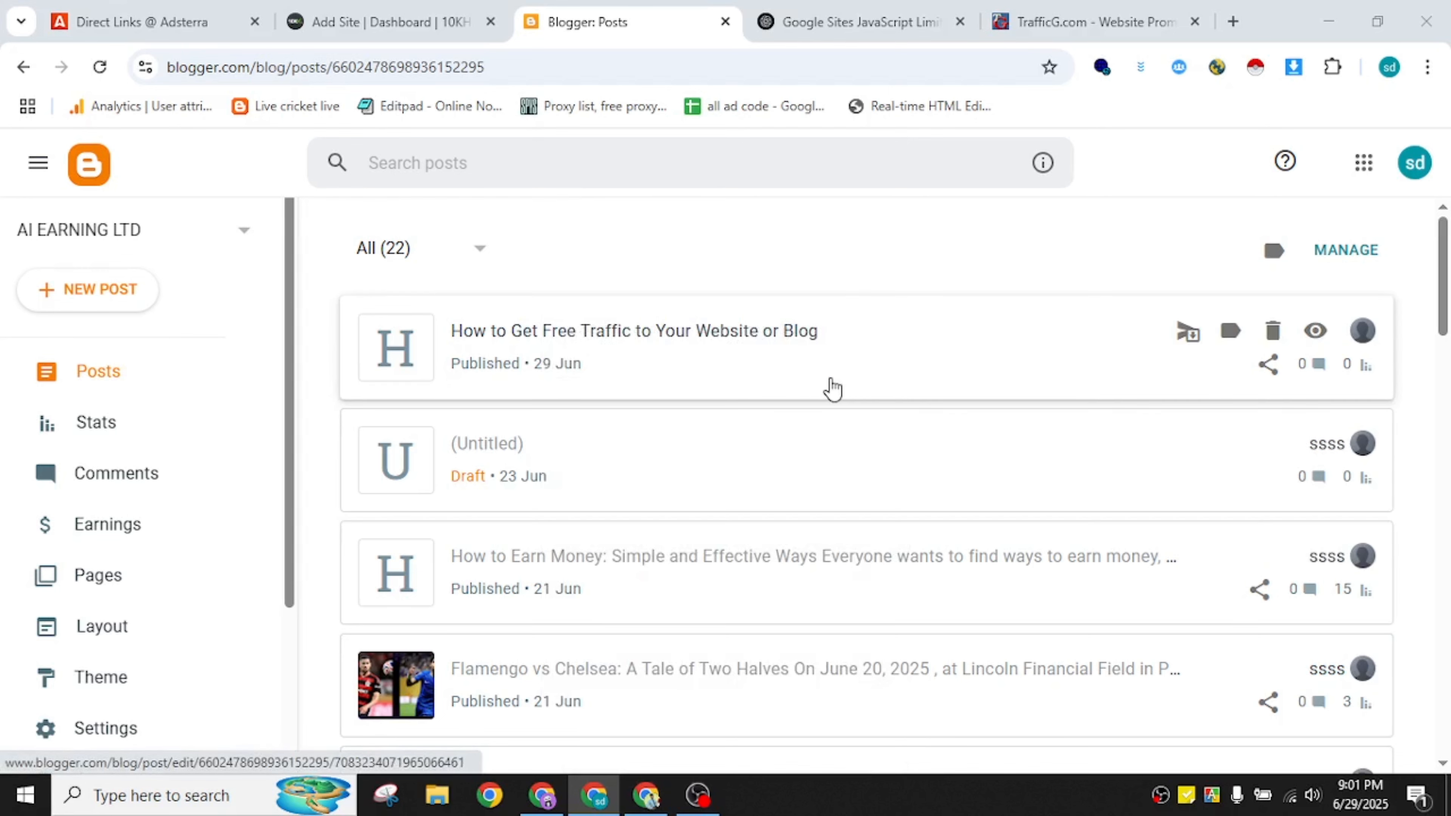
Switch to TrafficG, enter the copied blog post link as the new site's URL, and activate the website name entry.
{"action": "left_click", "coordinate": [1111, 13]}
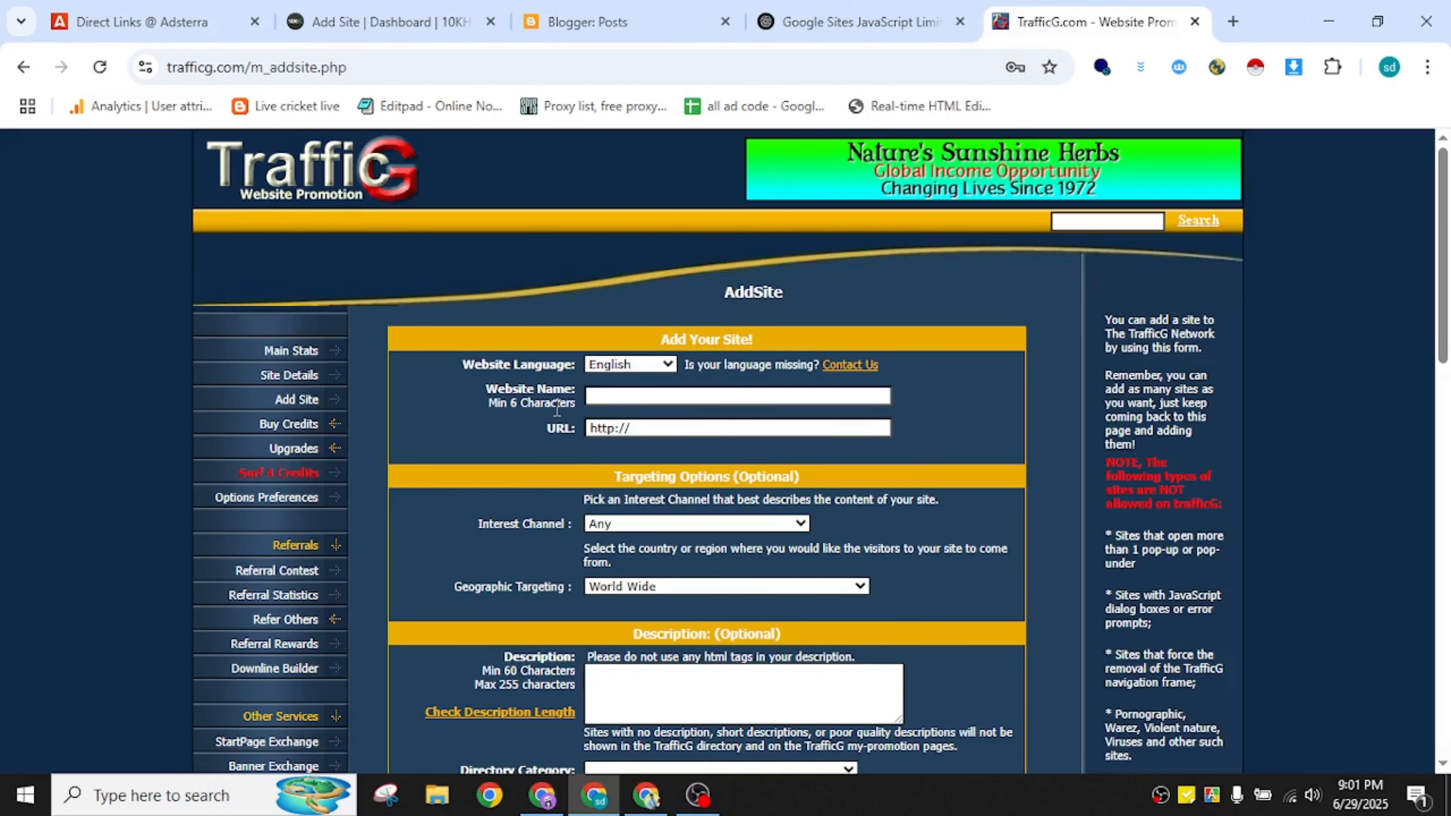
{"action": "left_click", "coordinate": [663, 429]}
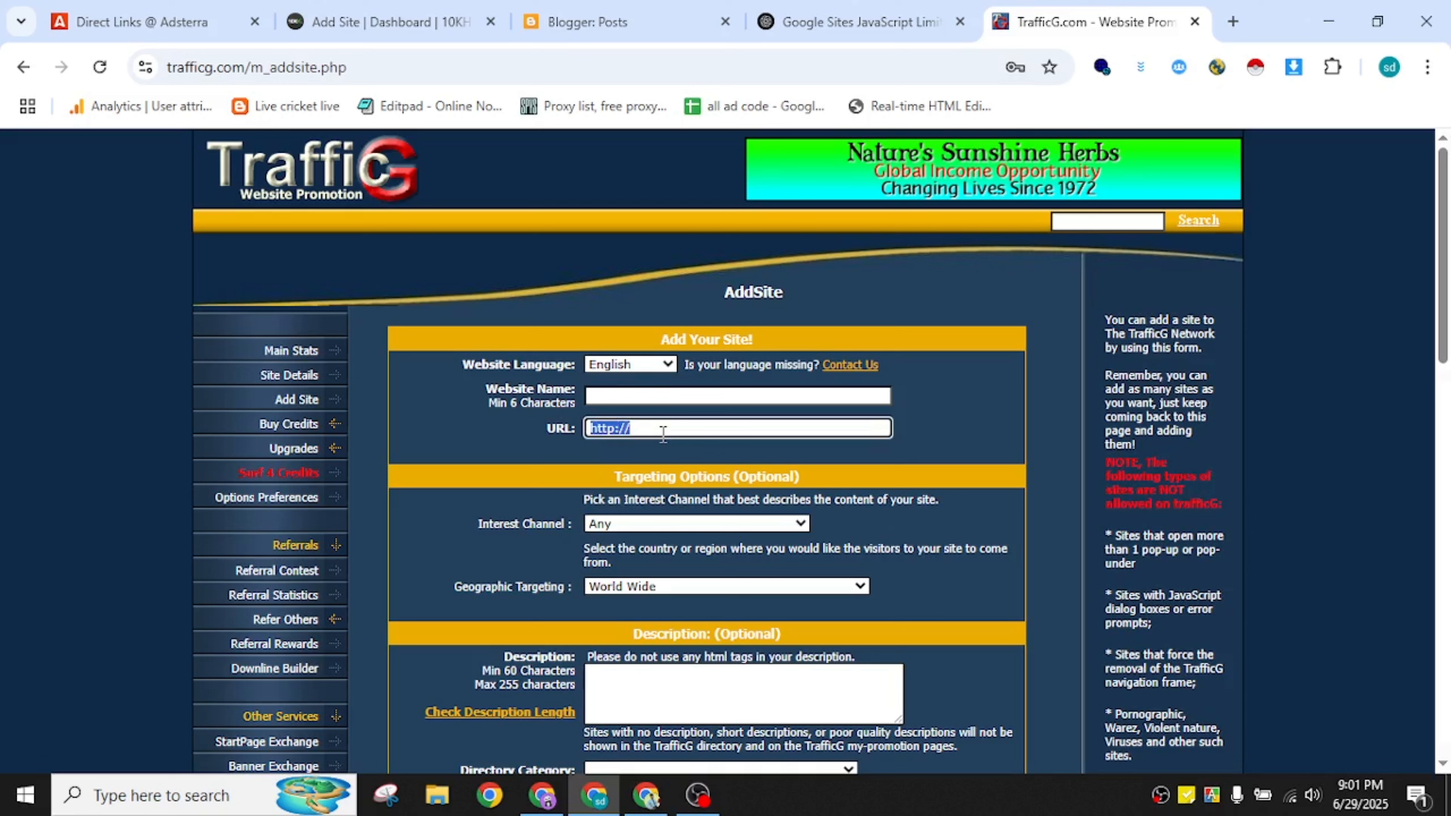
{"action": "key", "text": "ctrl+v"}
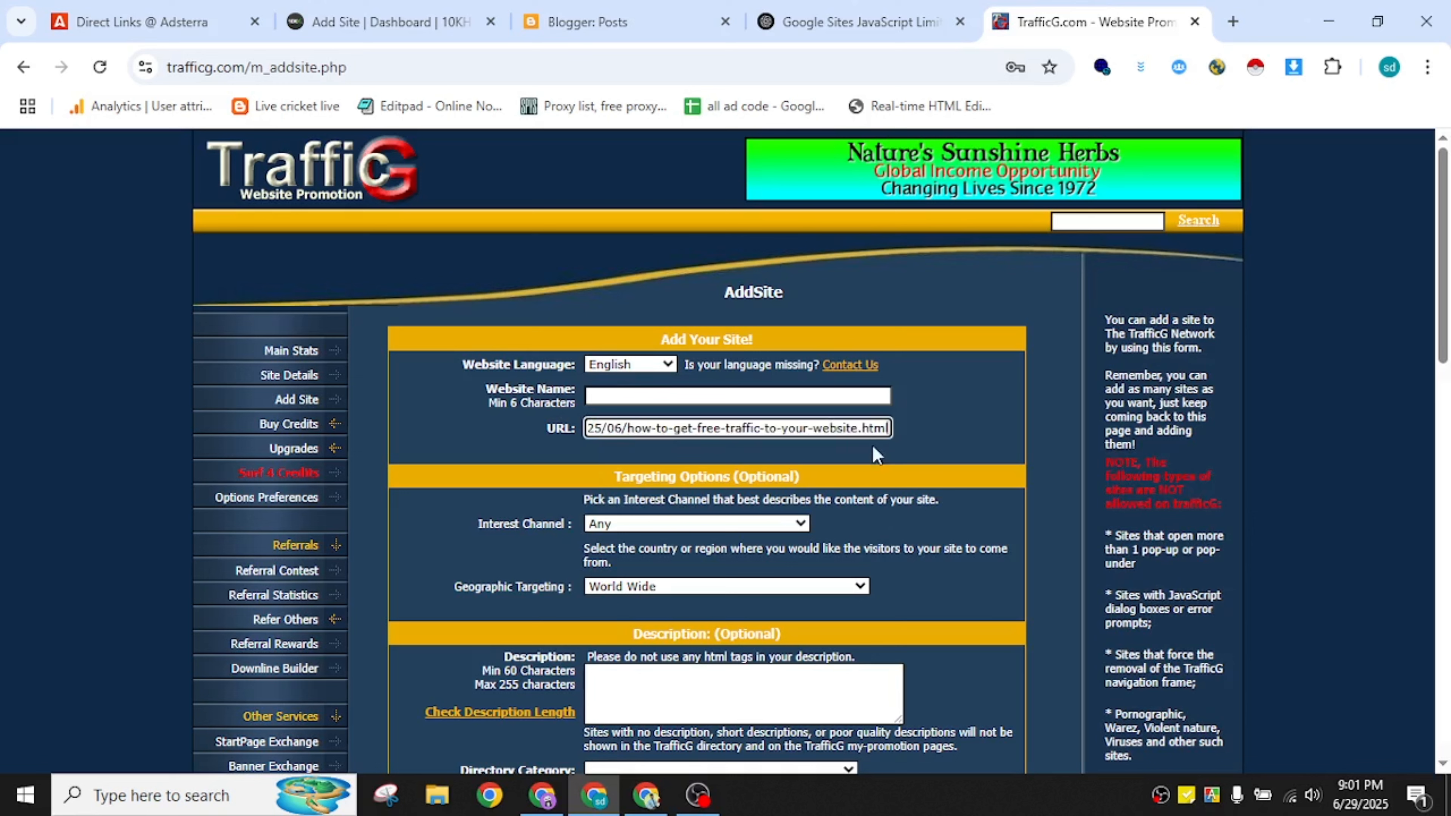
{"action": "left_click", "coordinate": [642, 393]}
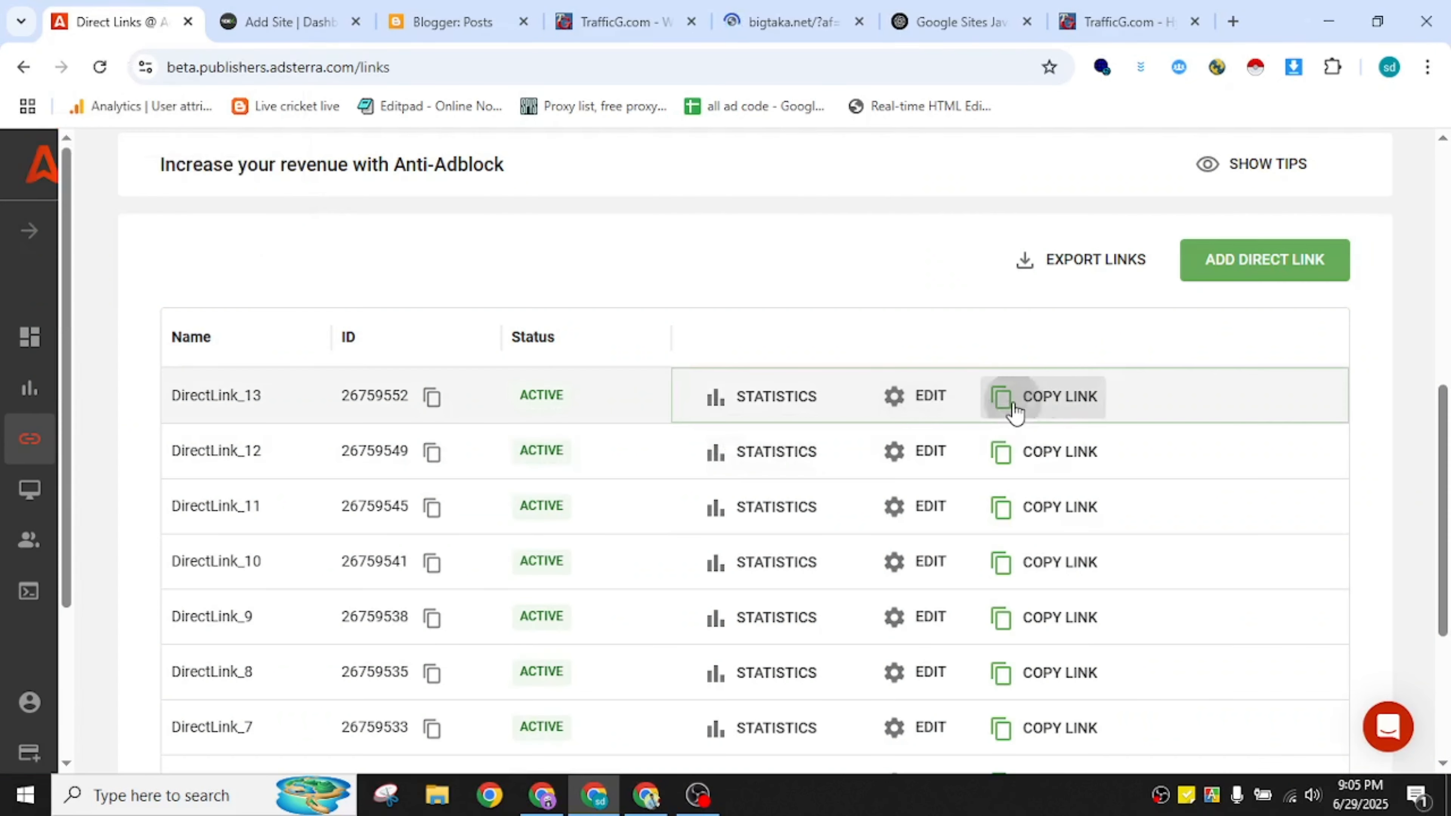
Copy DirectLink_13 from the Adsterra direct links list and paste it as the URL in TrafficG's add-site form.
{"action": "left_click", "coordinate": [1014, 409]}
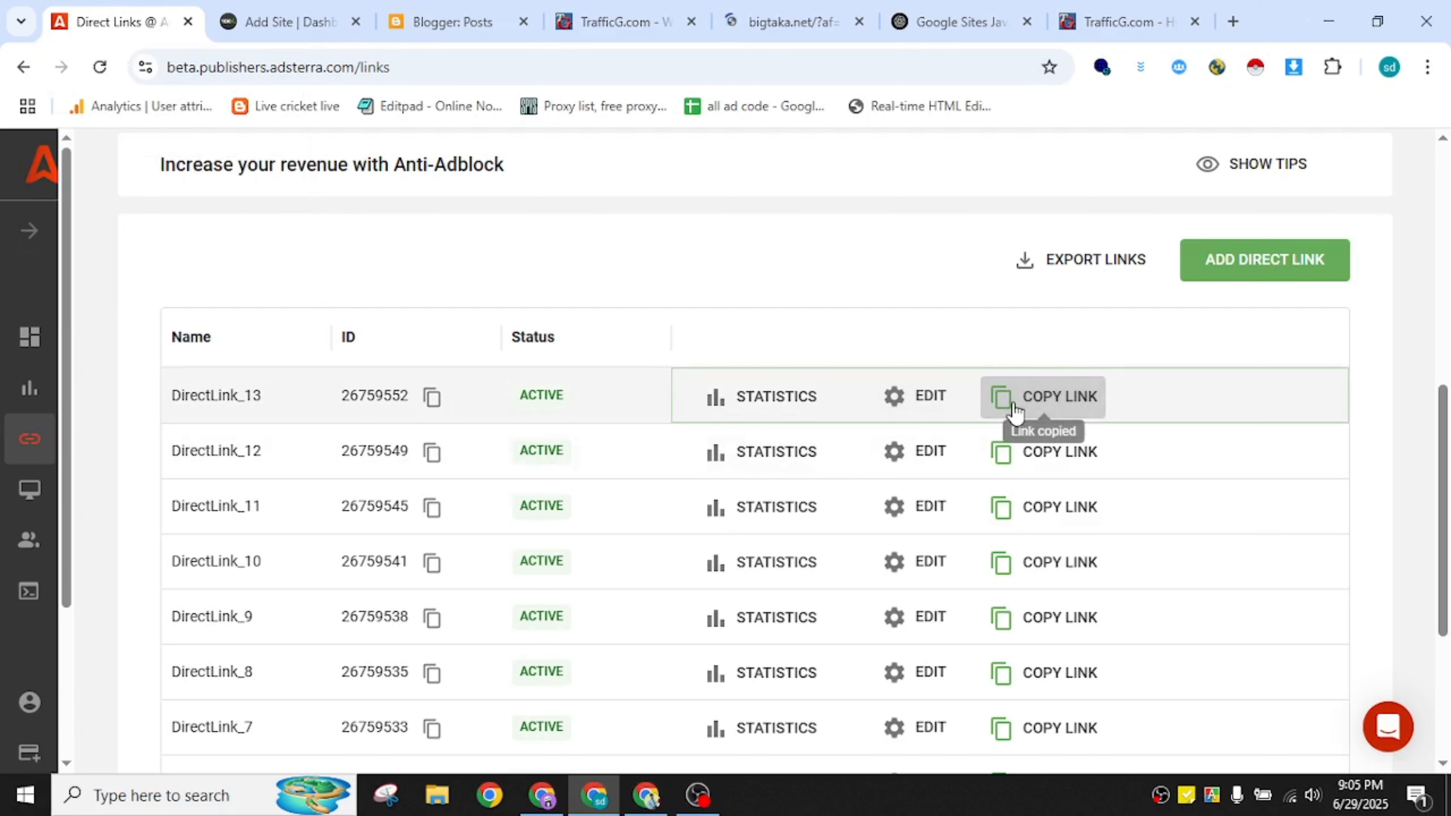
{"action": "left_click", "coordinate": [578, 14]}
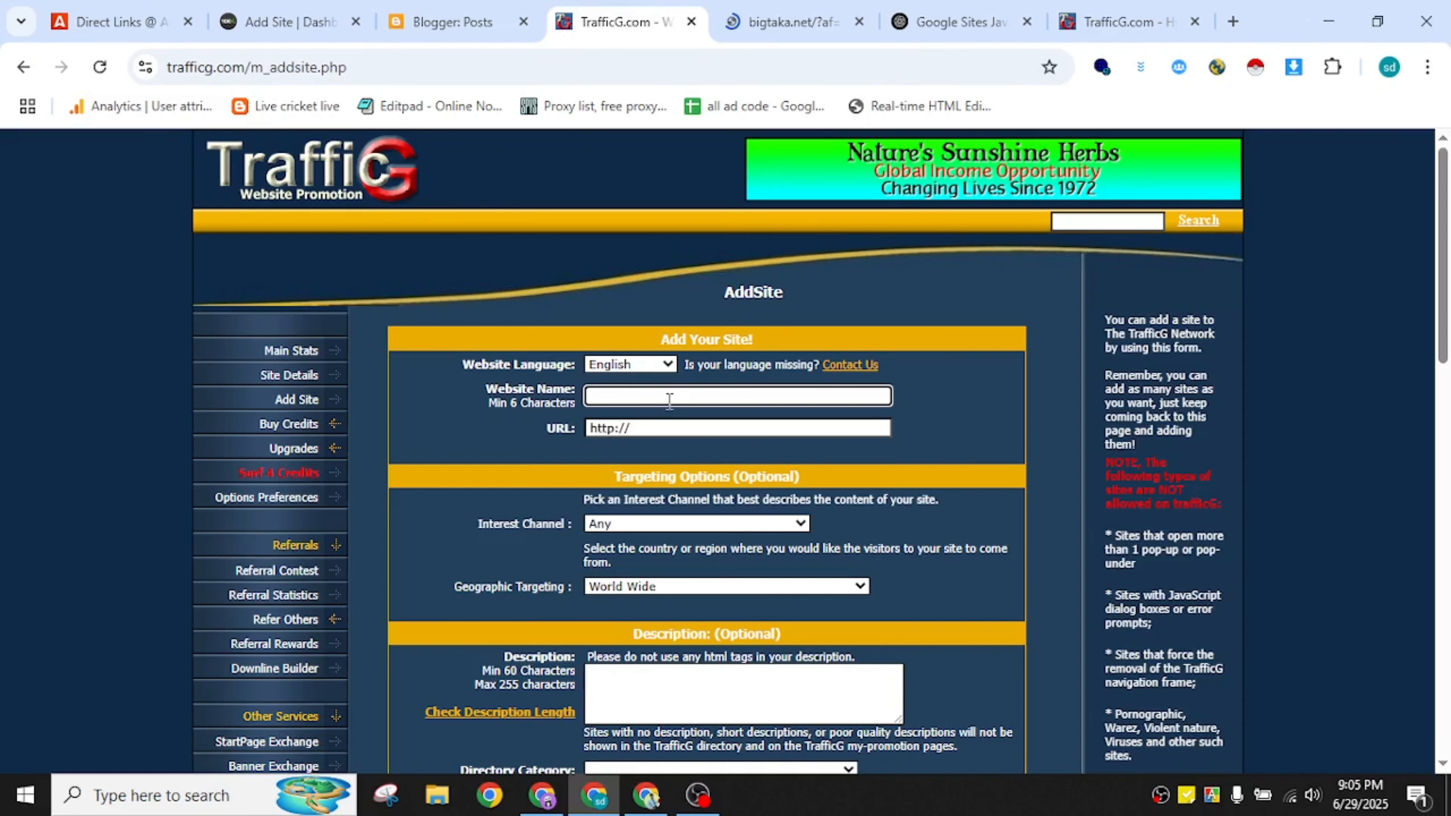
{"action": "left_click", "coordinate": [675, 423]}
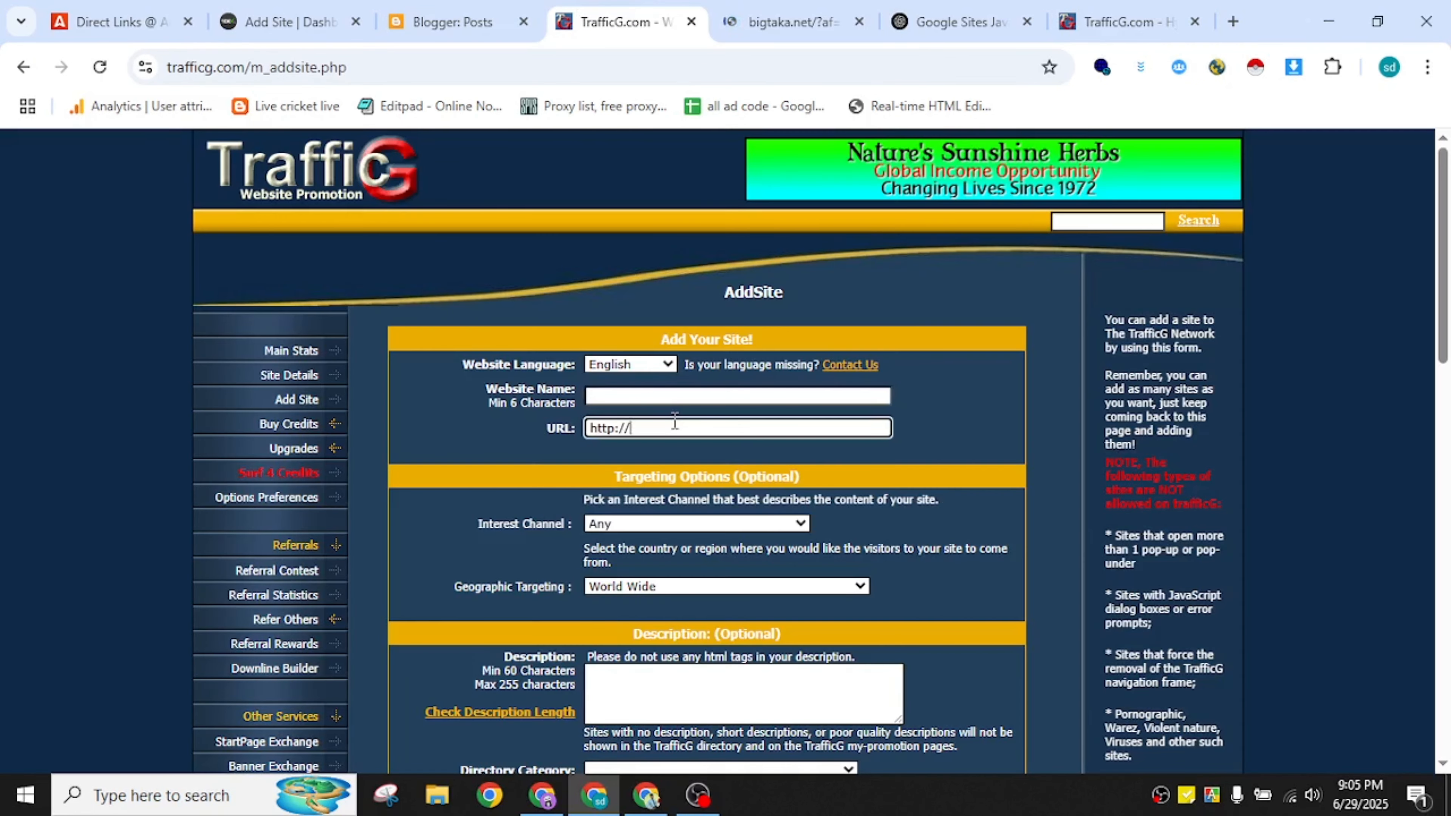
{"action": "key", "text": "ctrl+v"}
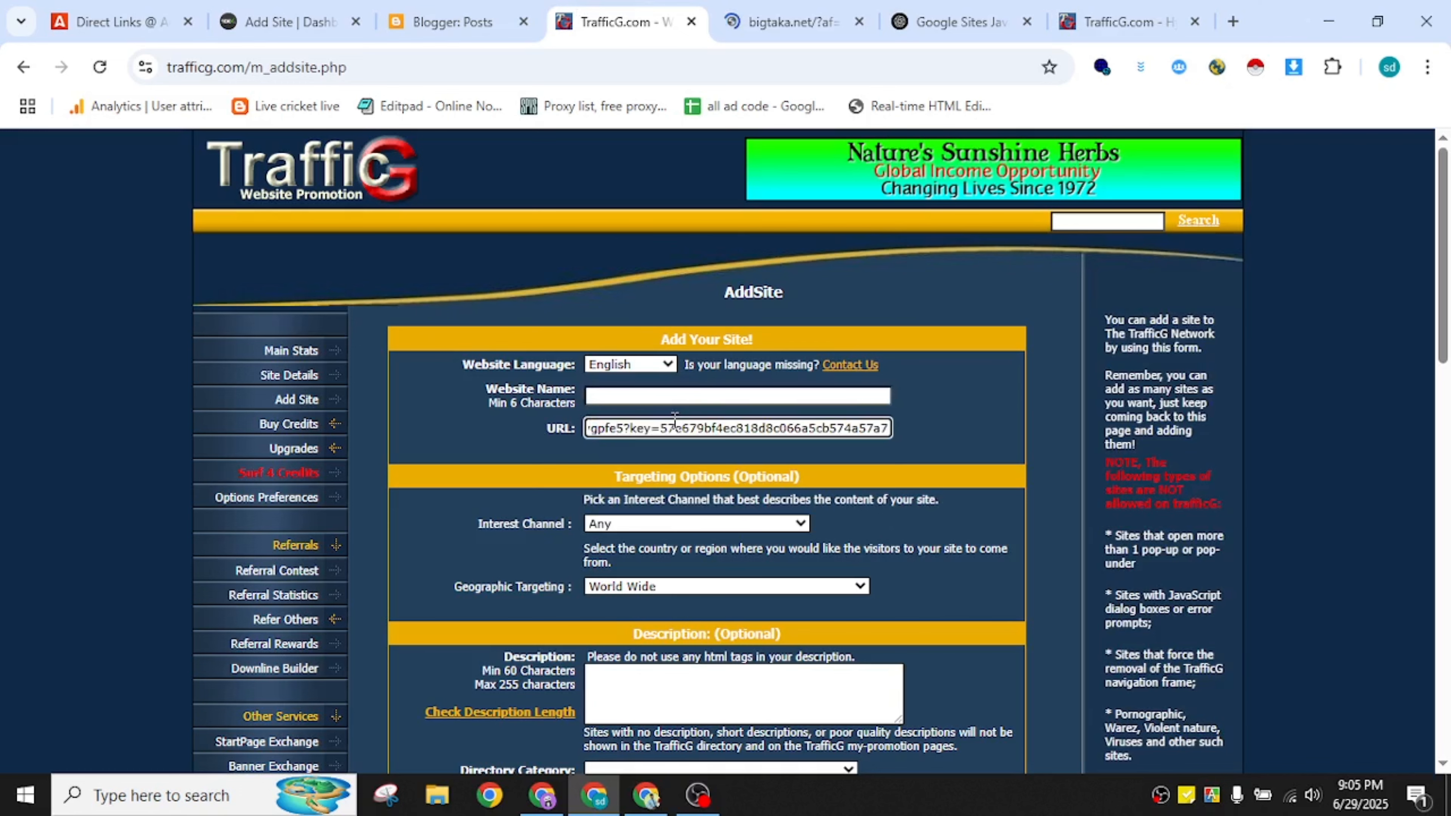
Set the website name to Aiearning and submit the direct link site with the default targeting.
{"action": "scroll", "coordinate": [757, 655], "scroll_direction": "down", "scroll_amount": 1}
{"action": "scroll", "coordinate": [757, 655], "scroll_direction": "up", "scroll_amount": 1}
{"action": "left_click", "coordinate": [690, 397]}
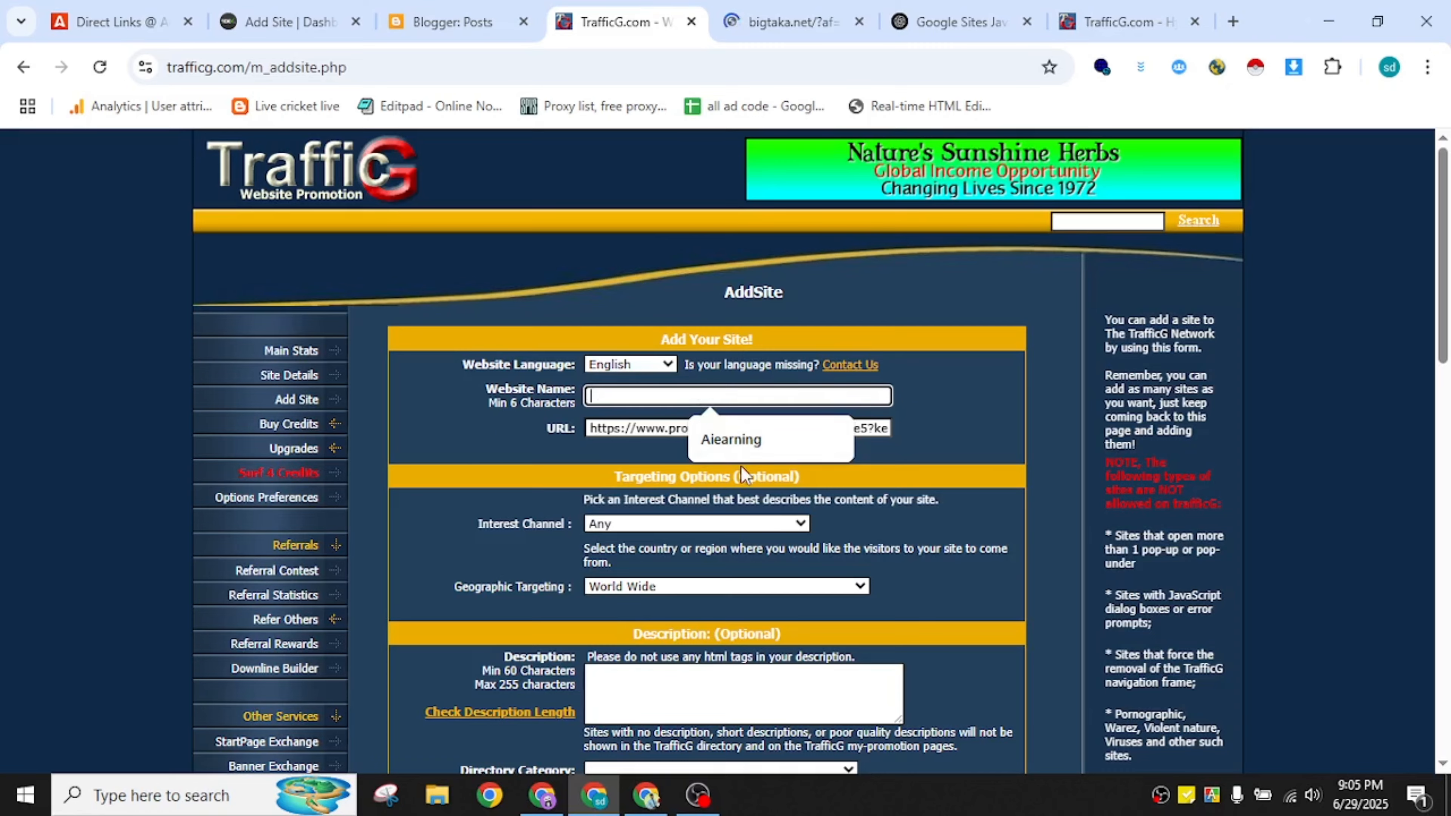
{"action": "left_click", "coordinate": [760, 440]}
{"action": "scroll", "coordinate": [760, 440], "scroll_direction": "down", "scroll_amount": 8}
{"action": "scroll", "coordinate": [760, 441], "scroll_direction": "down", "scroll_amount": 5}
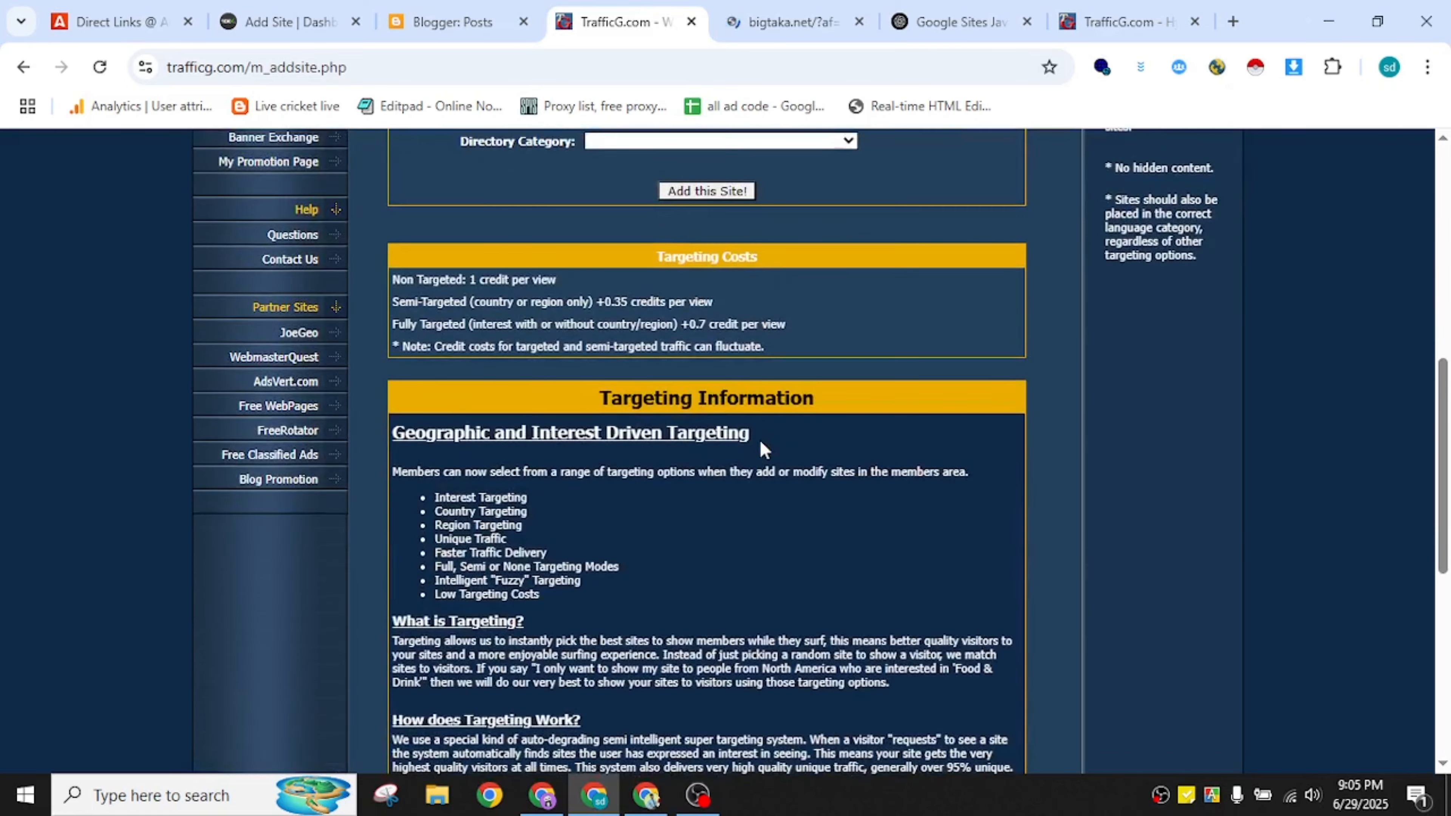
{"action": "scroll", "coordinate": [760, 440], "scroll_direction": "up", "scroll_amount": 15}
{"action": "scroll", "coordinate": [760, 441], "scroll_direction": "down", "scroll_amount": 5}
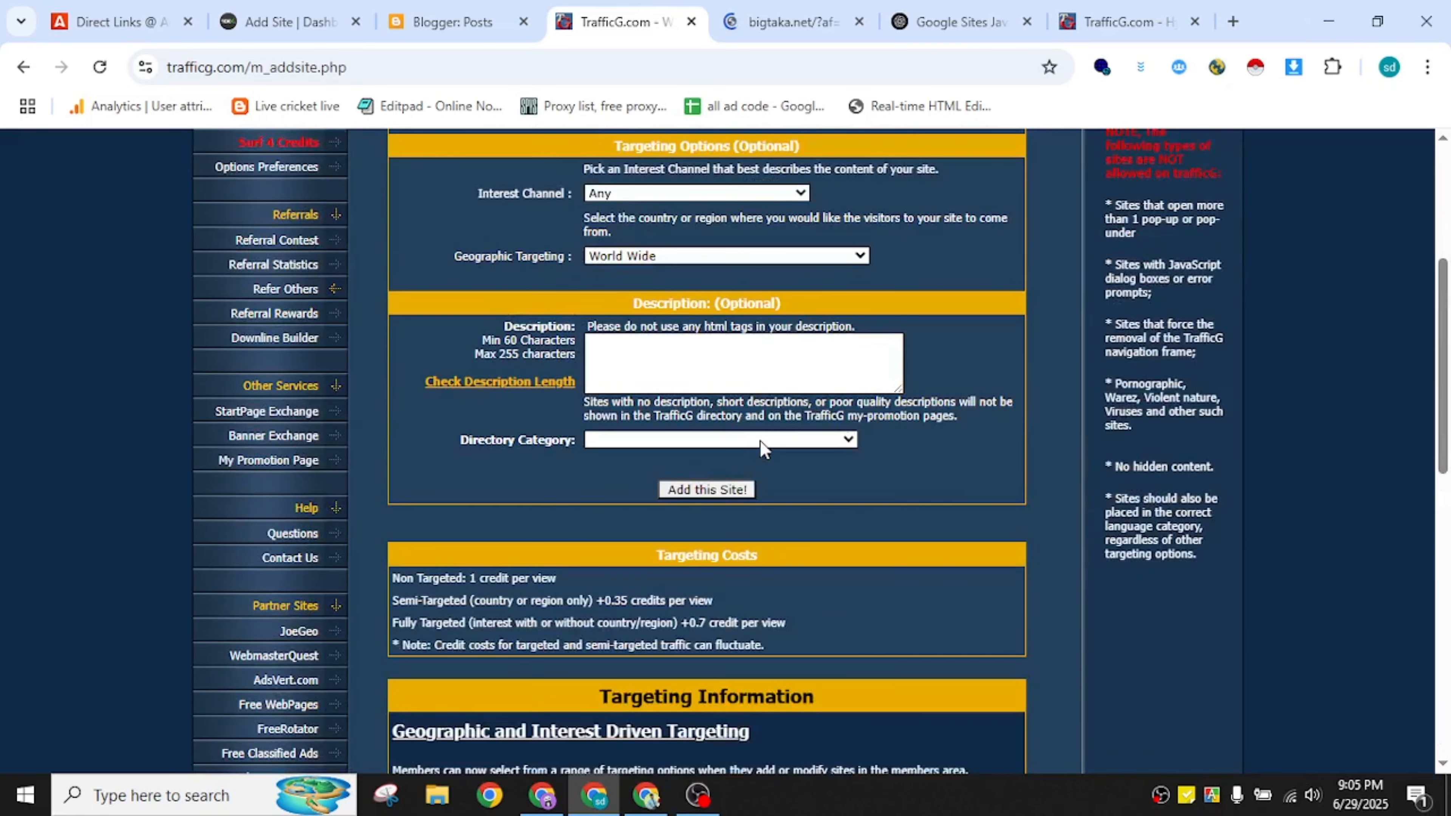
{"action": "left_click", "coordinate": [732, 495]}
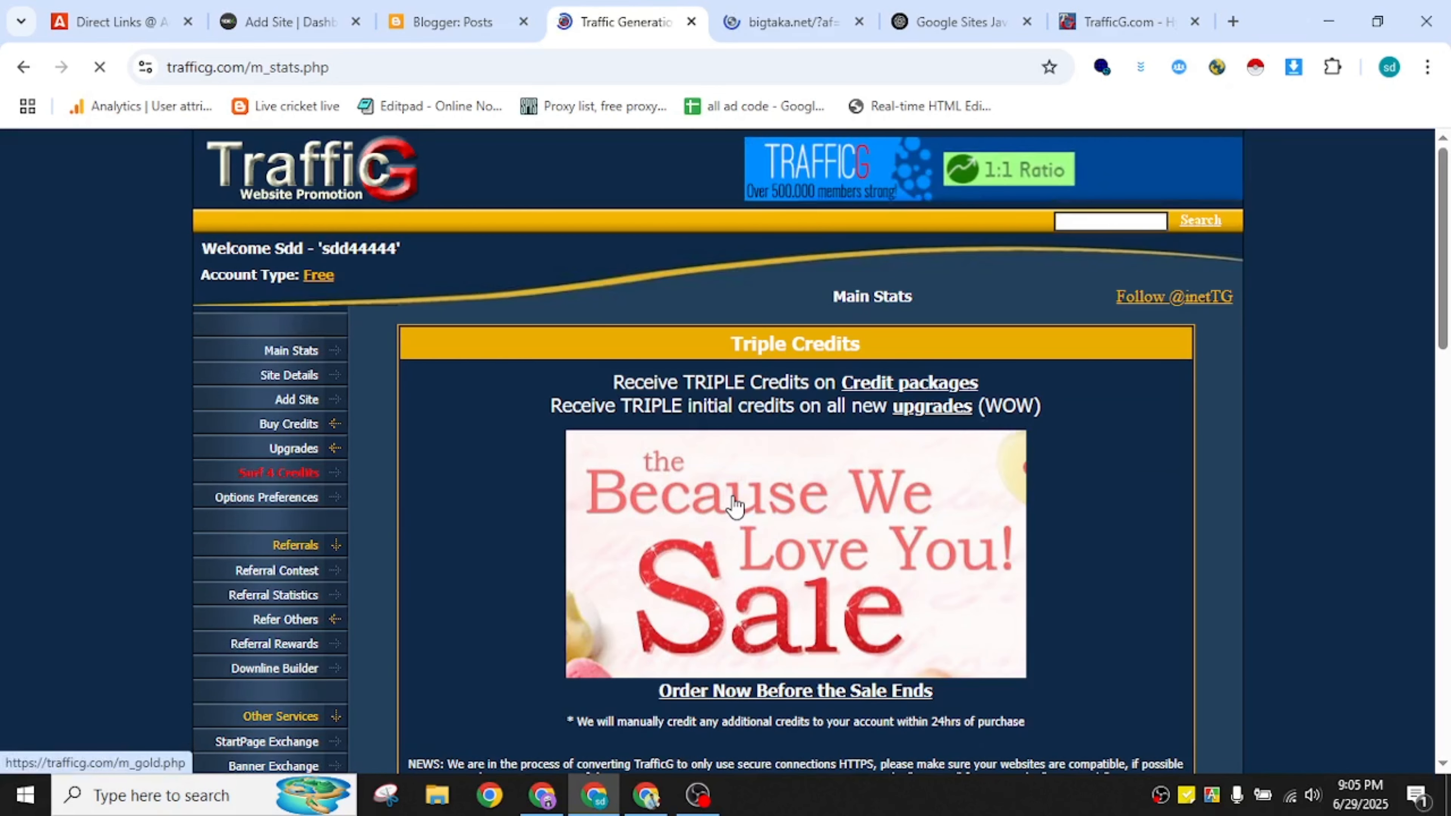
Open the site details, test the Adsterra direct link site in a frame, and look through the page it loads.
{"action": "left_click", "coordinate": [293, 378]}
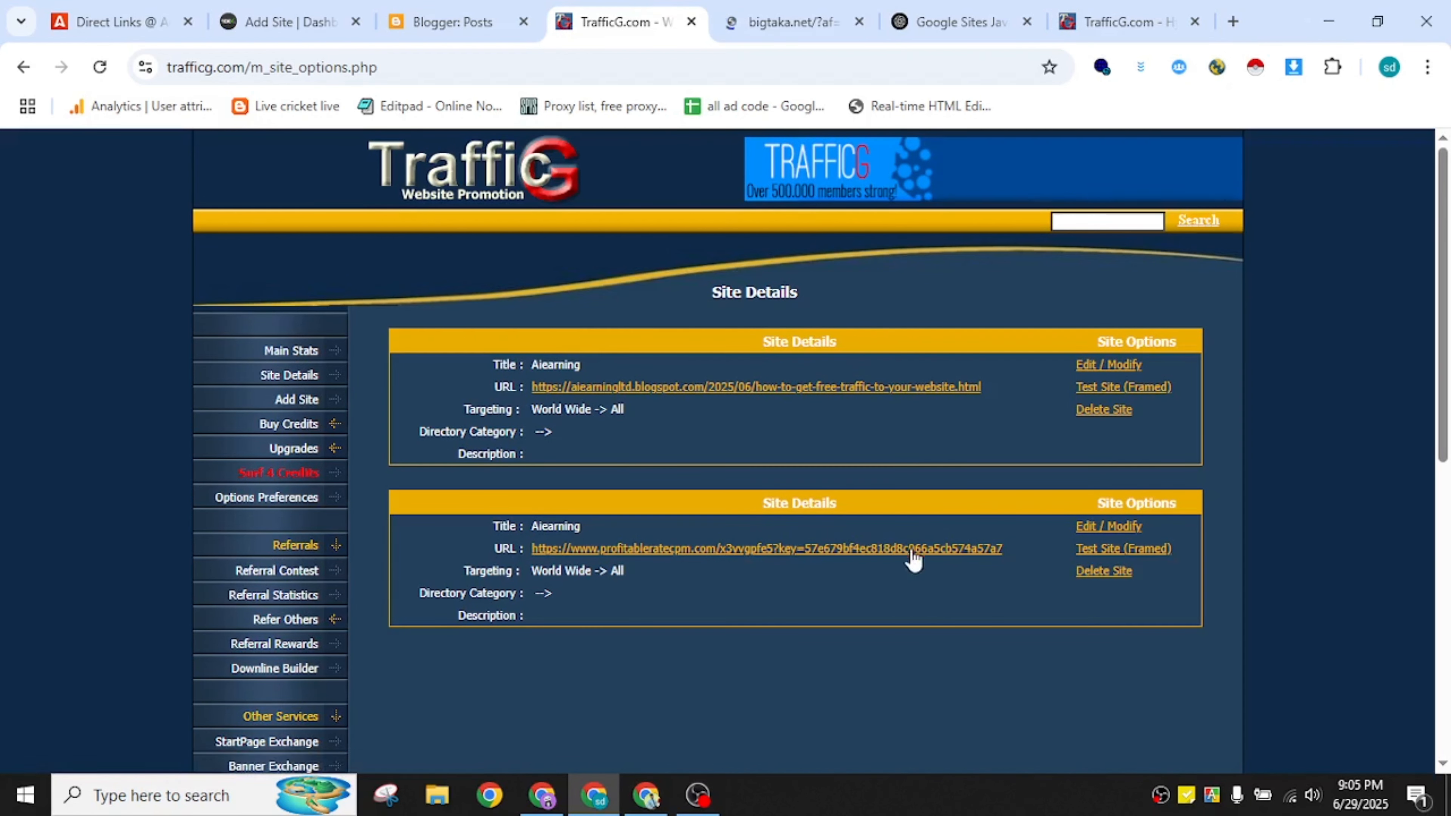
{"action": "left_click", "coordinate": [1121, 550]}
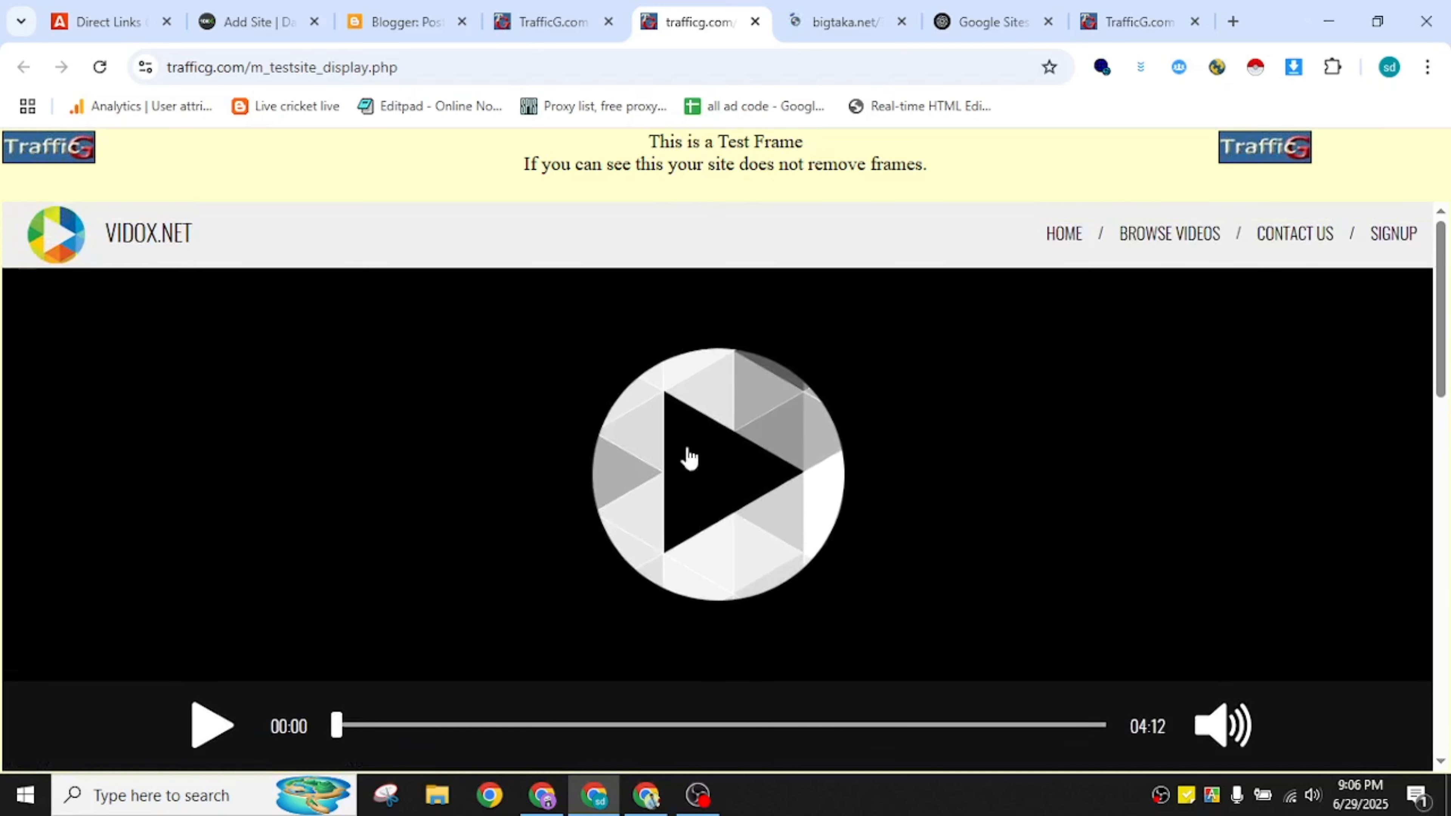
{"action": "scroll", "coordinate": [789, 557], "scroll_direction": "down", "scroll_amount": 5}
{"action": "scroll", "coordinate": [789, 558], "scroll_direction": "down", "scroll_amount": 14}
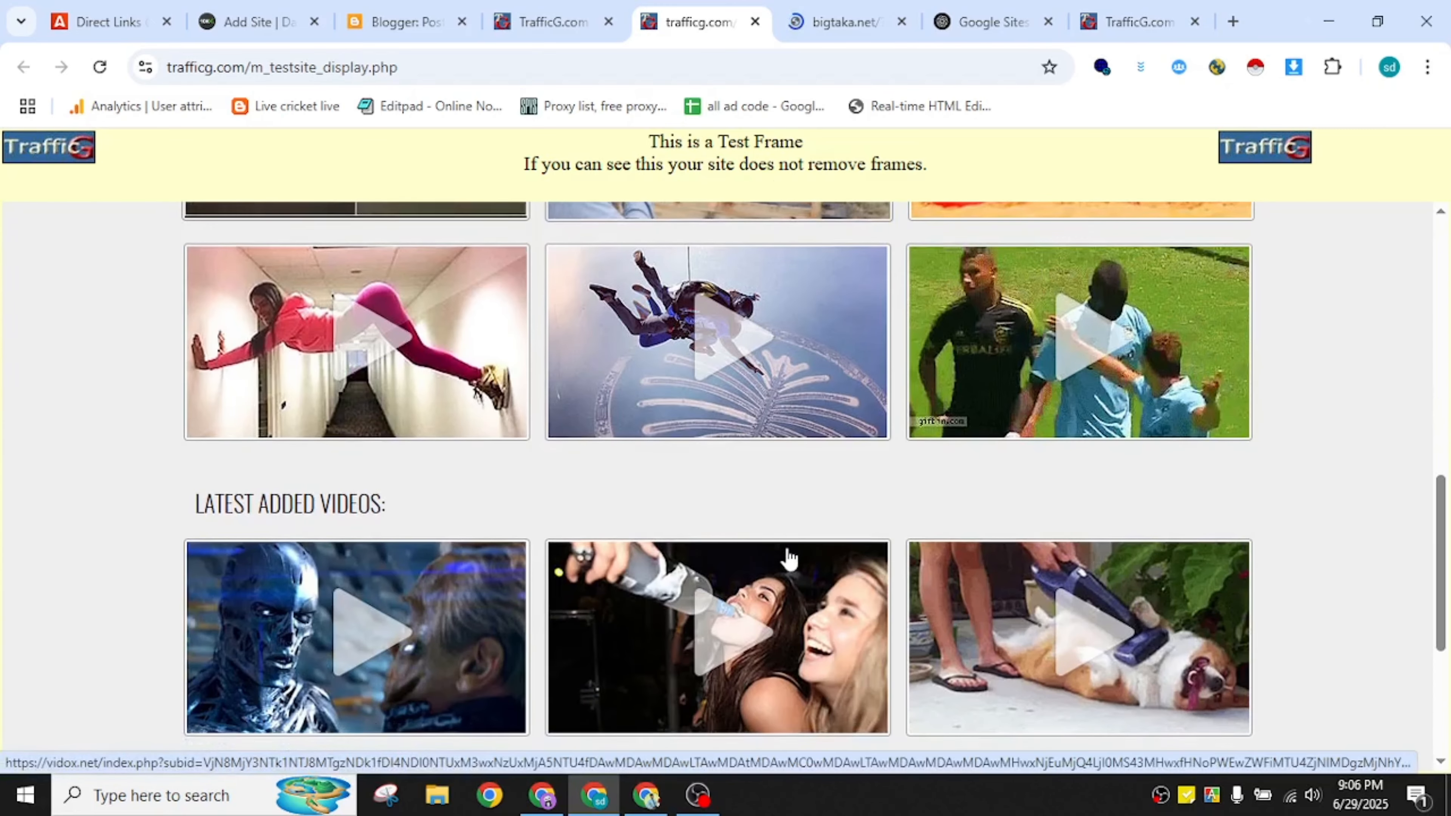
{"action": "scroll", "coordinate": [788, 558], "scroll_direction": "up", "scroll_amount": 19}
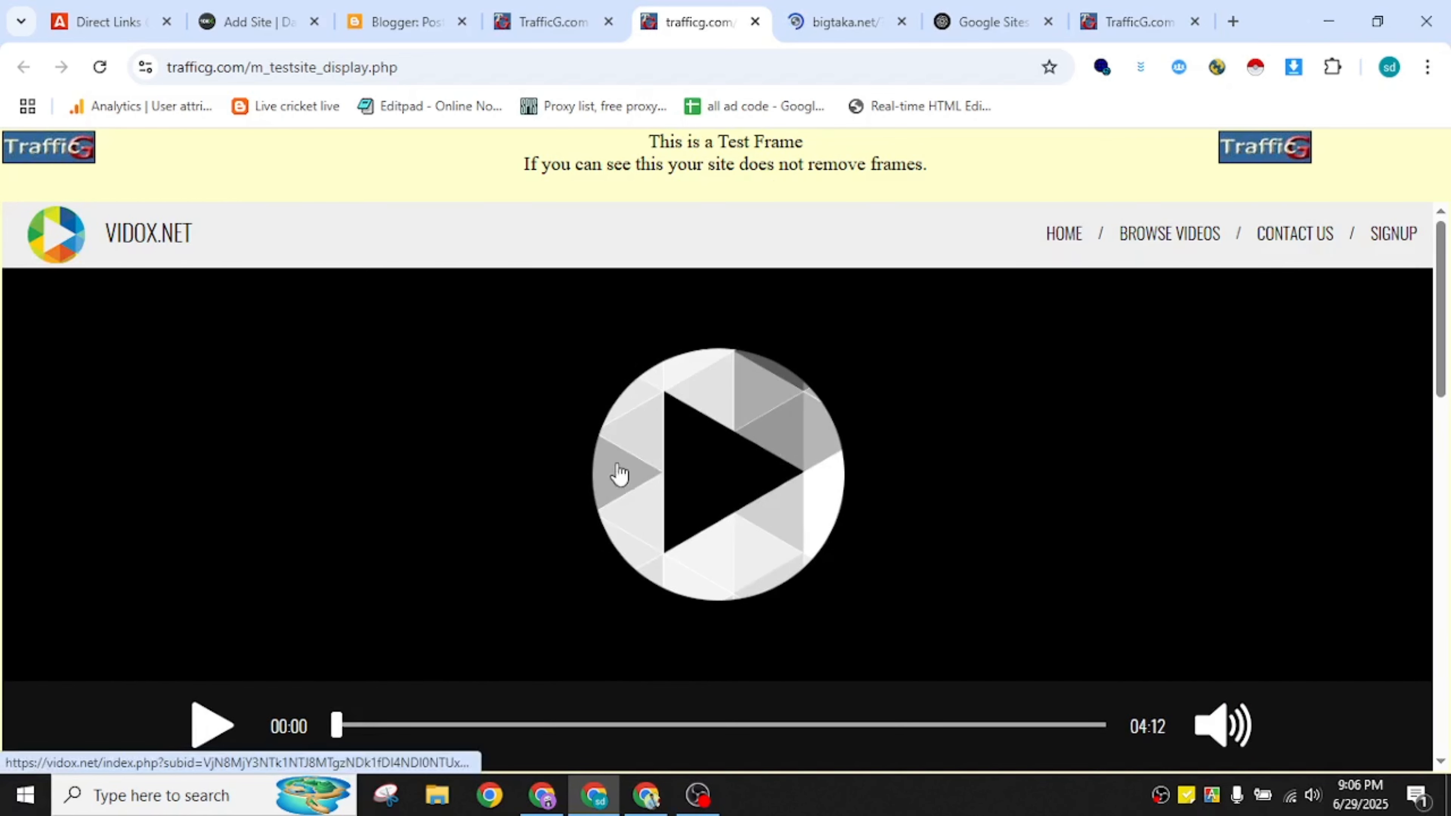
{"action": "scroll", "coordinate": [749, 508], "scroll_direction": "down", "scroll_amount": 3}
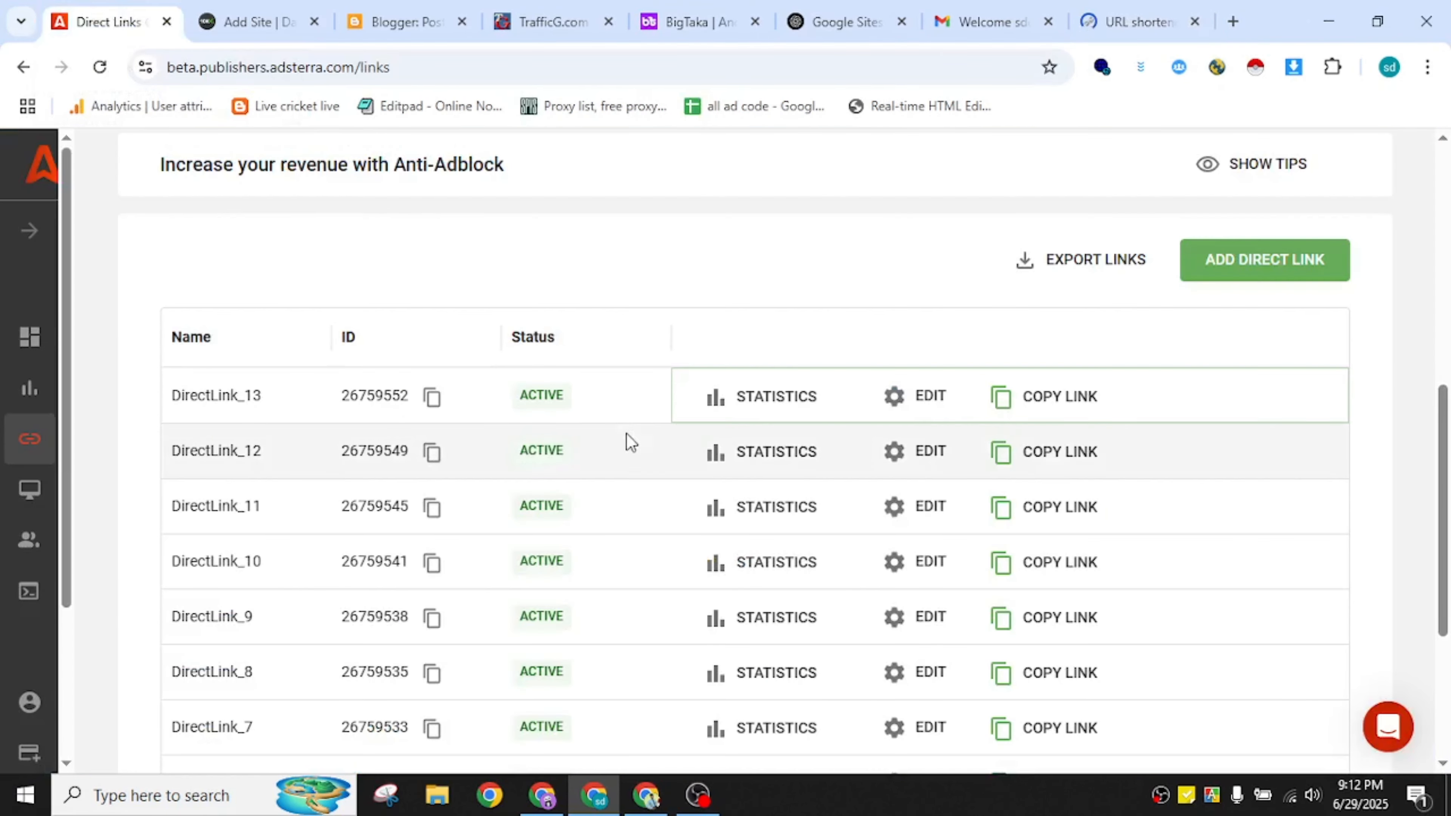
Copy DirectLink_11 from Adsterra and shorten it on short-link.me.
{"action": "left_click", "coordinate": [1026, 525]}
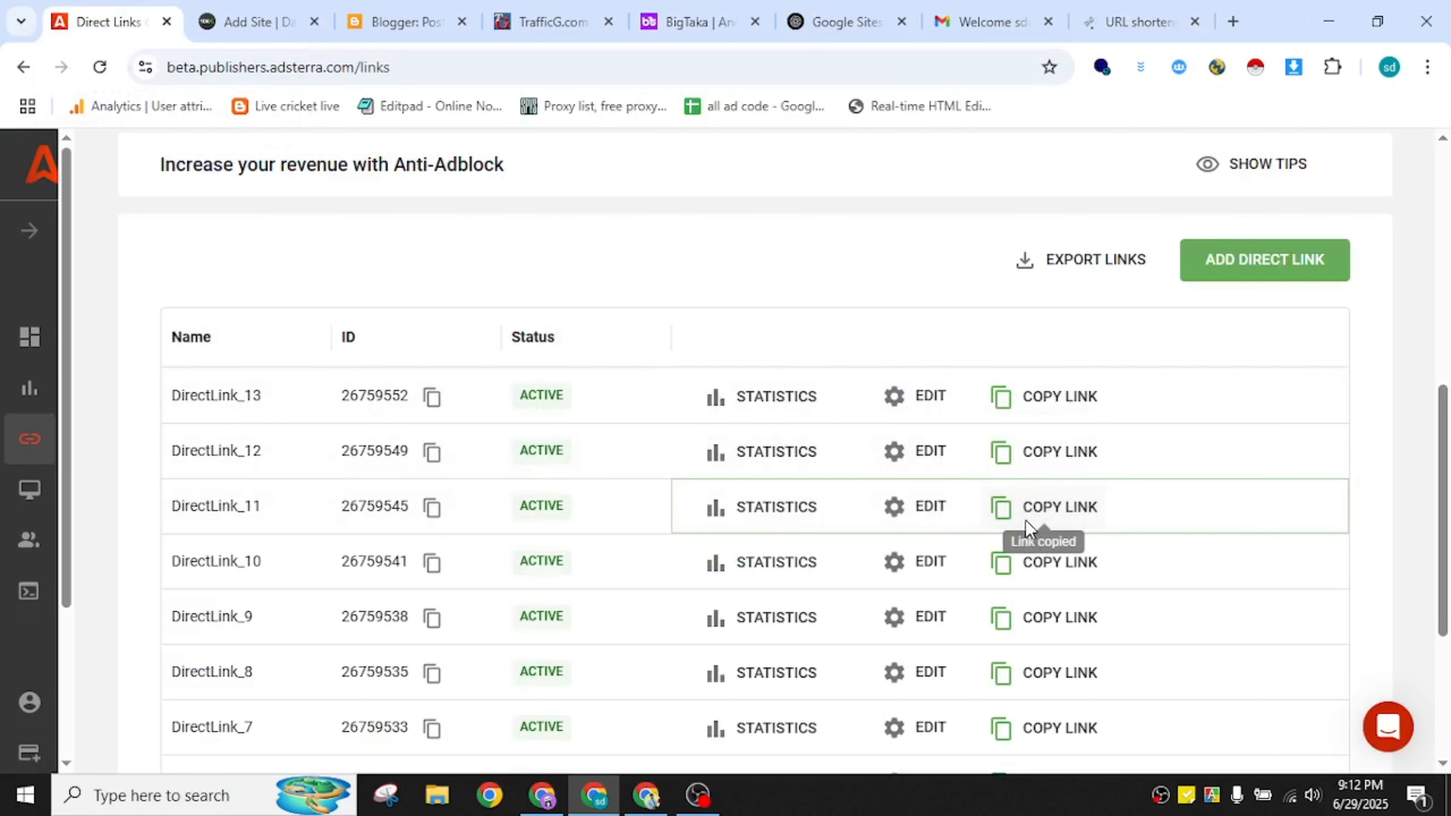
{"action": "left_click", "coordinate": [1138, 22]}
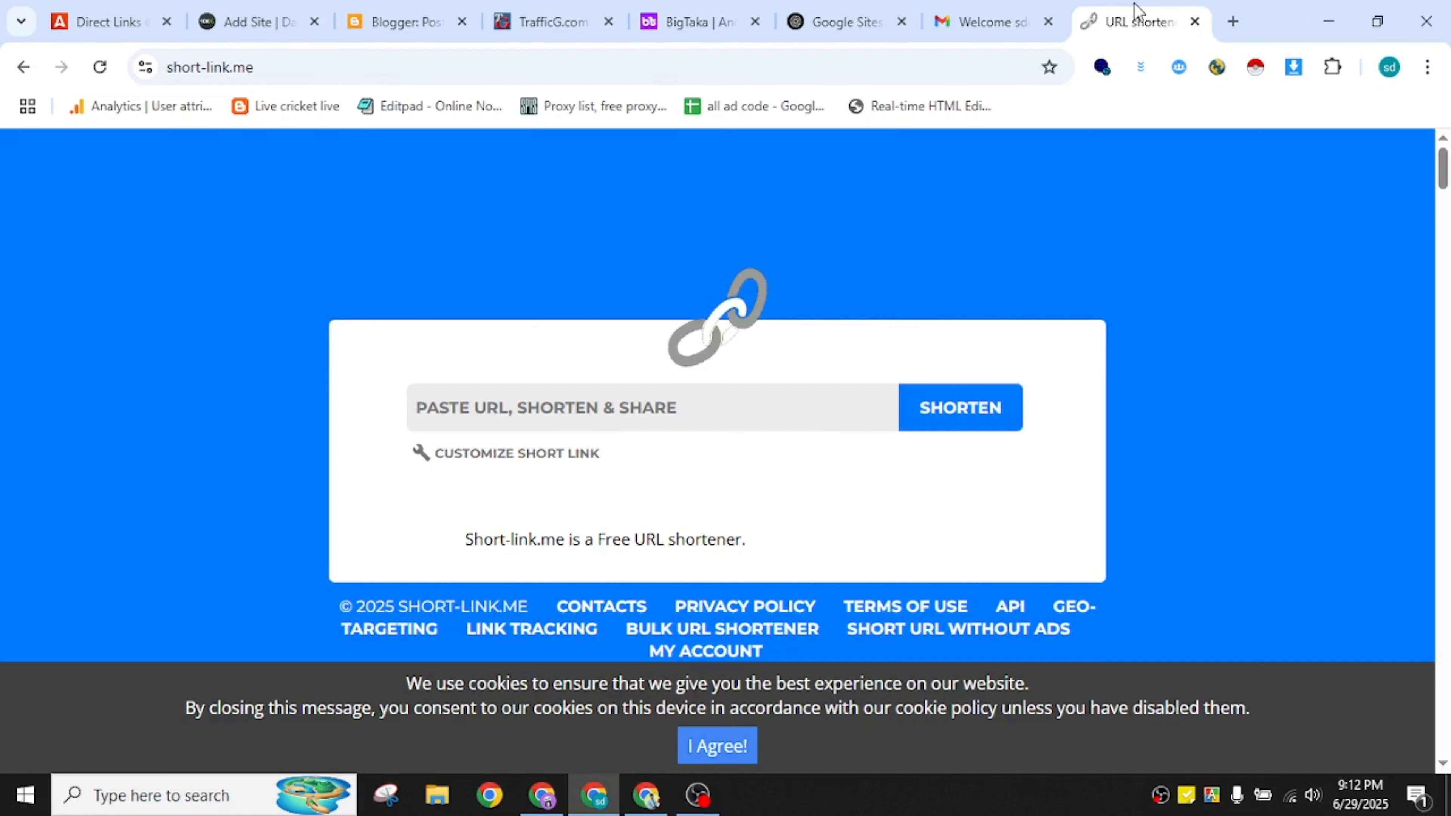
{"action": "left_click", "coordinate": [627, 393]}
{"action": "key", "text": "ctrl+v"}
{"action": "left_click", "coordinate": [994, 425]}
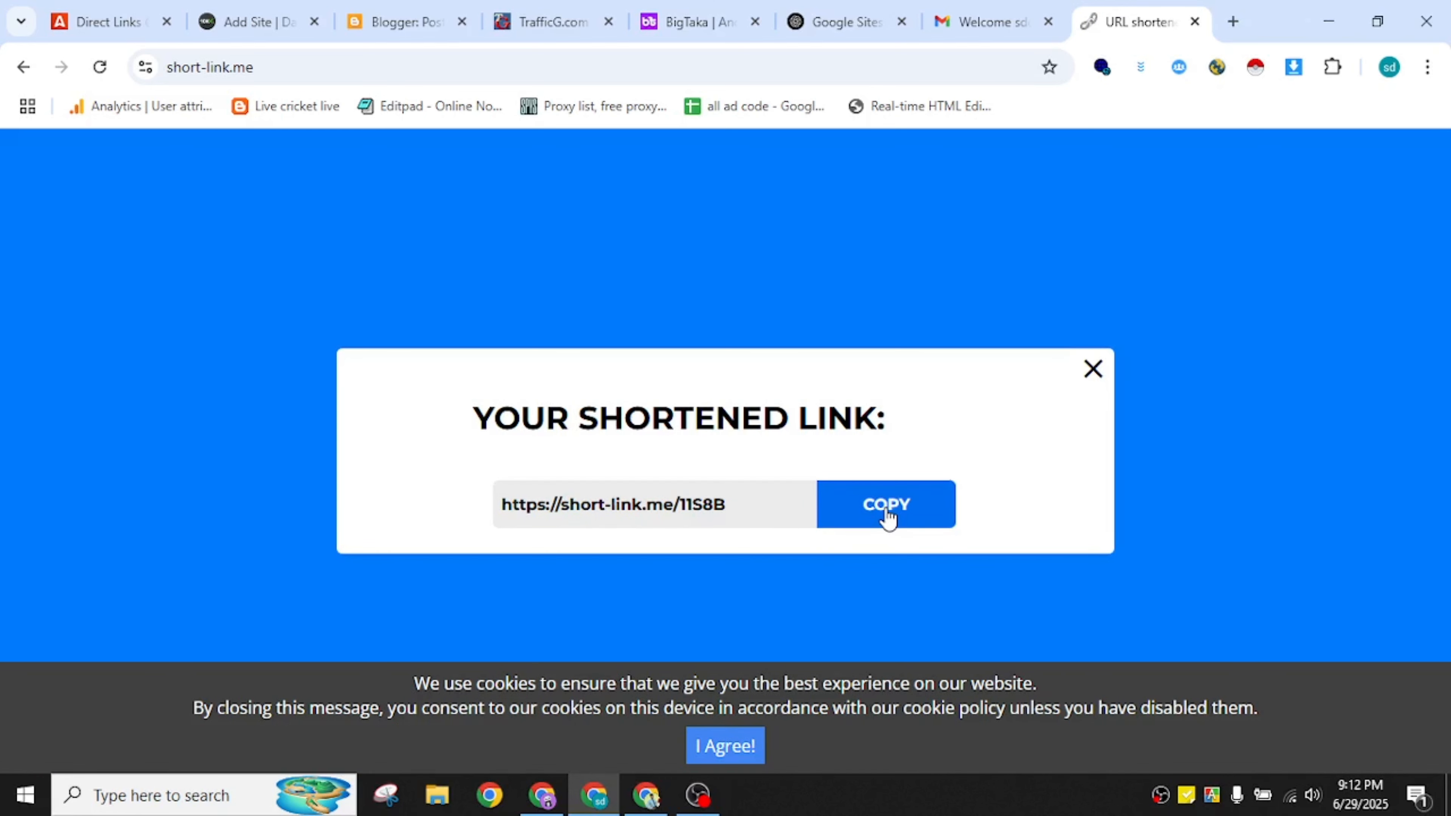
{"action": "left_click", "coordinate": [385, 11]}
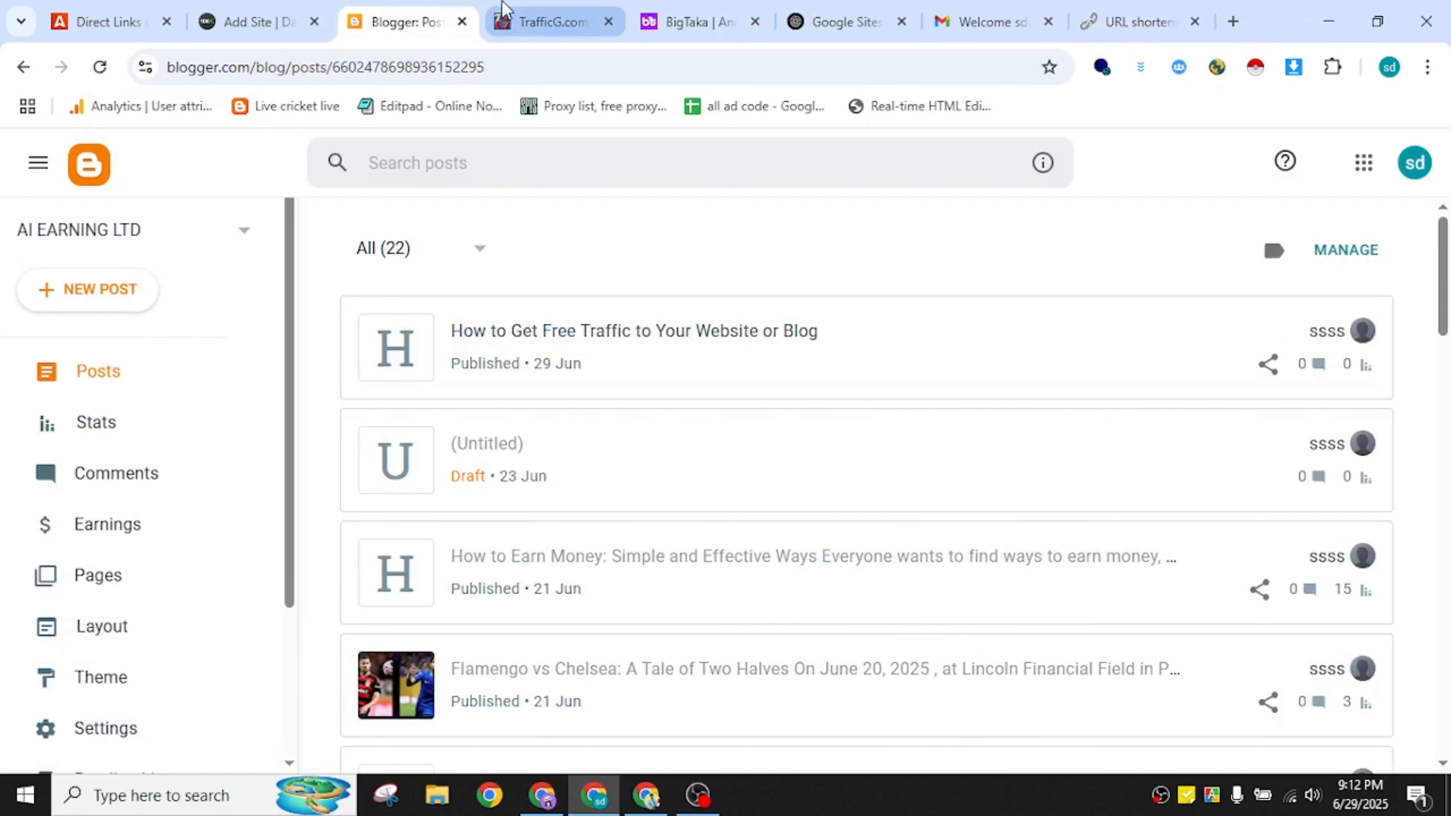
{"action": "left_click", "coordinate": [496, 13]}
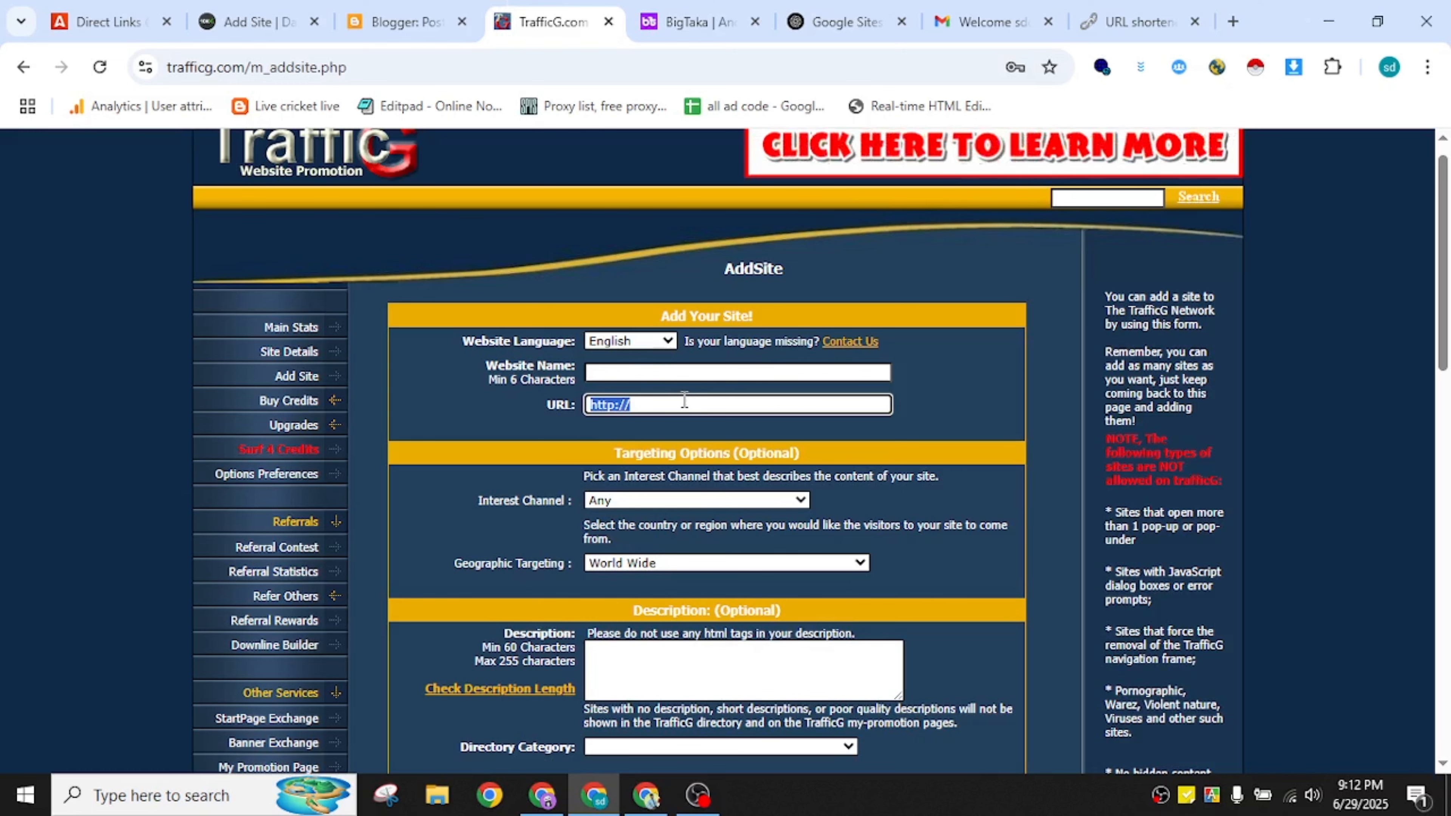
{"action": "key", "text": "ctrl+v"}
{"action": "left_click", "coordinate": [690, 370]}
{"action": "type", "text": "rr"}
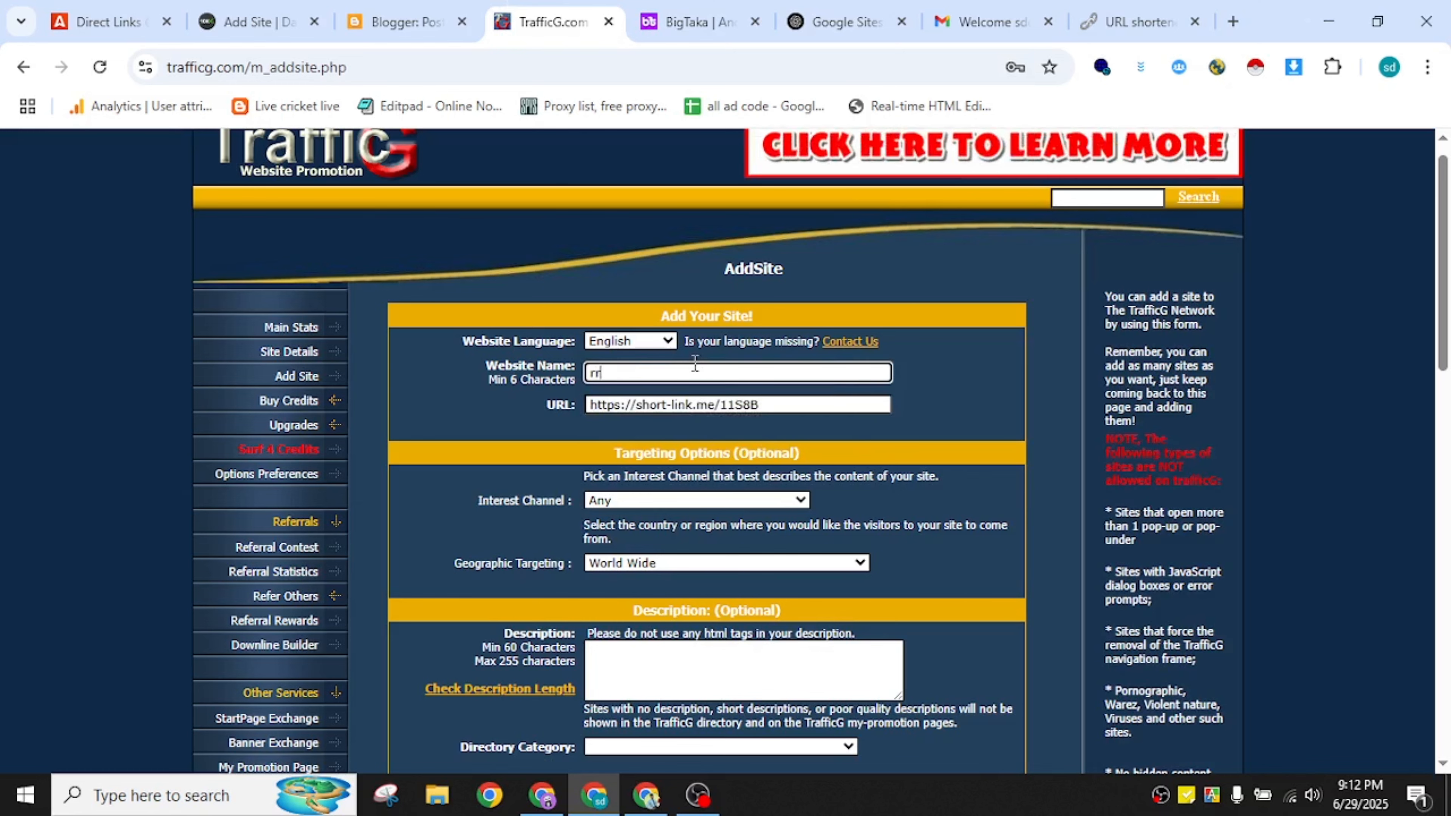
{"action": "scroll", "coordinate": [792, 611], "scroll_direction": "down", "scroll_amount": 1}
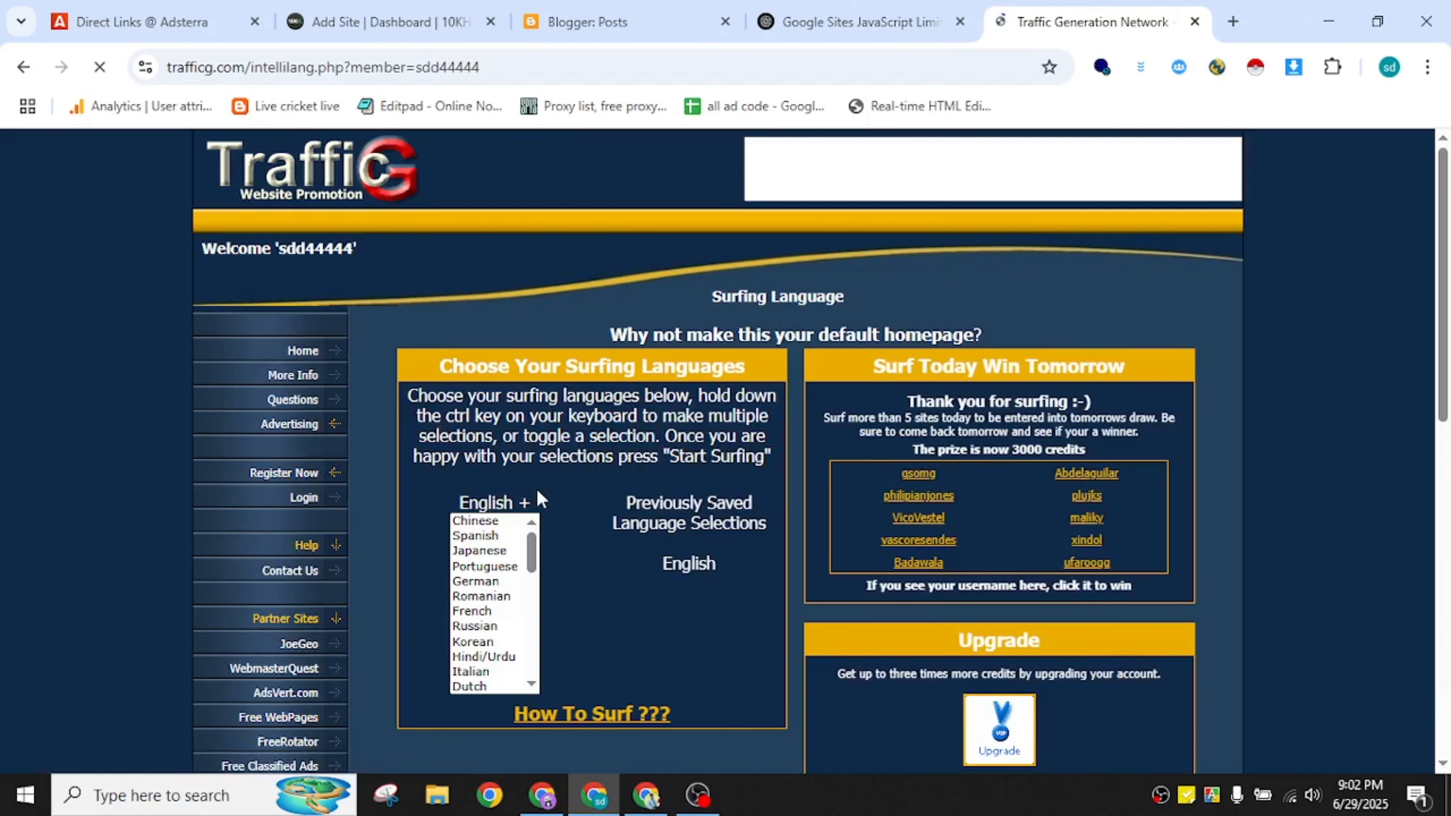
Start surfing with the saved English selection, browse the first site, and pick the matching letter A for credit.
{"action": "scroll", "coordinate": [650, 598], "scroll_direction": "down", "scroll_amount": 2}
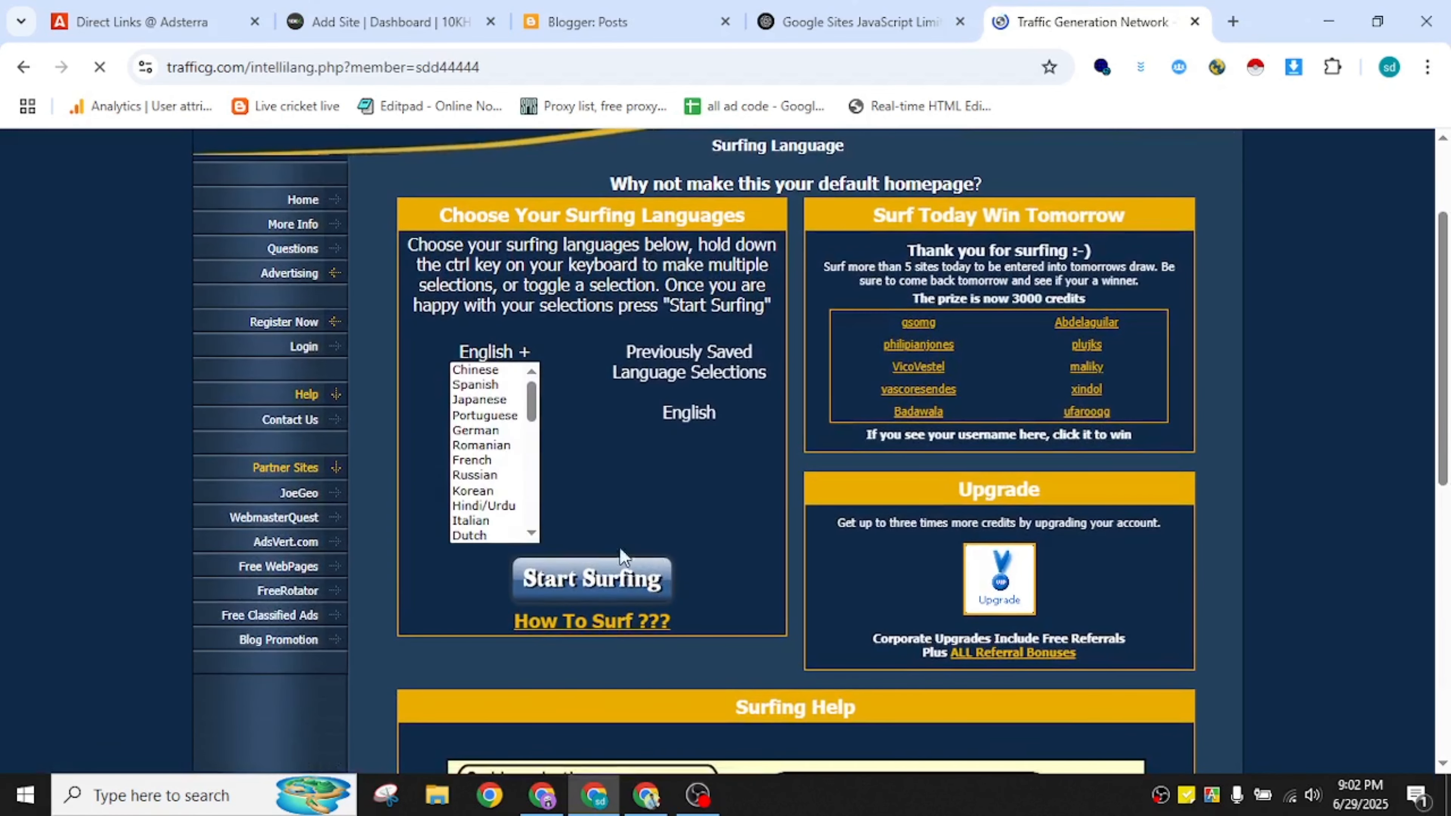
{"action": "left_click", "coordinate": [613, 582]}
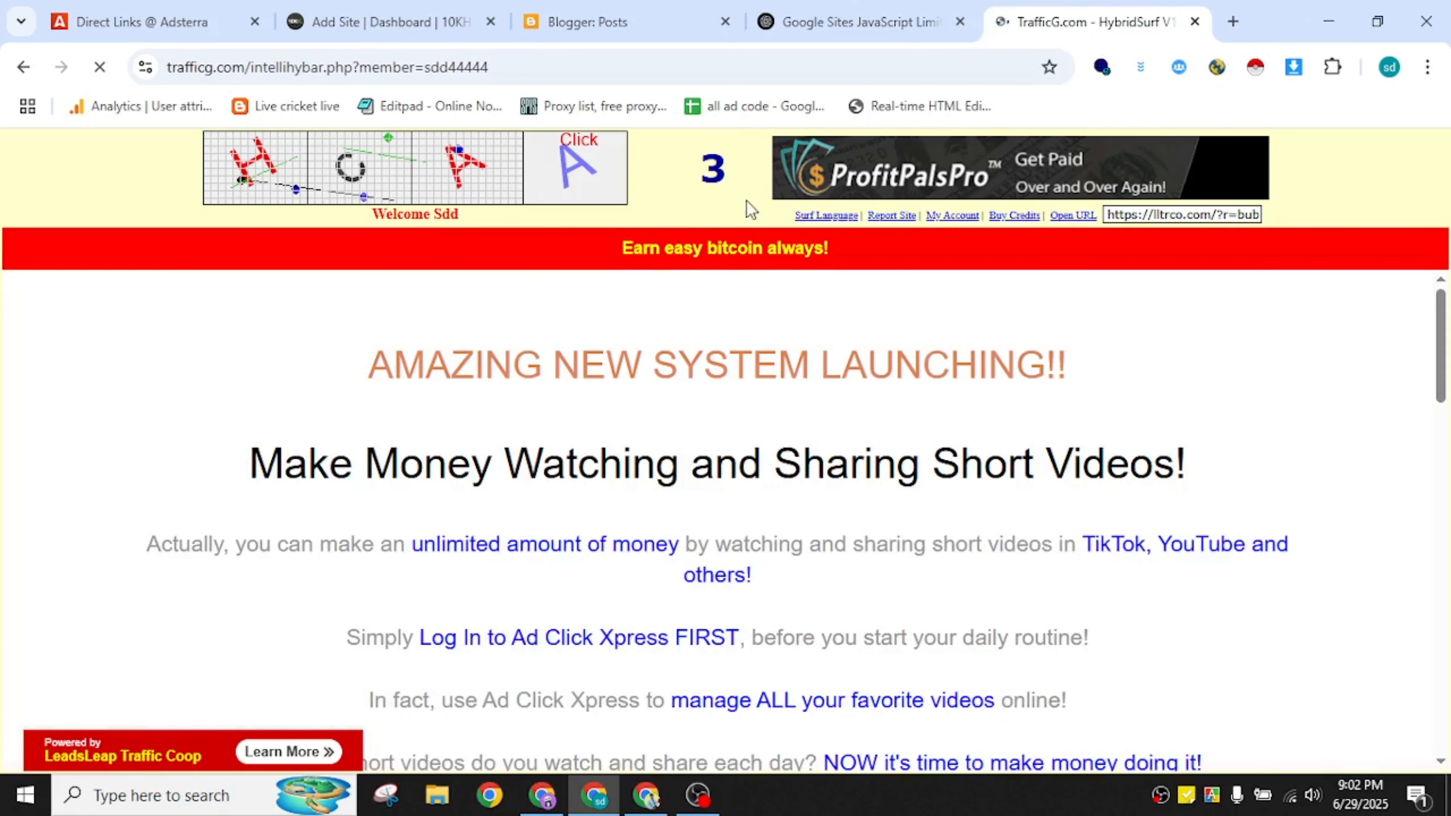
{"action": "scroll", "coordinate": [755, 483], "scroll_direction": "down", "scroll_amount": 20}
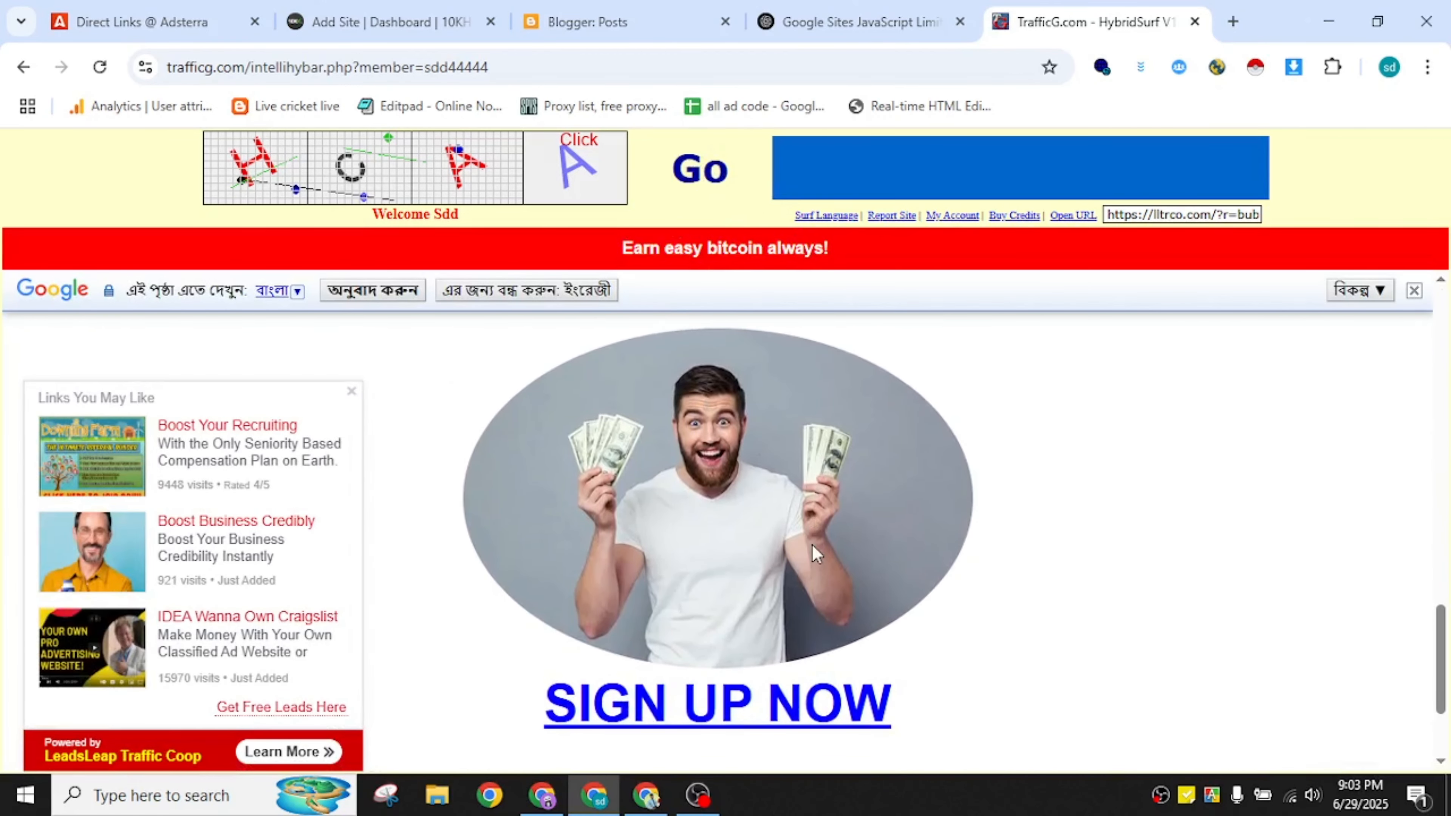
{"action": "scroll", "coordinate": [815, 557], "scroll_direction": "down", "scroll_amount": 3}
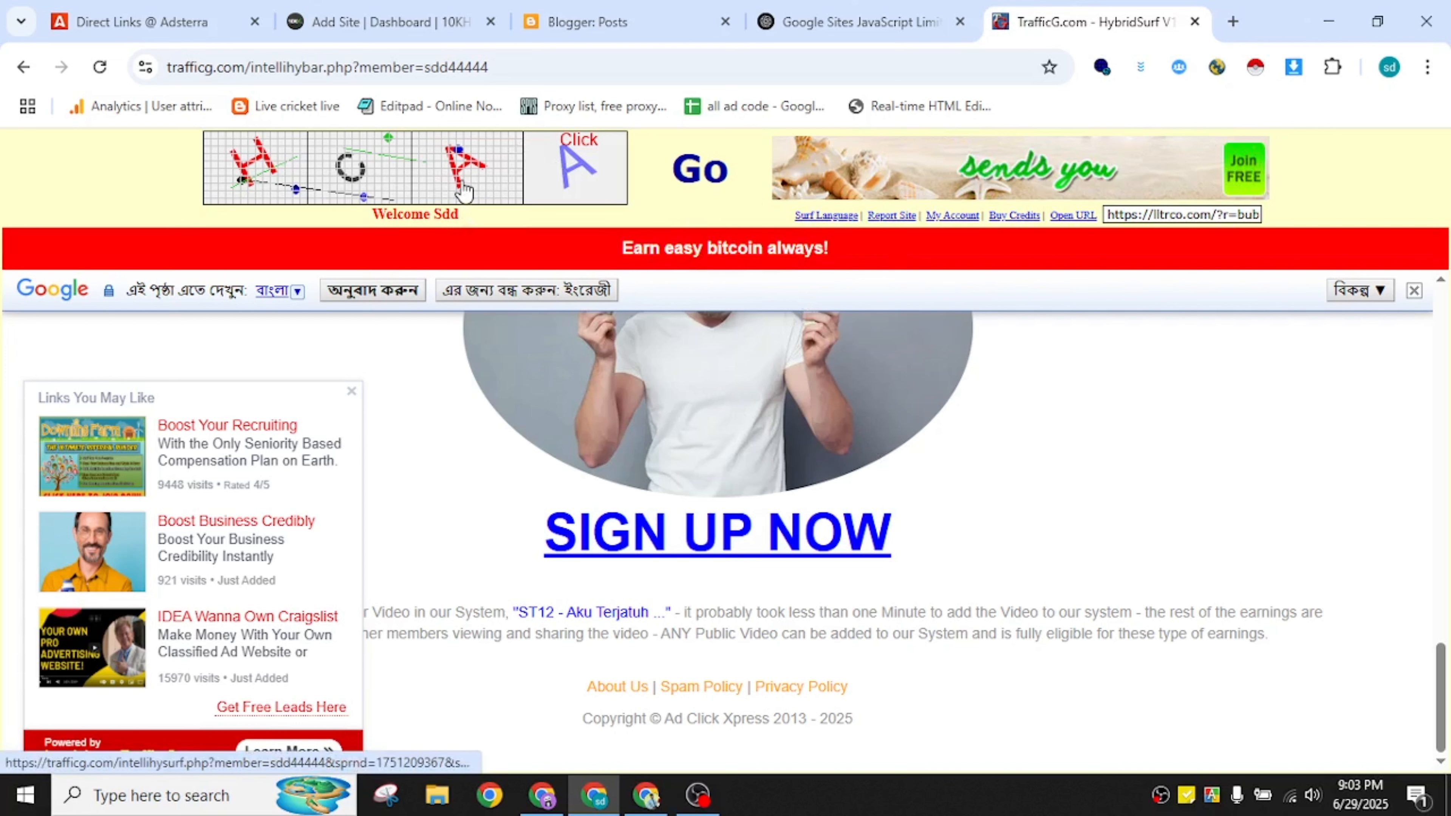
{"action": "left_click", "coordinate": [469, 166]}
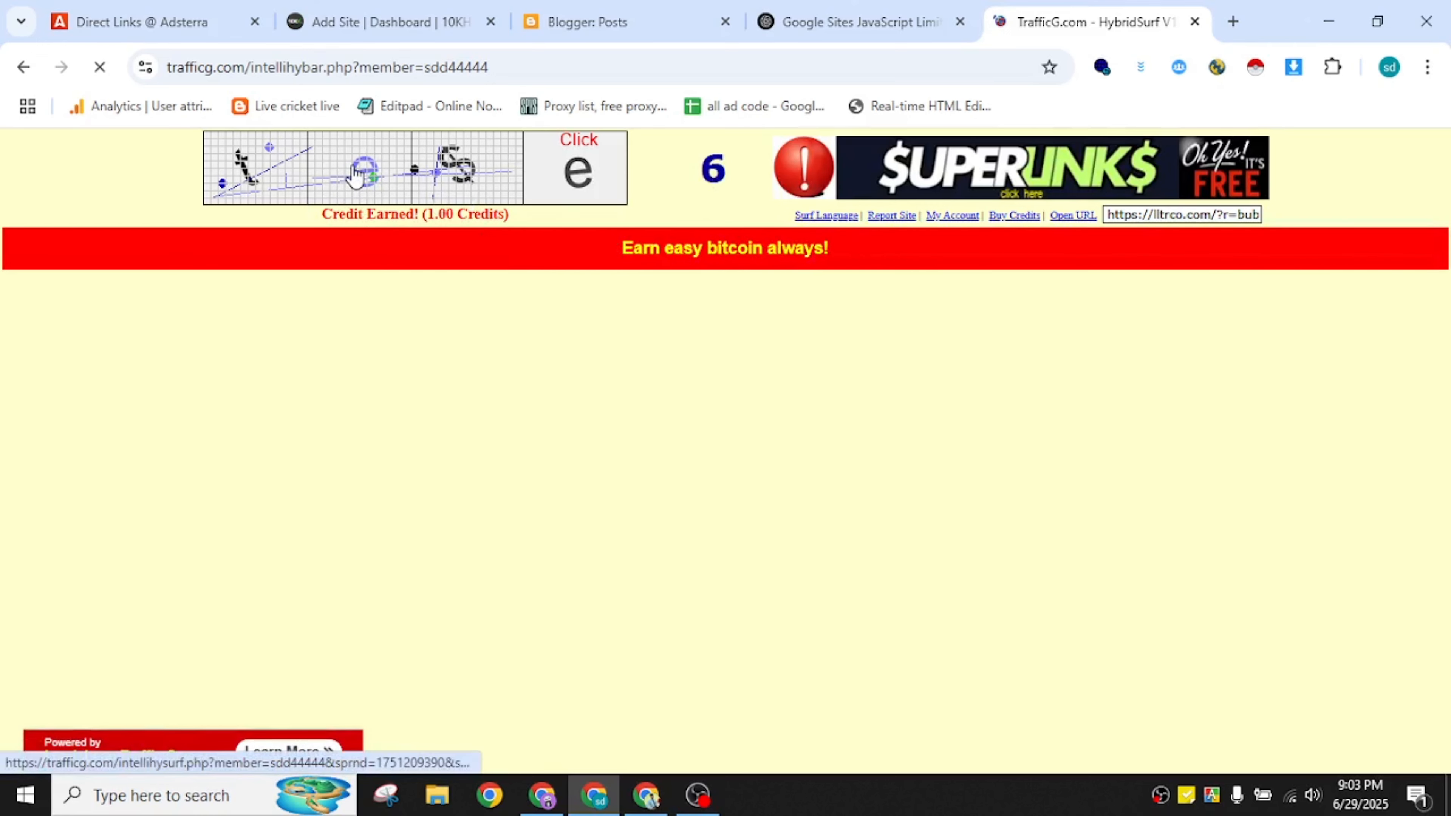
Pick the matching letter e on the second surfed site and browse the following site.
{"action": "left_click", "coordinate": [355, 174]}
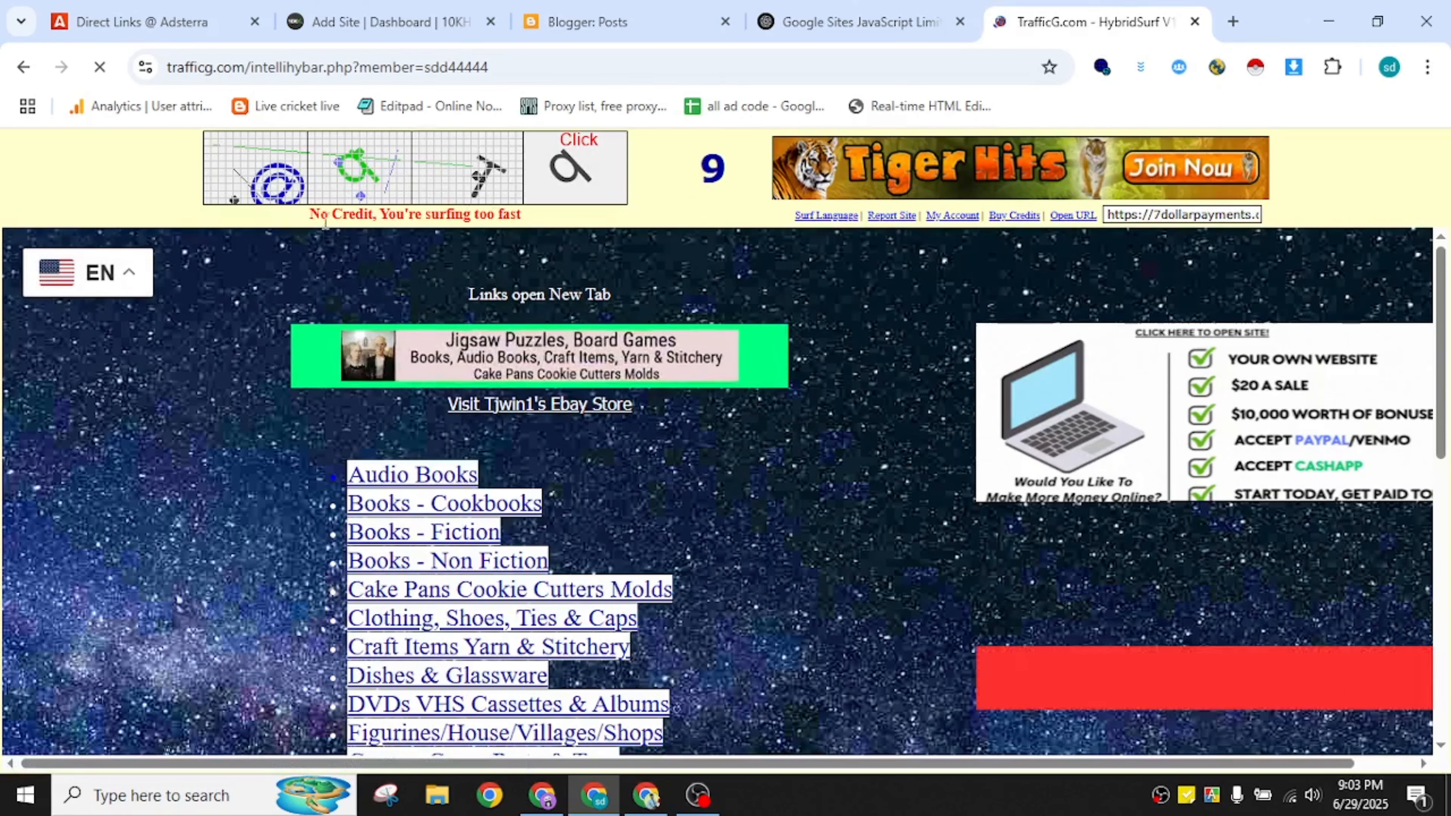
{"action": "left_click_drag", "start_coordinate": [314, 214], "coordinate": [539, 215]}
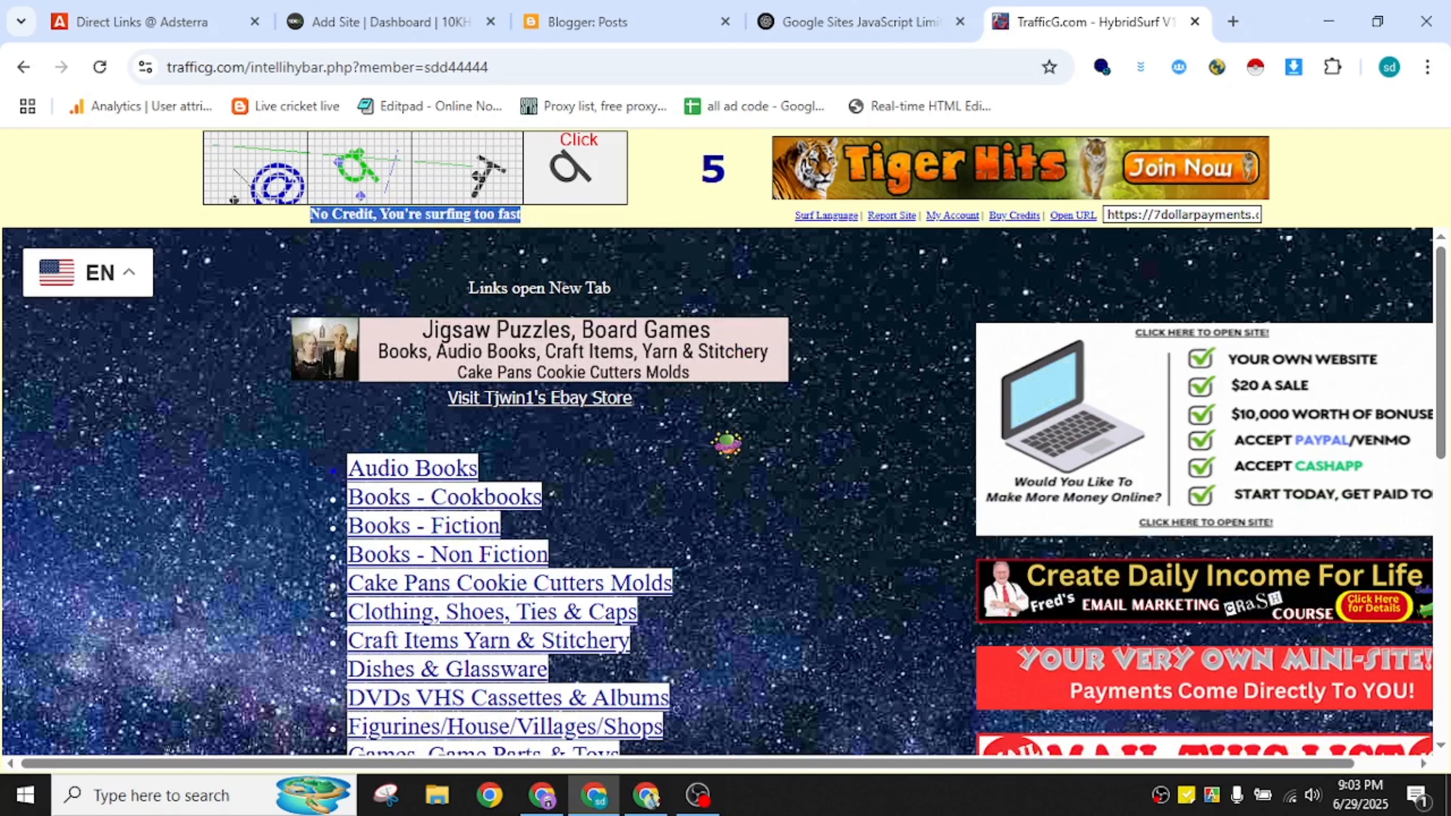
{"action": "scroll", "coordinate": [727, 444], "scroll_direction": "down", "scroll_amount": 2}
{"action": "scroll", "coordinate": [727, 444], "scroll_direction": "up", "scroll_amount": 2}
{"action": "scroll", "coordinate": [949, 544], "scroll_direction": "down", "scroll_amount": 10}
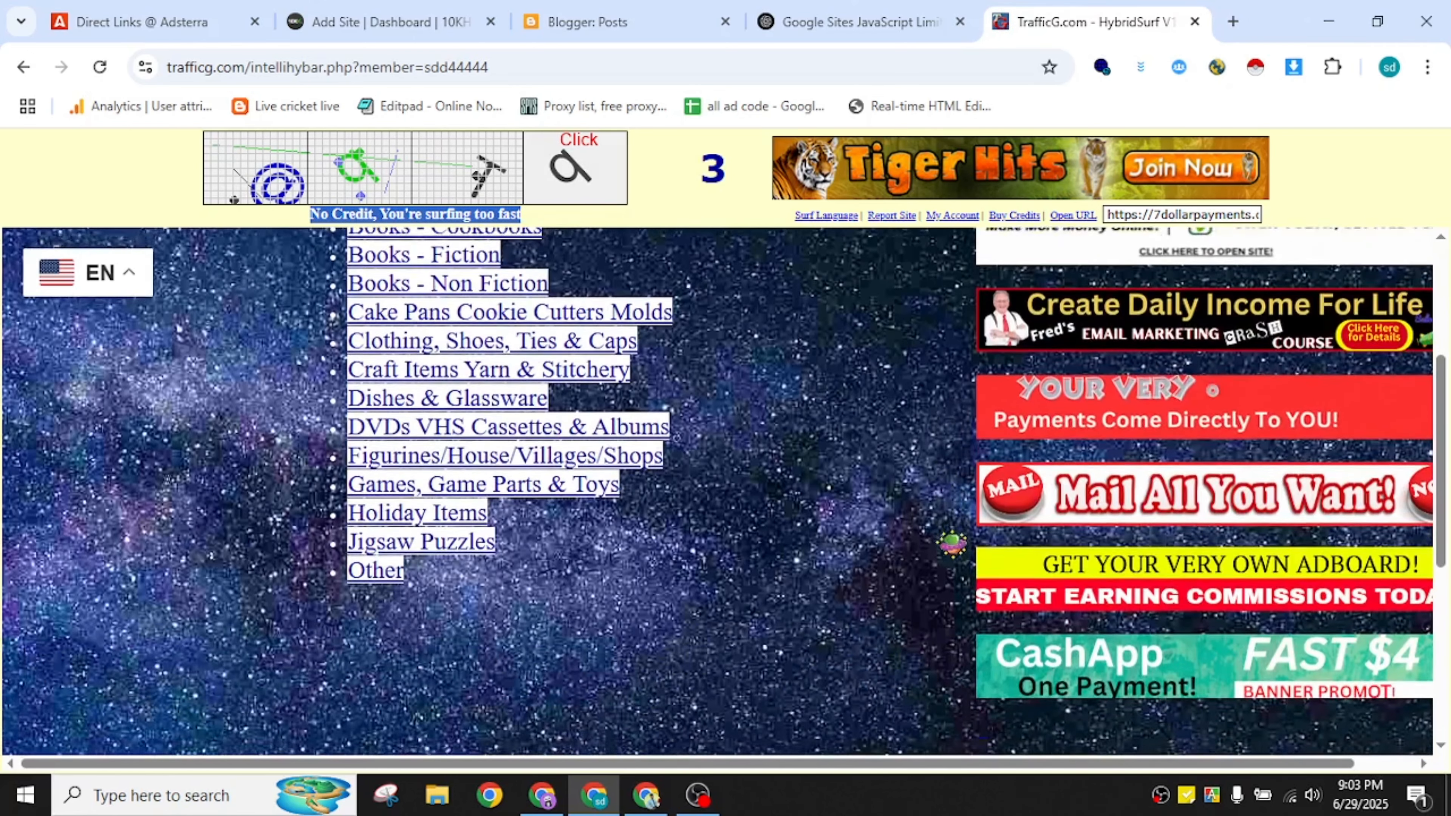
Browse the surfed eBay store page and pick the matching letter a for credit.
{"action": "scroll", "coordinate": [951, 543], "scroll_direction": "up", "scroll_amount": 10}
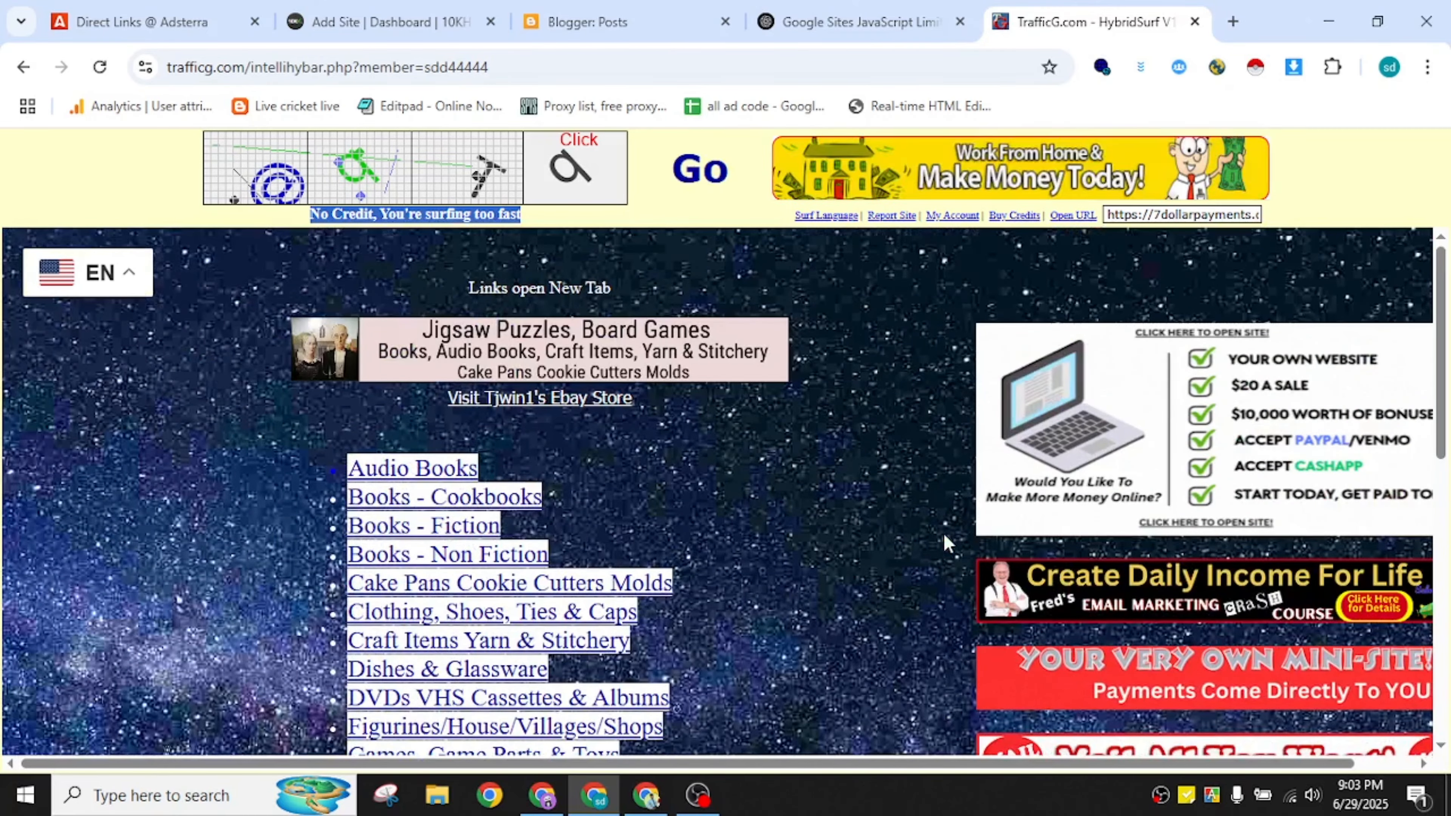
{"action": "scroll", "coordinate": [949, 542], "scroll_direction": "down", "scroll_amount": 10}
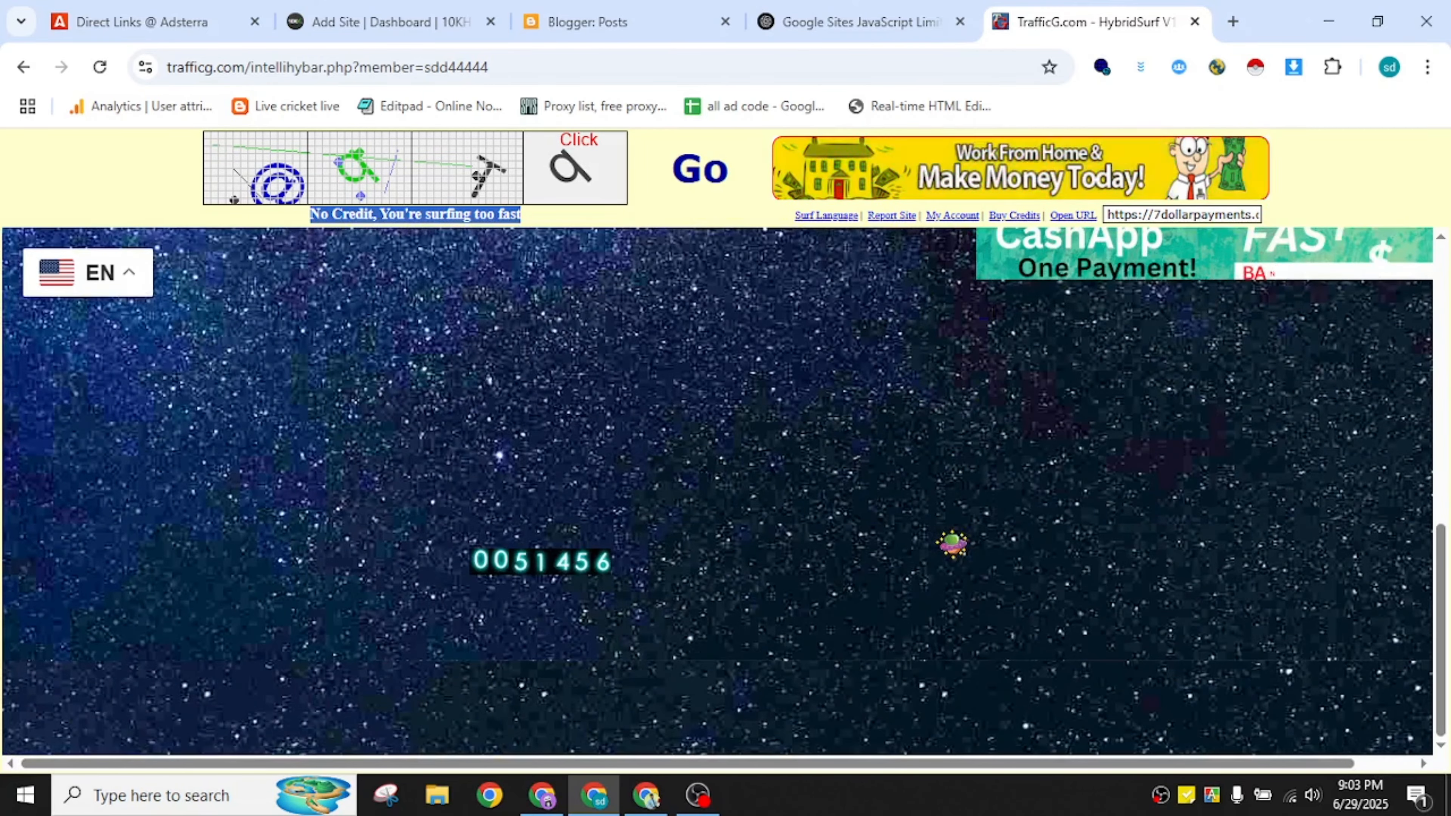
{"action": "scroll", "coordinate": [950, 544], "scroll_direction": "up", "scroll_amount": 10}
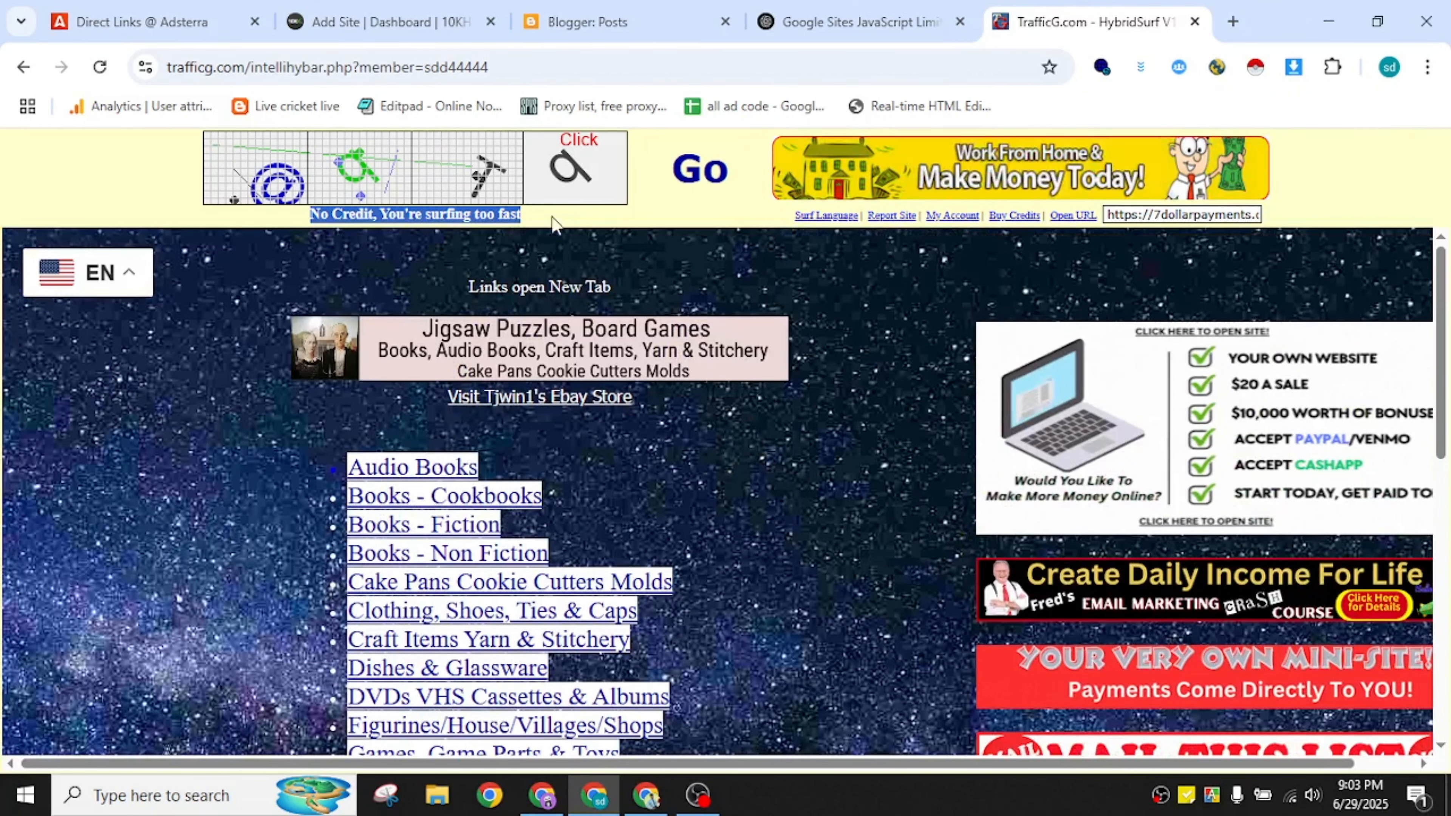
{"action": "left_click", "coordinate": [380, 180]}
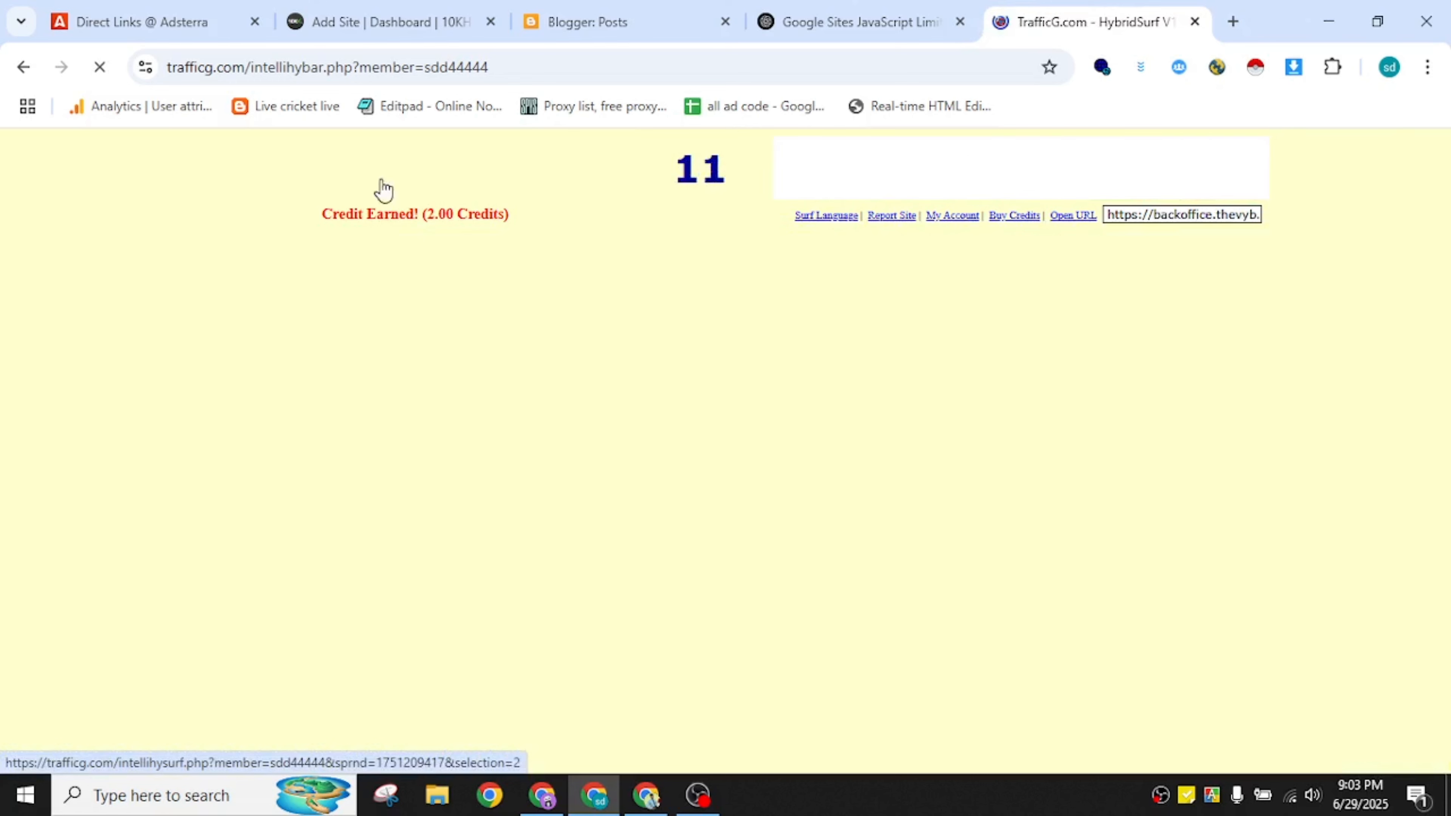
Surf the following two sites, picking the matching letter M on the first and the matching O on the second for credit.
{"action": "left_click_drag", "start_coordinate": [429, 217], "coordinate": [514, 221]}
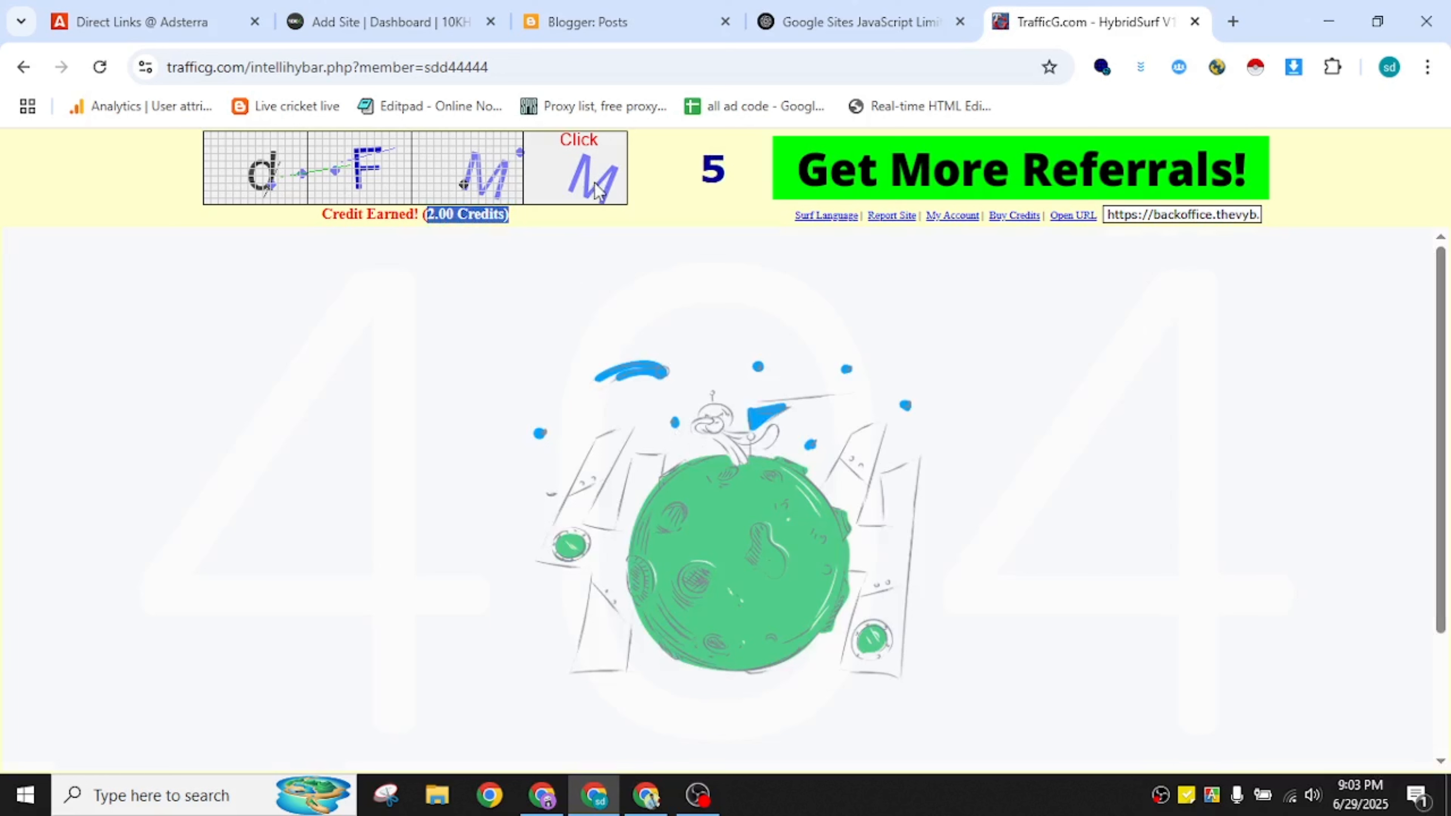
{"action": "double_click", "coordinate": [721, 171]}
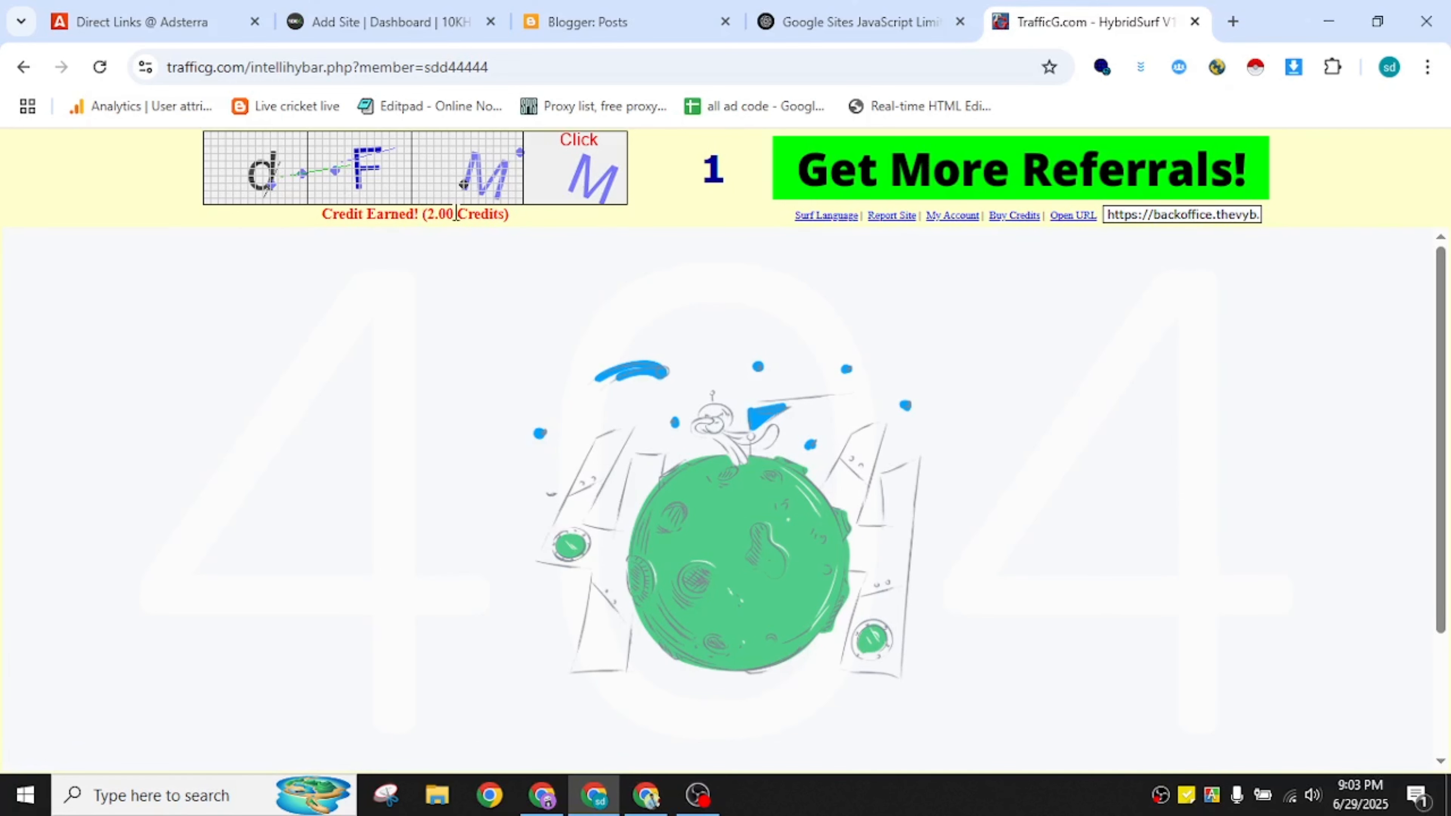
{"action": "left_click", "coordinate": [466, 181]}
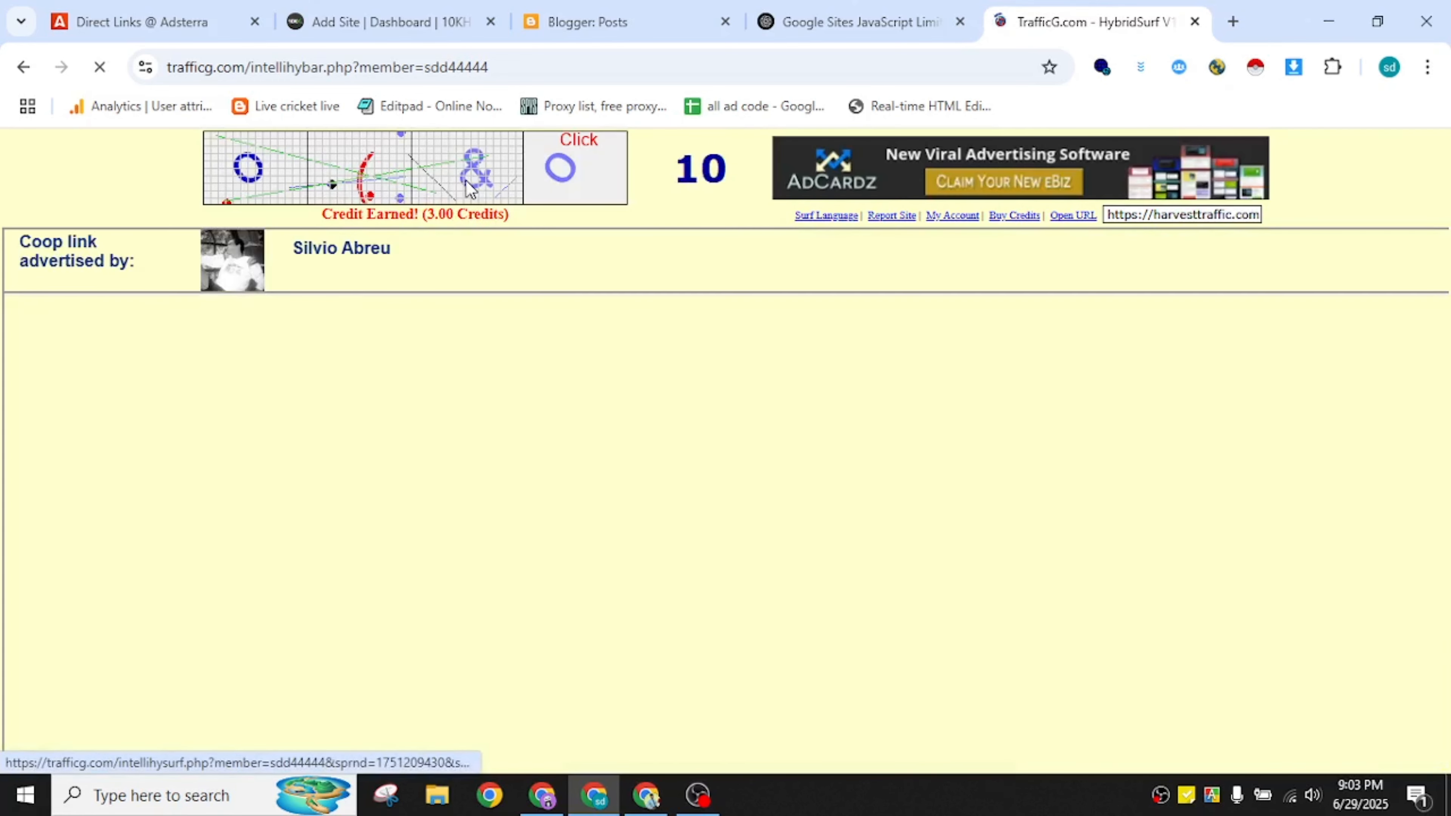
{"action": "scroll", "coordinate": [797, 553], "scroll_direction": "down", "scroll_amount": 2}
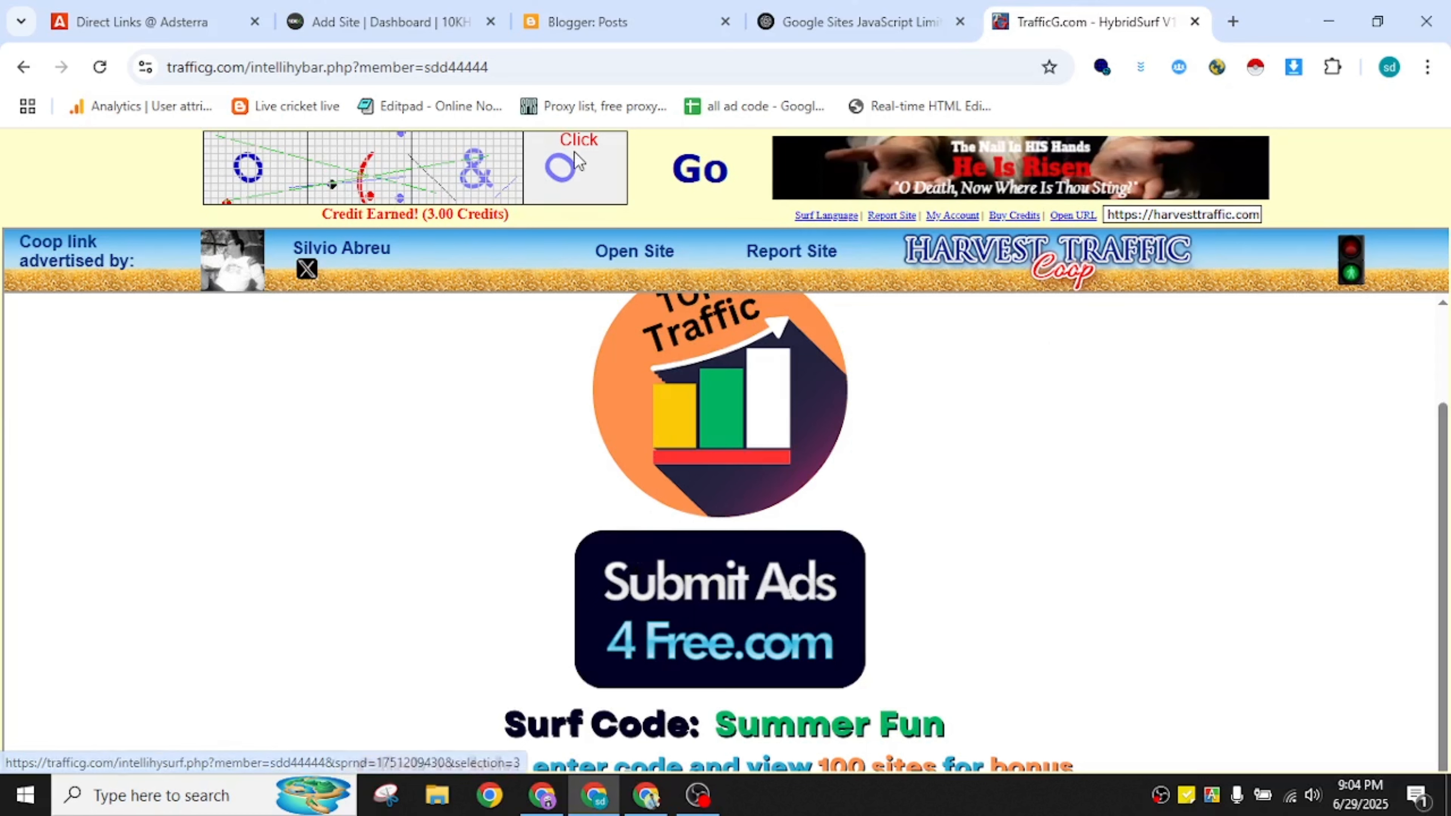
{"action": "left_click", "coordinate": [267, 155]}
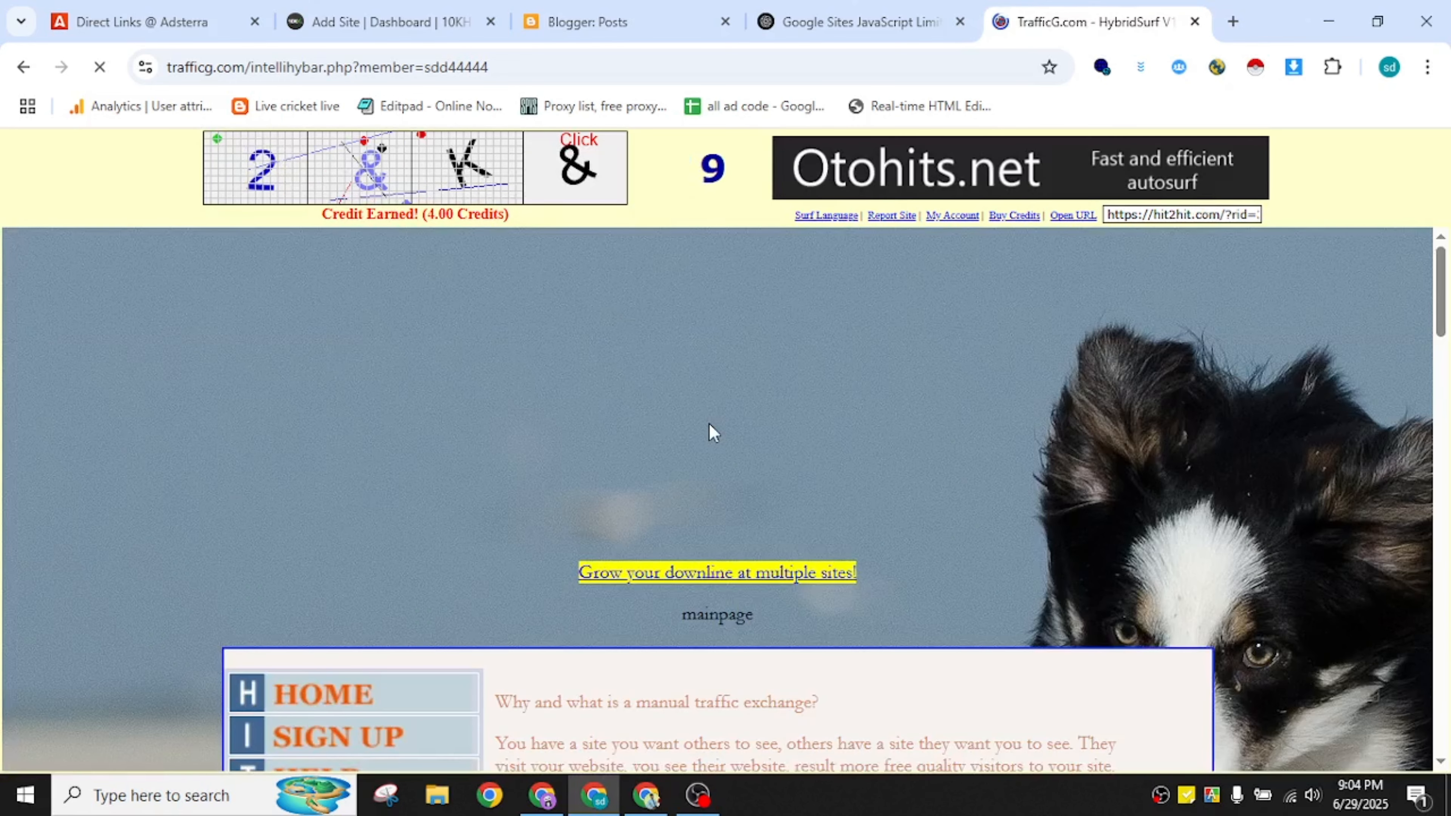
Check the 10KHits add-site page and return to the TrafficG surf page to examine its address.
{"action": "left_click", "coordinate": [391, 8]}
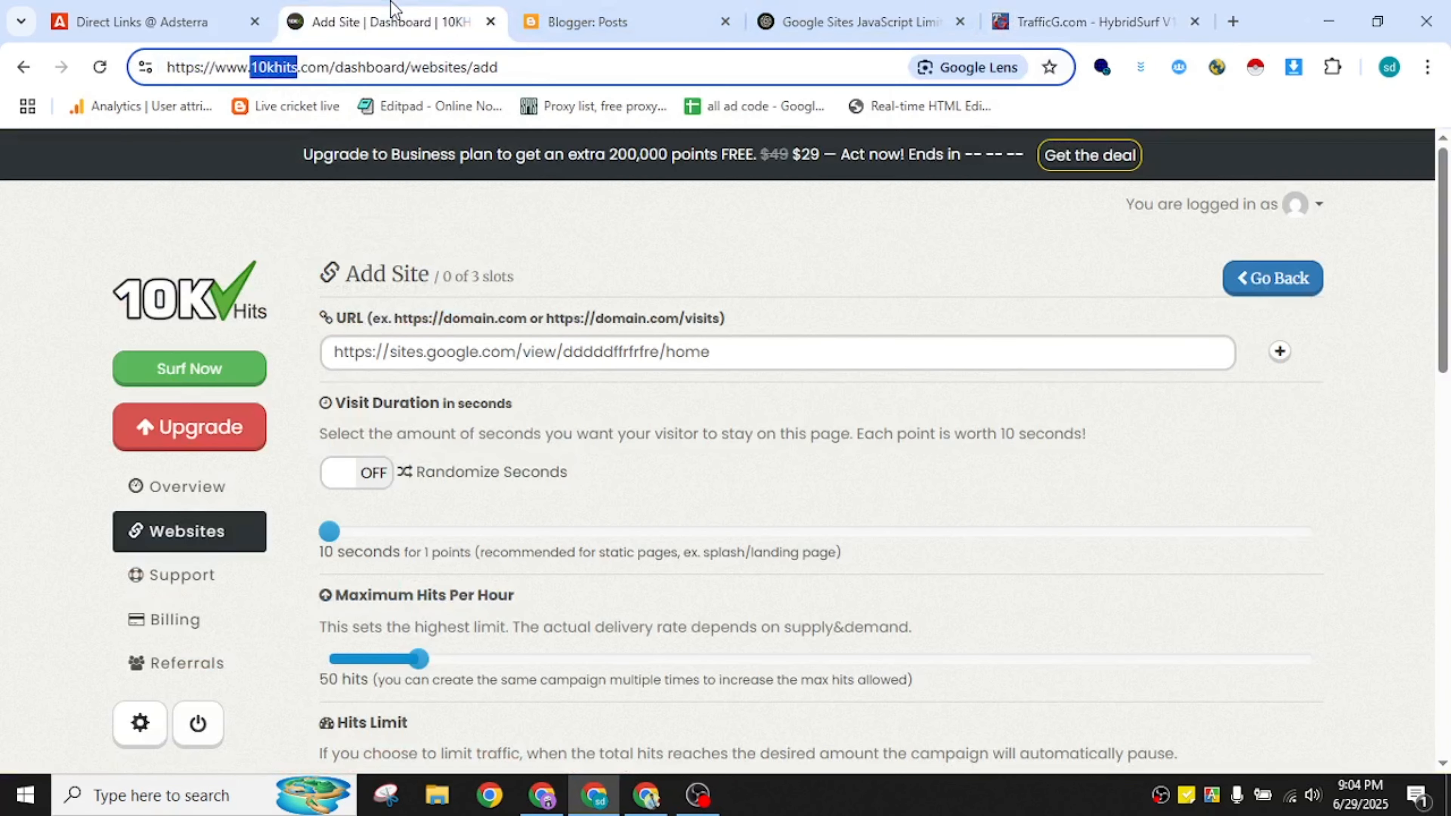
{"action": "left_click", "coordinate": [1020, 8]}
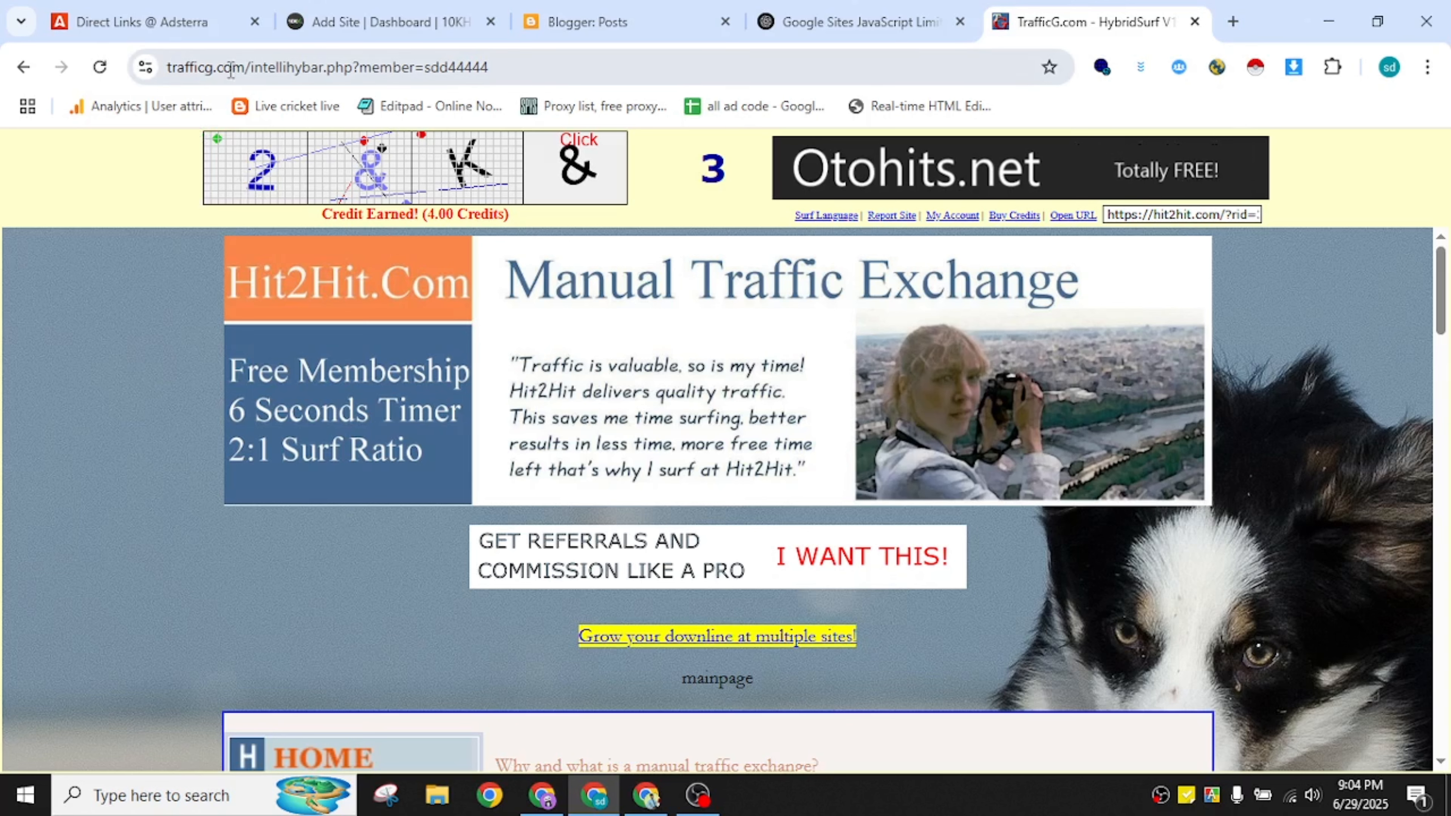
{"action": "left_click_drag", "start_coordinate": [246, 67], "coordinate": [770, 9]}
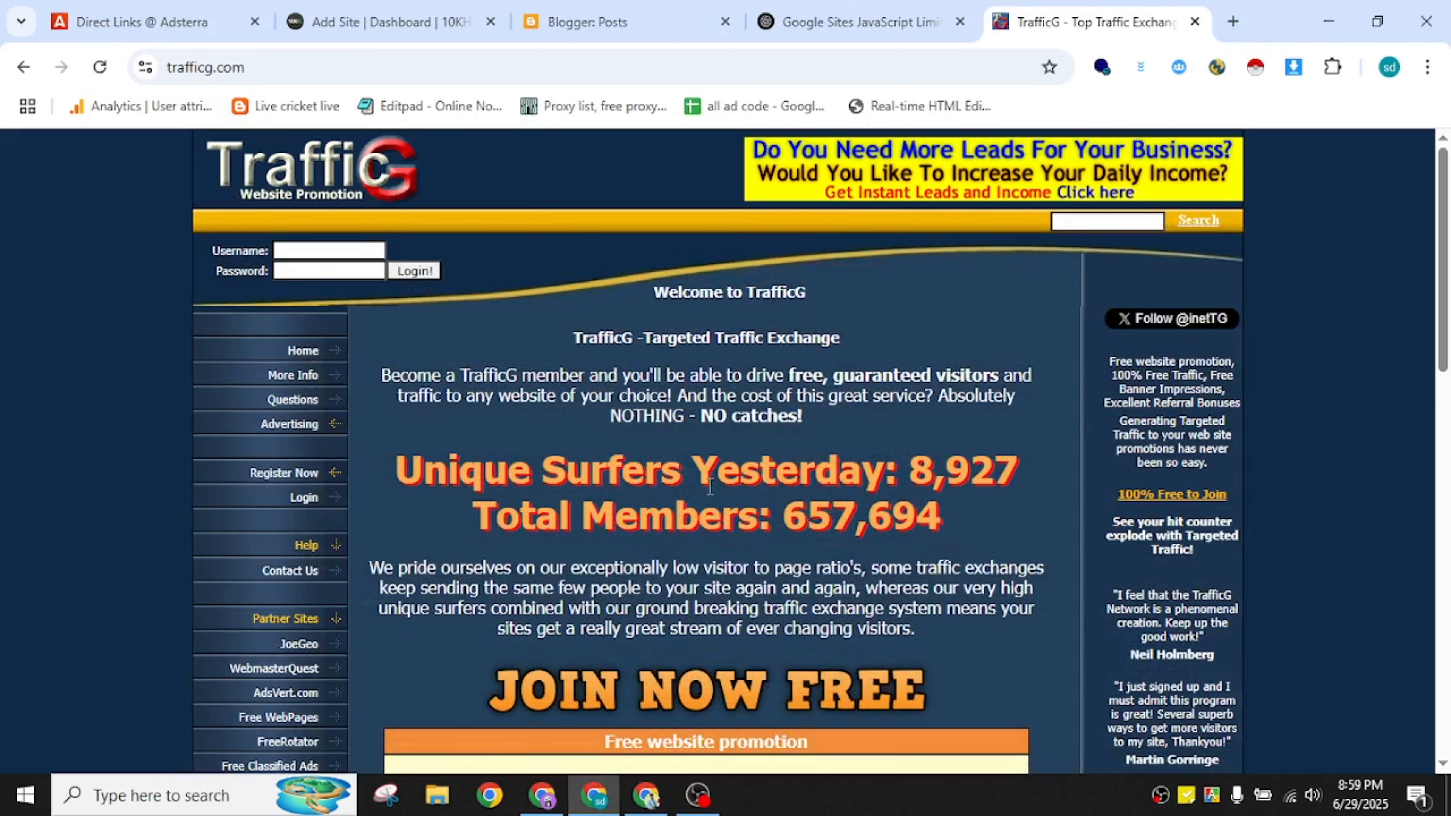
Review the TrafficG homepage's free website promotion list, including joining cost, visitor credits and banner impressions.
{"action": "scroll", "coordinate": [709, 486], "scroll_direction": "down", "scroll_amount": 3}
{"action": "scroll", "coordinate": [709, 495], "scroll_direction": "down", "scroll_amount": 2}
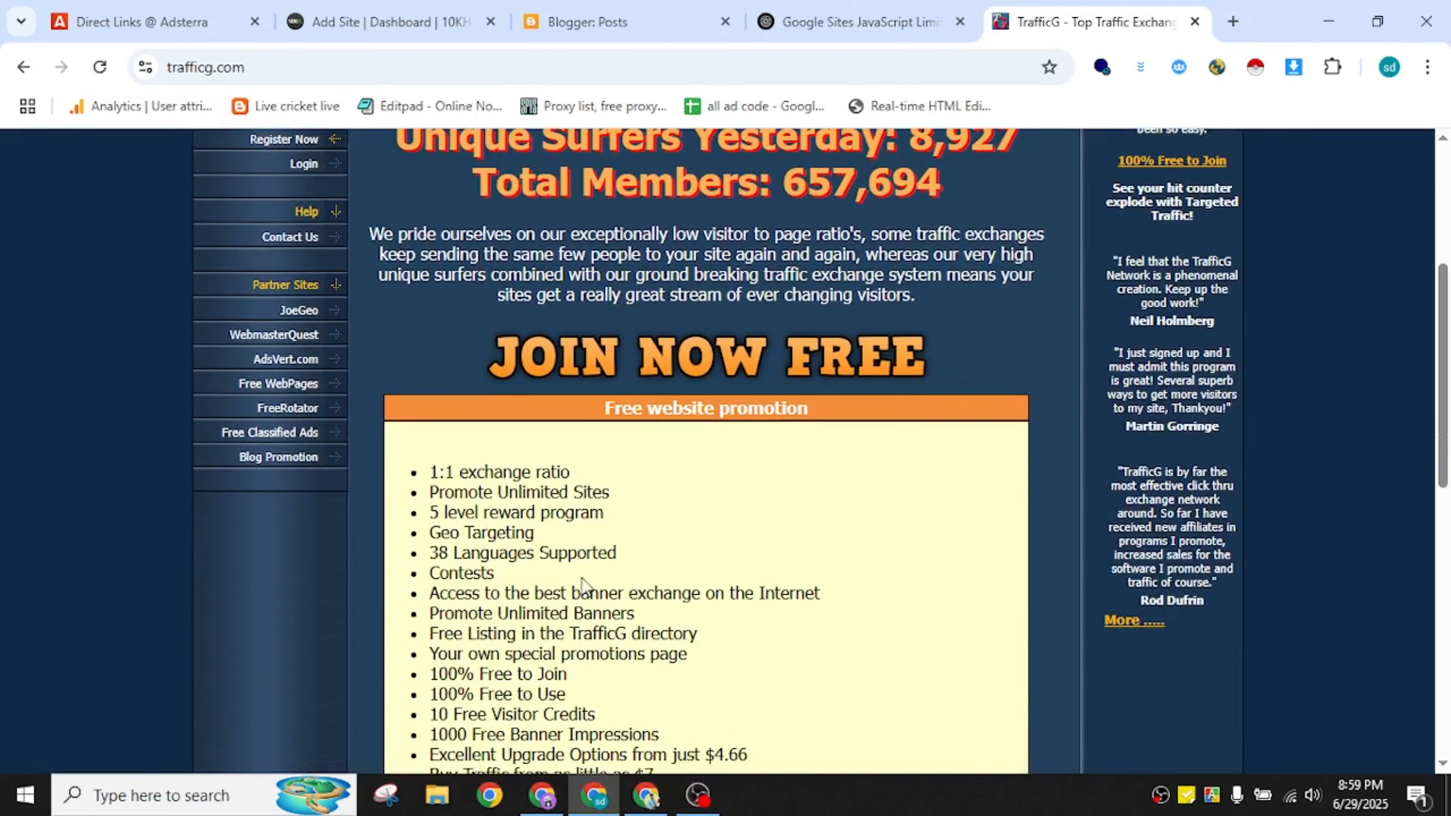
{"action": "scroll", "coordinate": [583, 584], "scroll_direction": "down", "scroll_amount": 3}
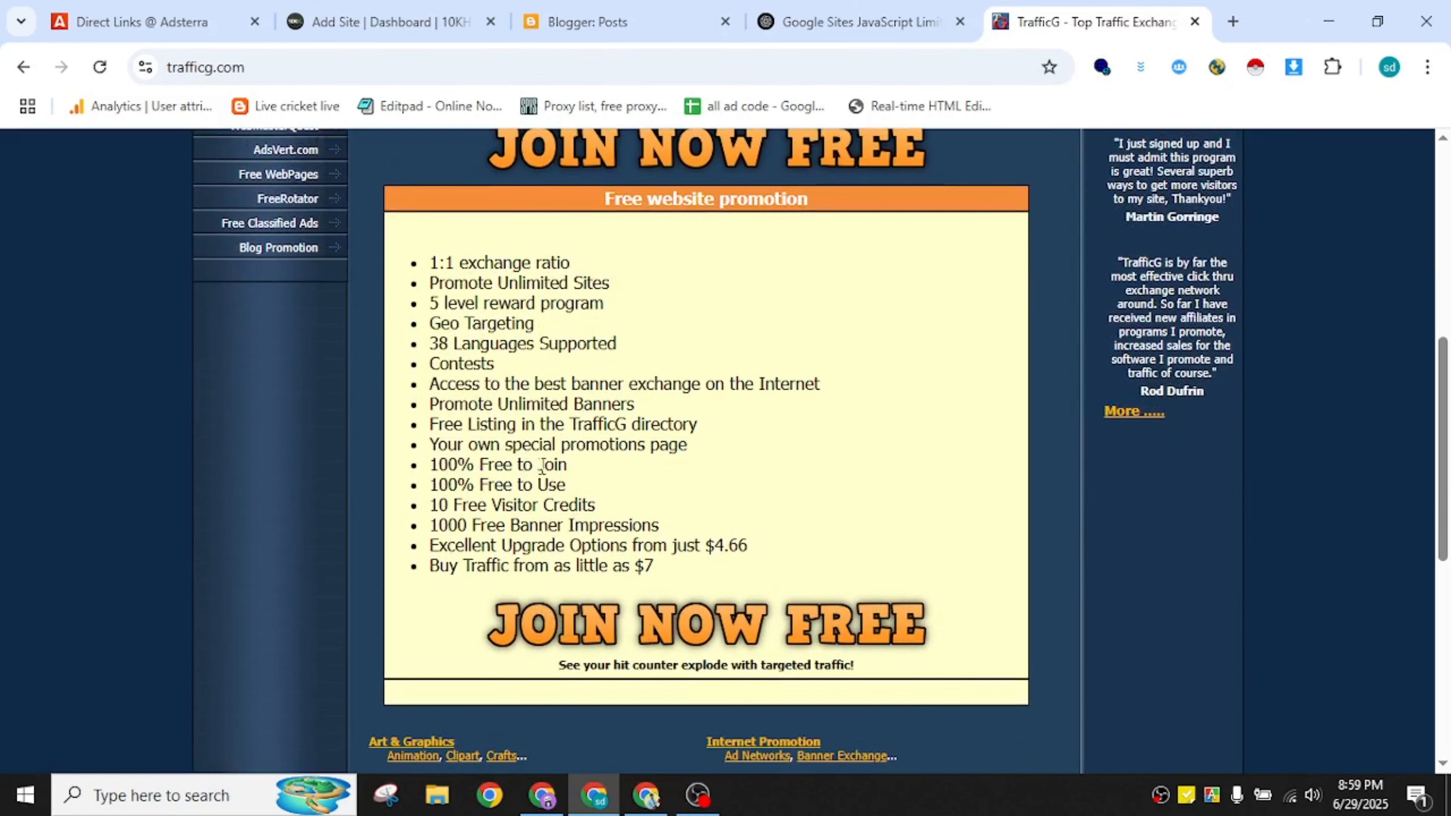
{"action": "left_click_drag", "start_coordinate": [577, 489], "coordinate": [415, 465]}
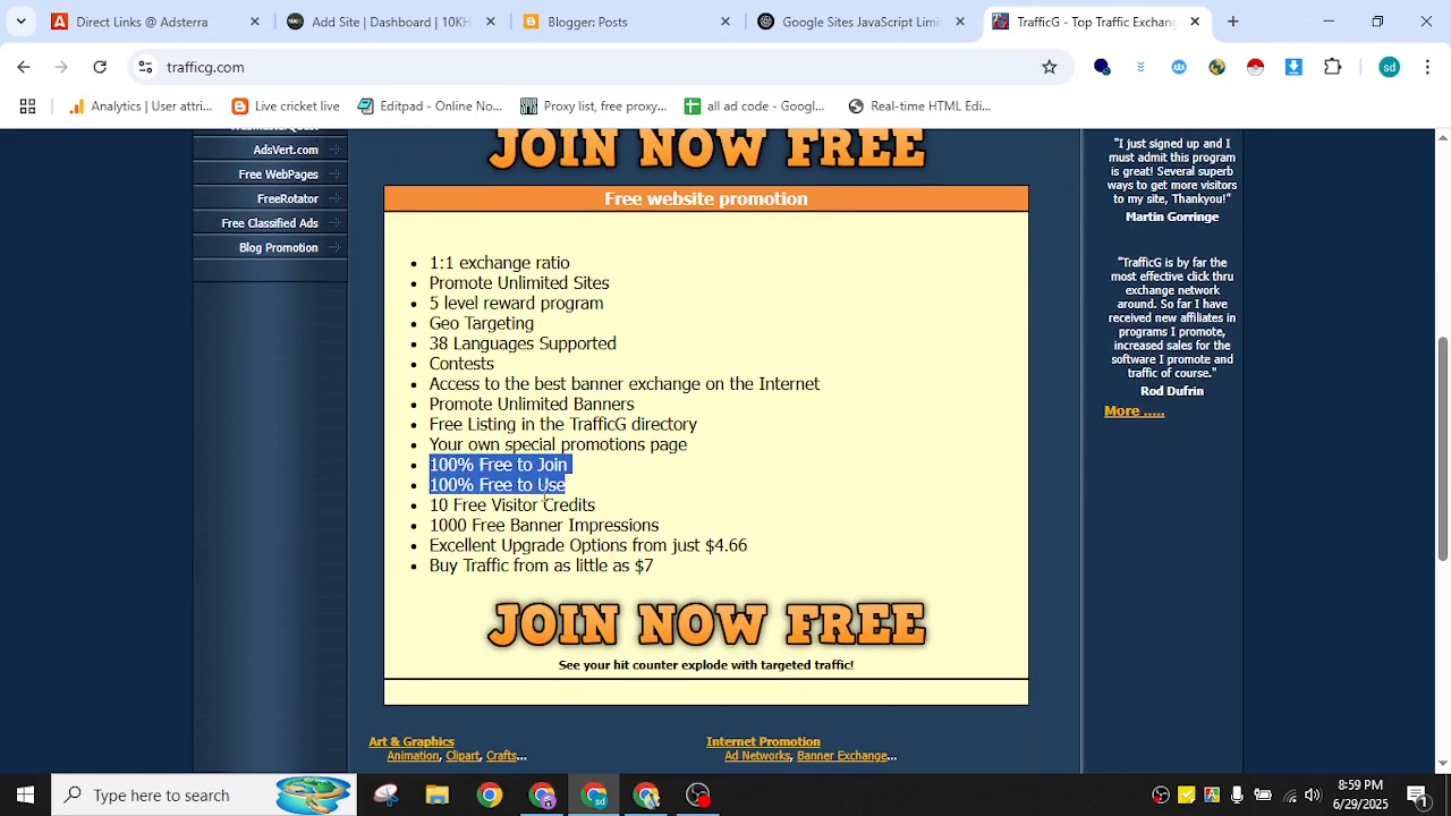
{"action": "triple_click", "coordinate": [552, 486]}
{"action": "triple_click", "coordinate": [550, 505]}
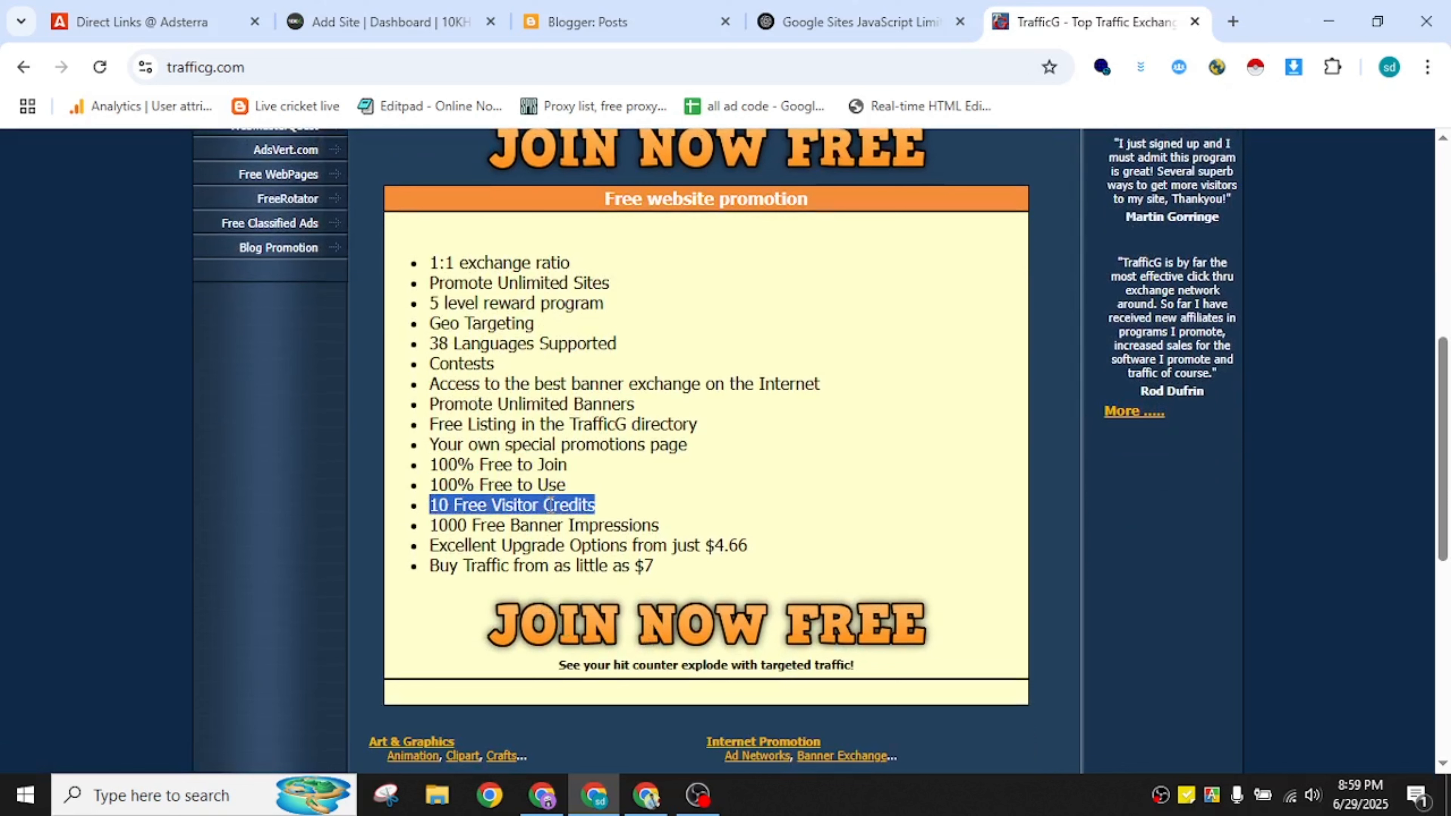
{"action": "triple_click", "coordinate": [572, 526]}
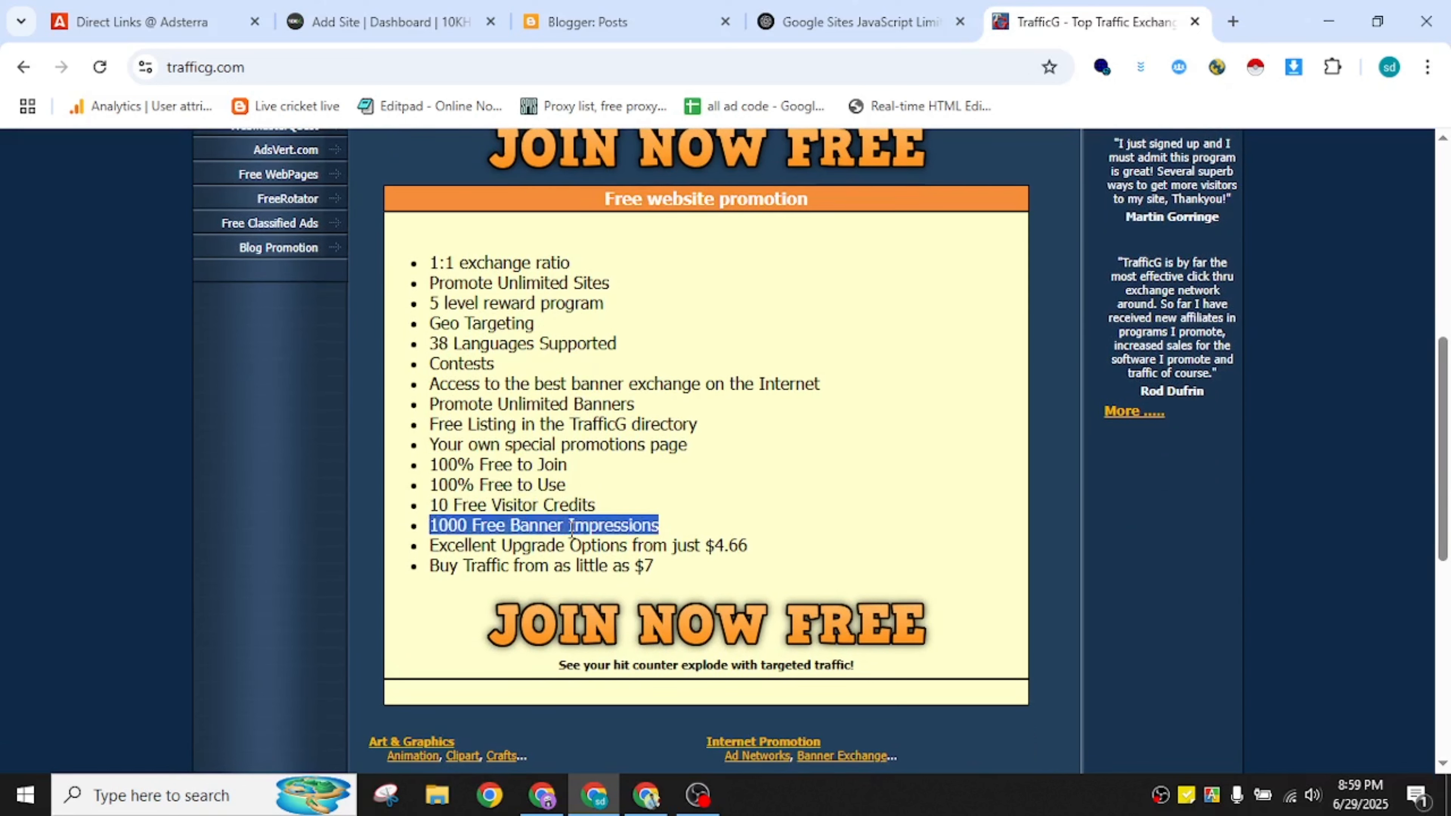
{"action": "scroll", "coordinate": [732, 457], "scroll_direction": "up", "scroll_amount": 7}
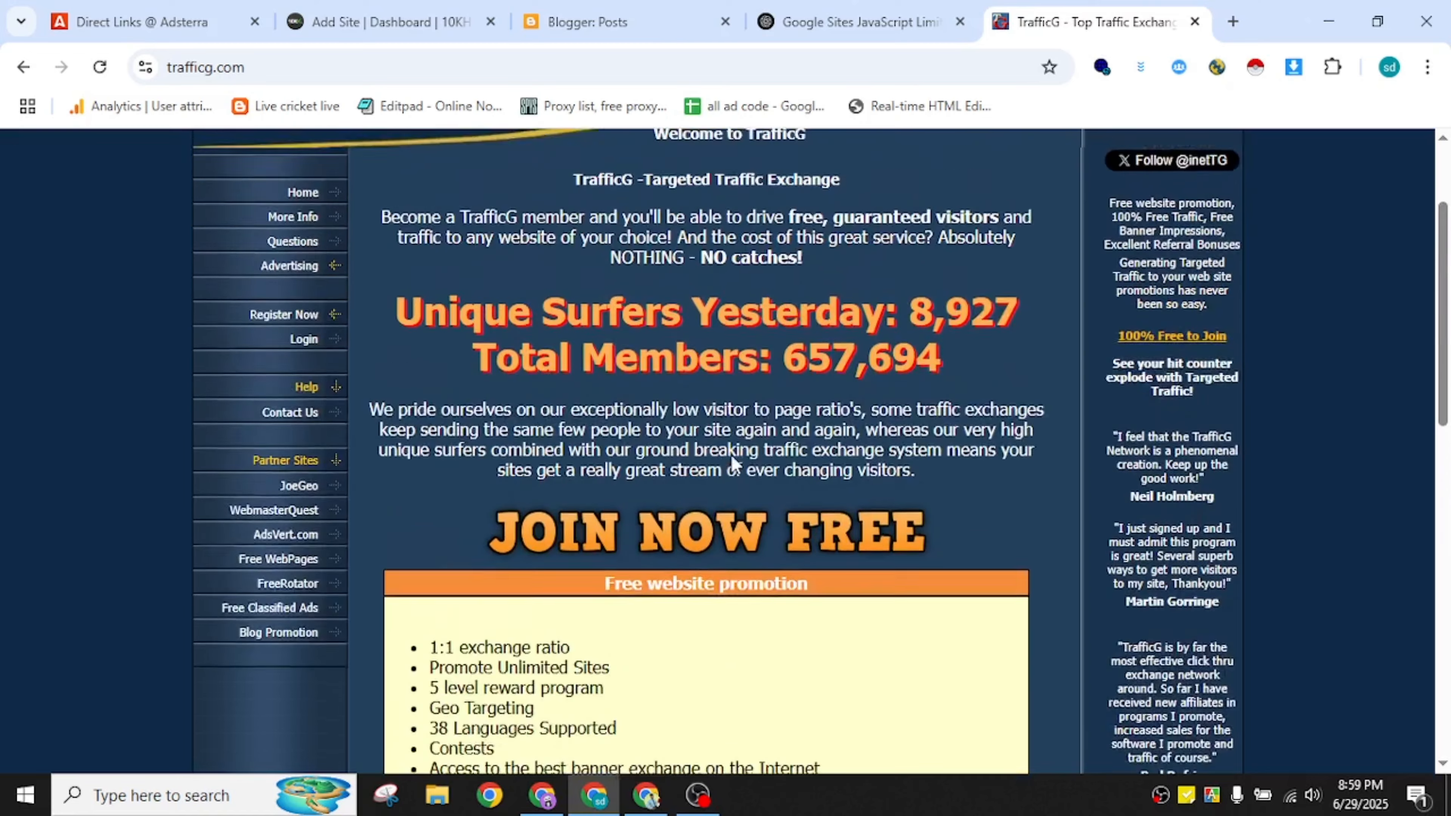
{"action": "scroll", "coordinate": [732, 455], "scroll_direction": "up", "scroll_amount": 1}
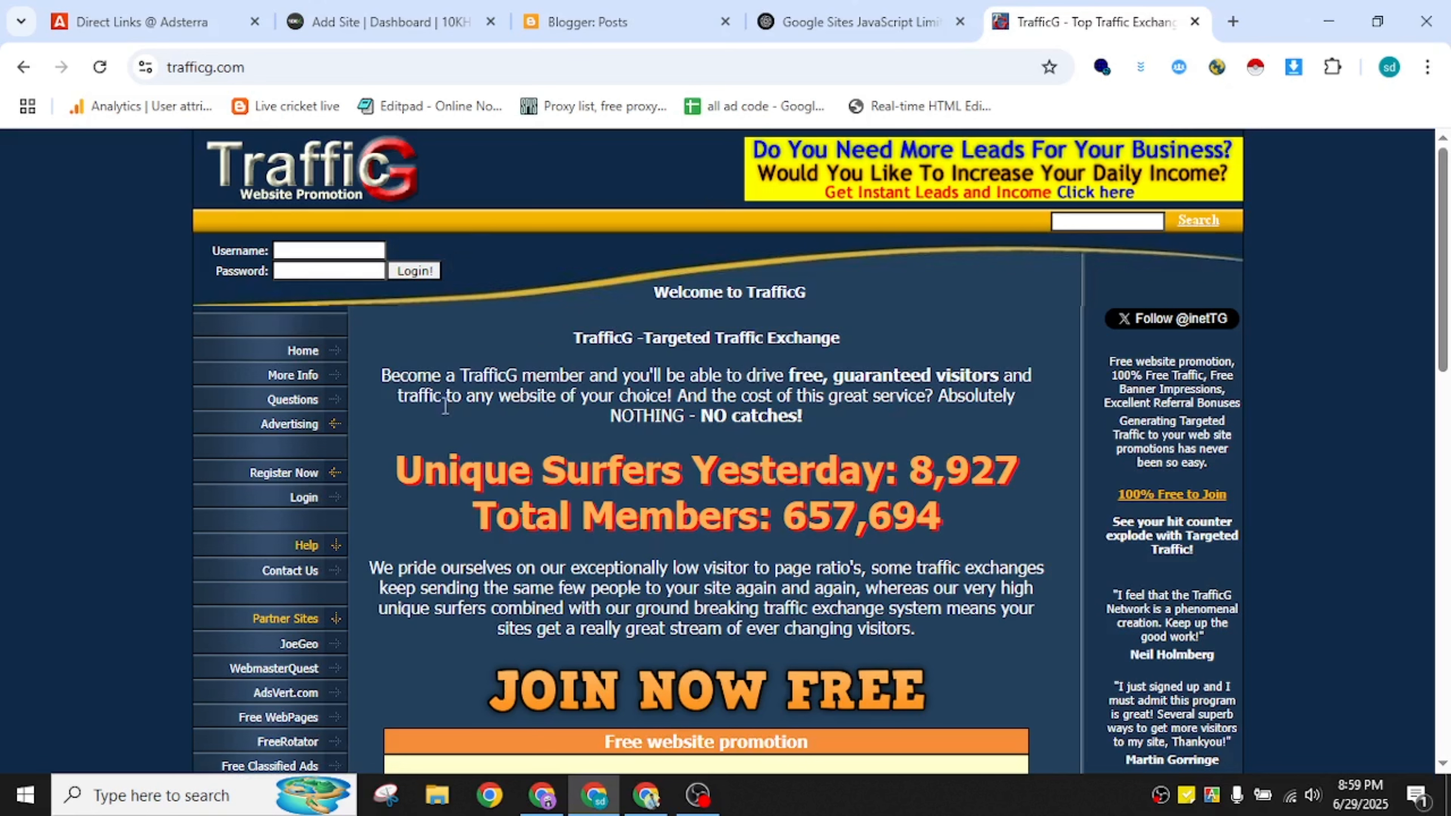
Open TrafficG's member registration form and fill in the first name, last name and e-mail address.
{"action": "left_click", "coordinate": [295, 478]}
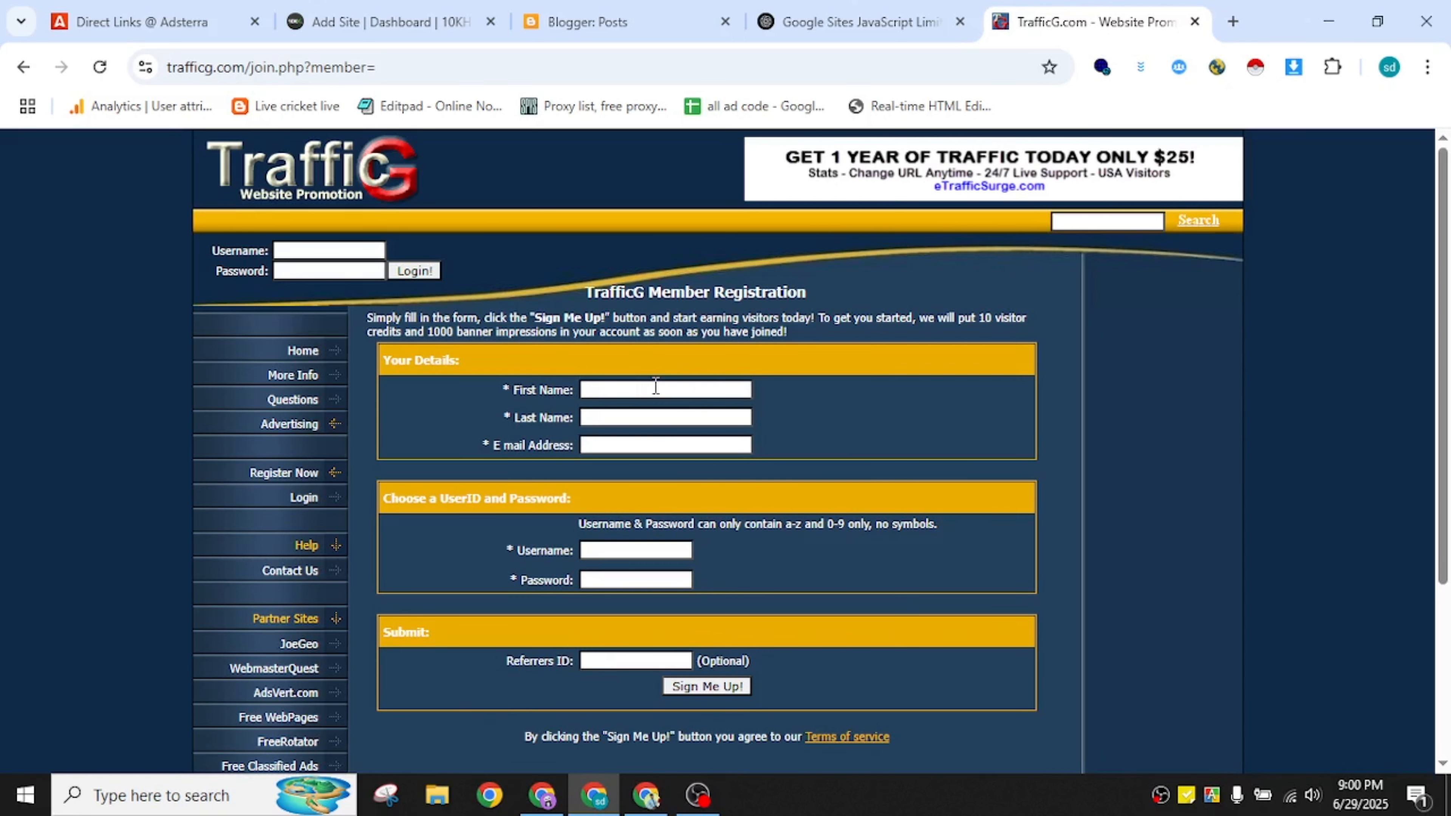
{"action": "left_click", "coordinate": [656, 387]}
{"action": "type", "text": "S"}
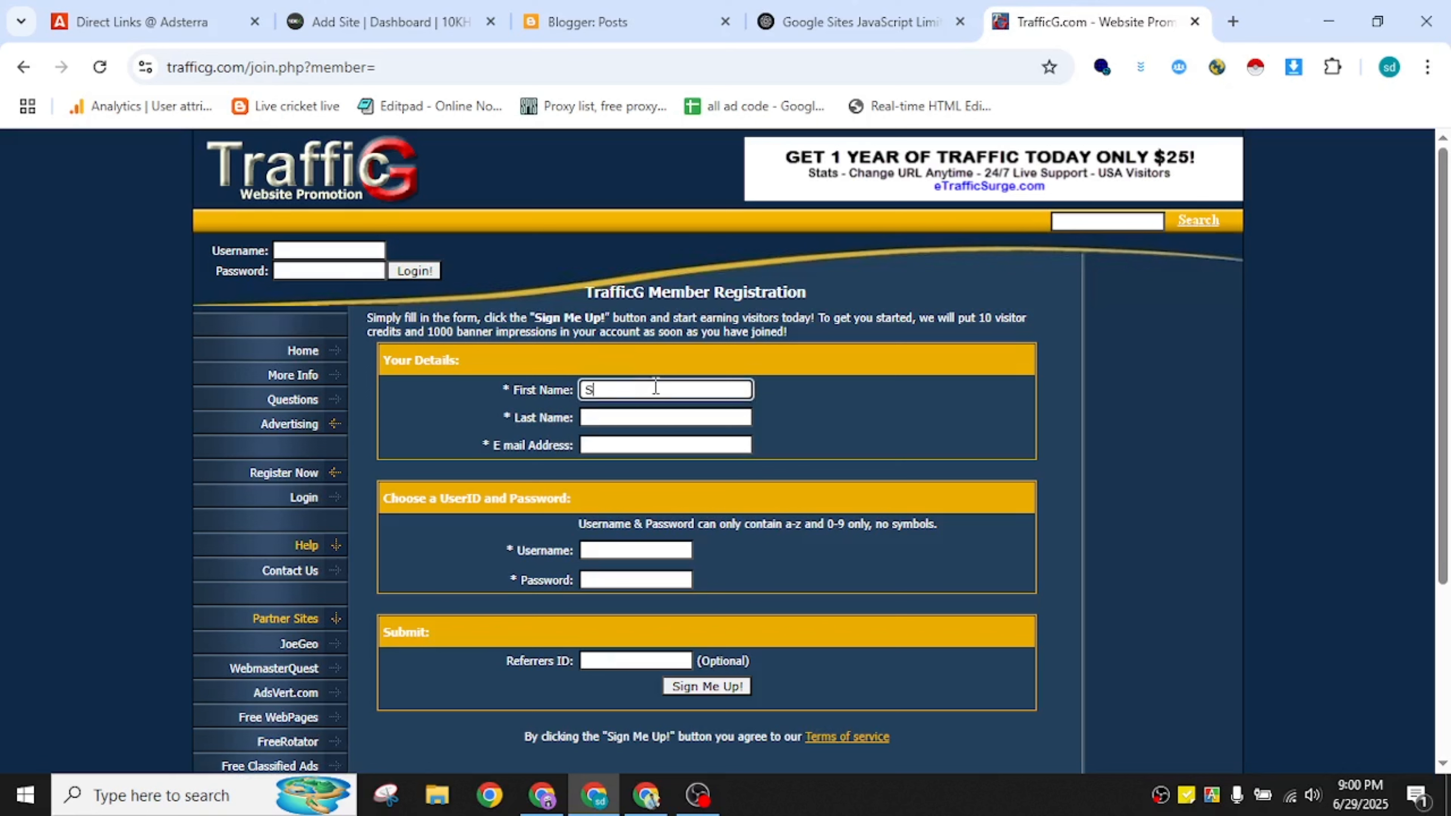
{"action": "type", "text": "dd"}
{"action": "left_click", "coordinate": [667, 419]}
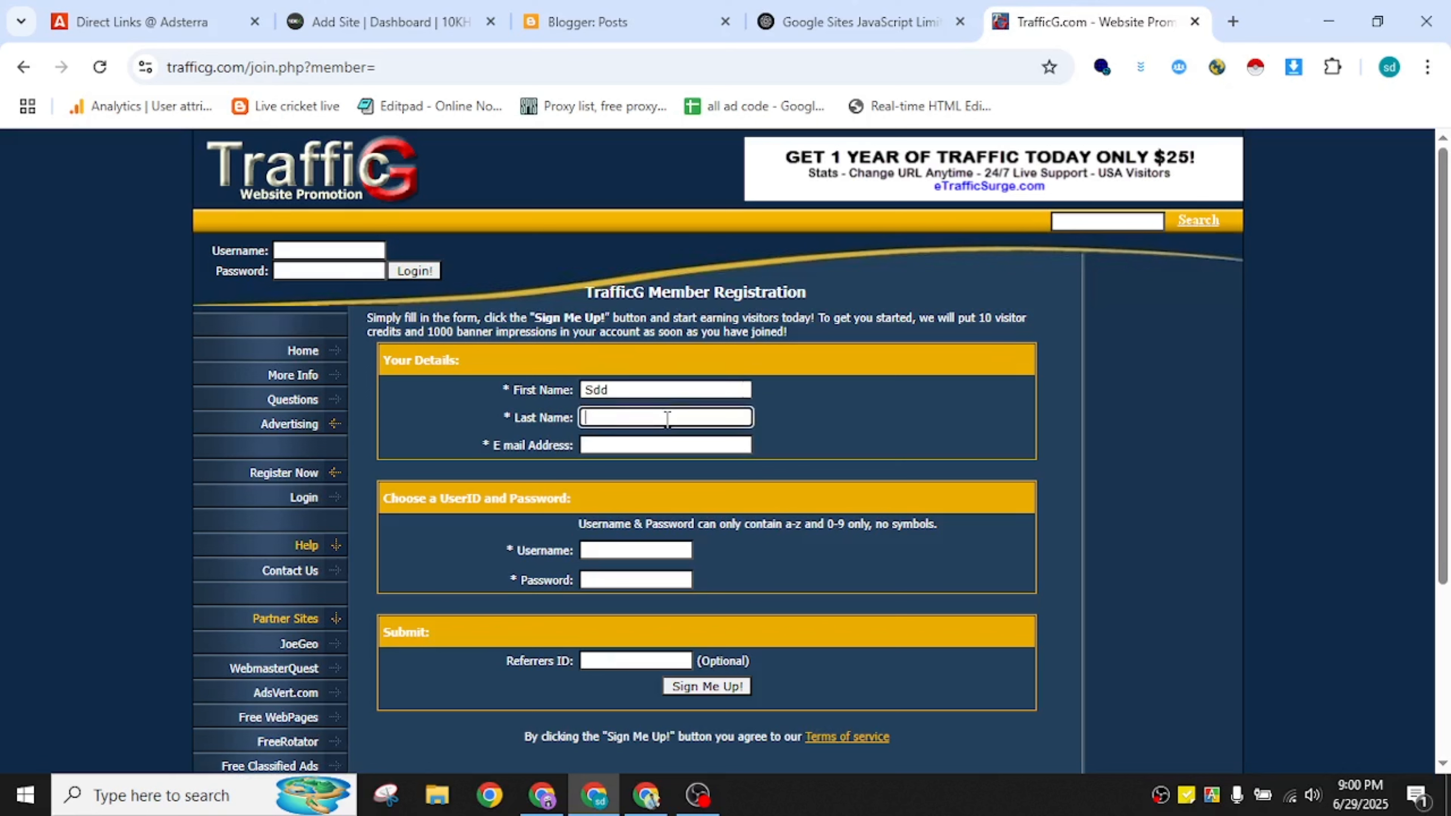
{"action": "type", "text": "Pmm"}
{"action": "left_click", "coordinate": [665, 446]}
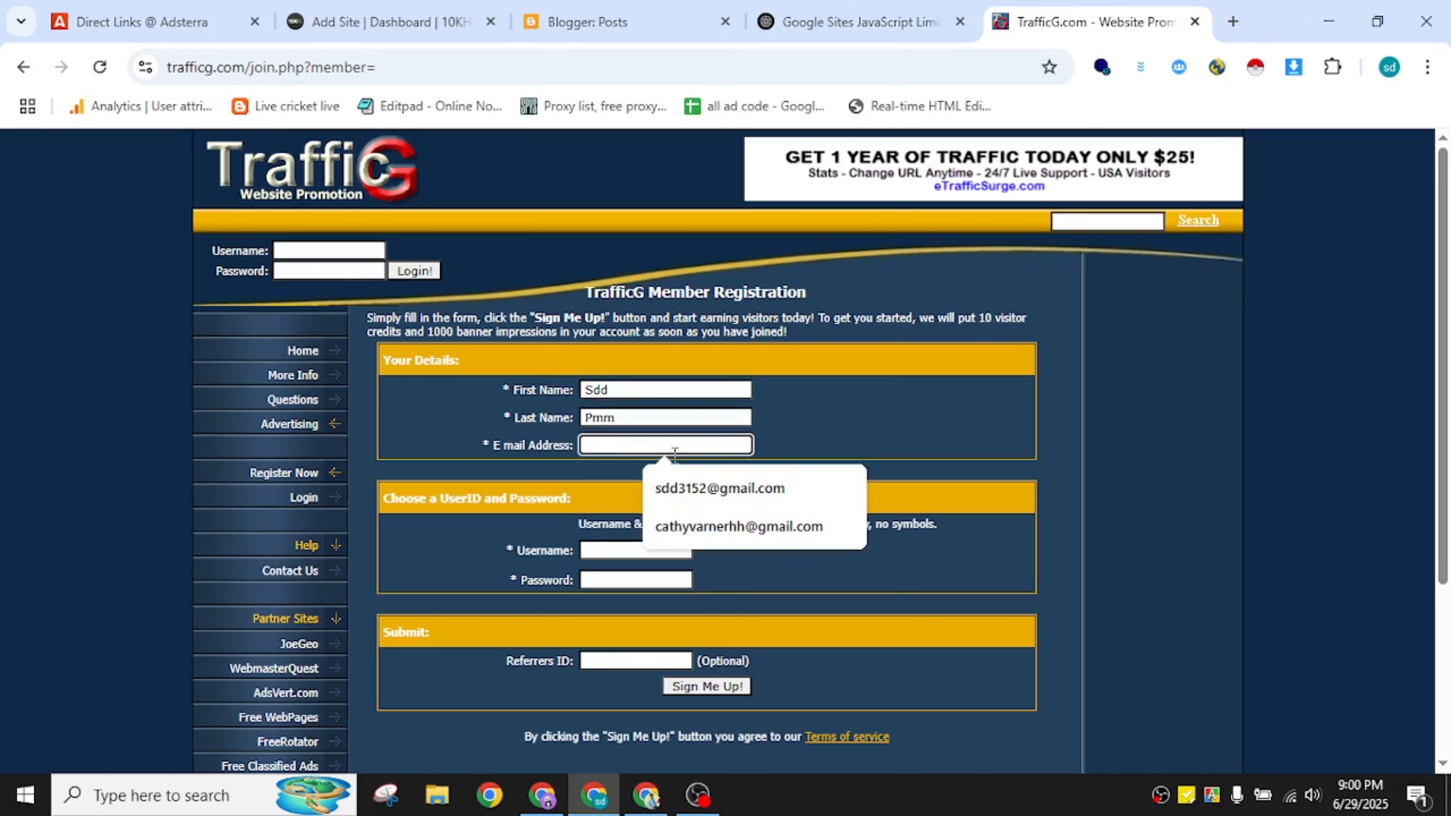
{"action": "left_click", "coordinate": [725, 493]}
Enter the chosen username and account password, submit the TrafficG registration, and save the login in the browser.
{"action": "left_click", "coordinate": [656, 555]}
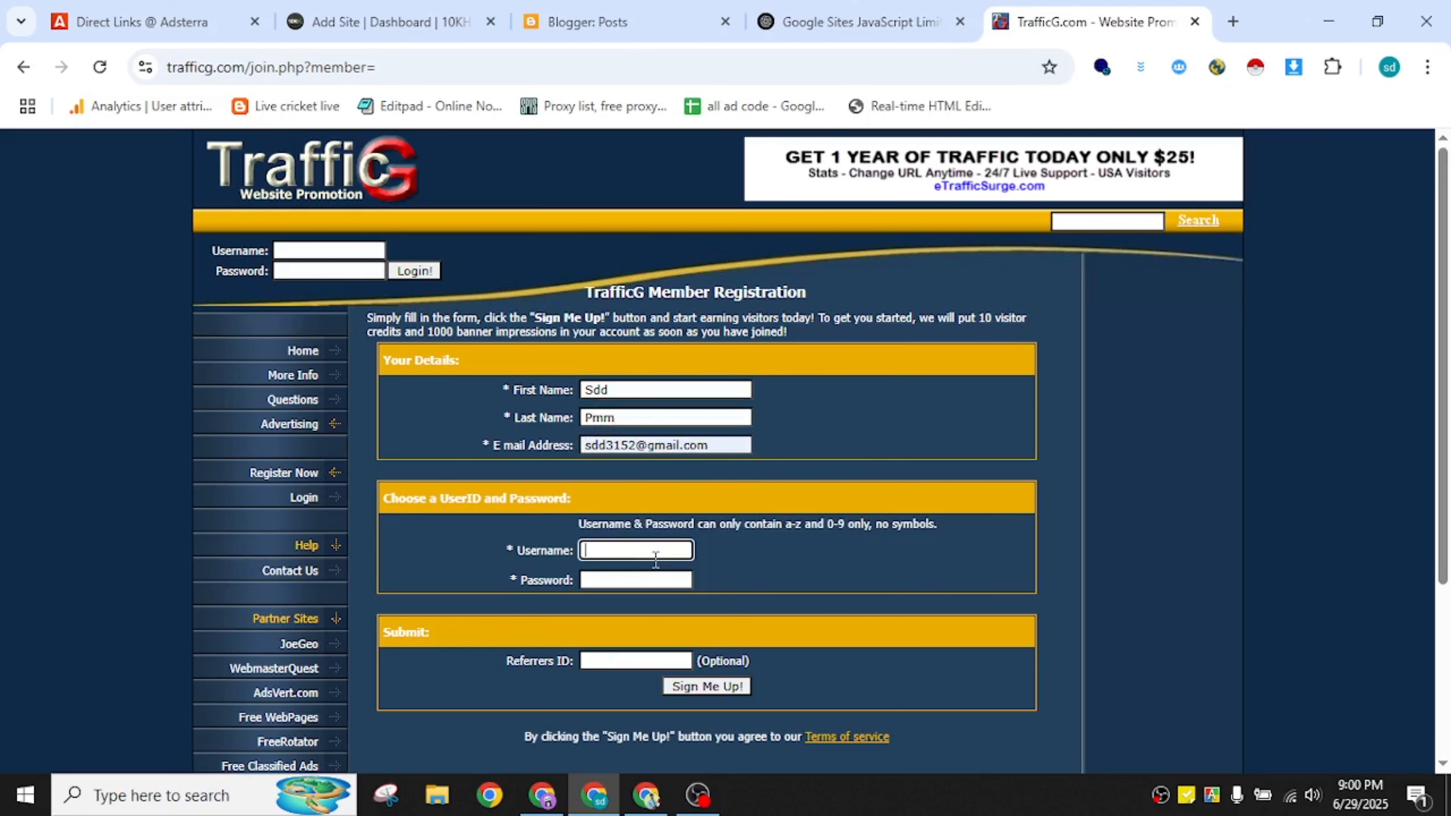
{"action": "left_click", "coordinate": [657, 592]}
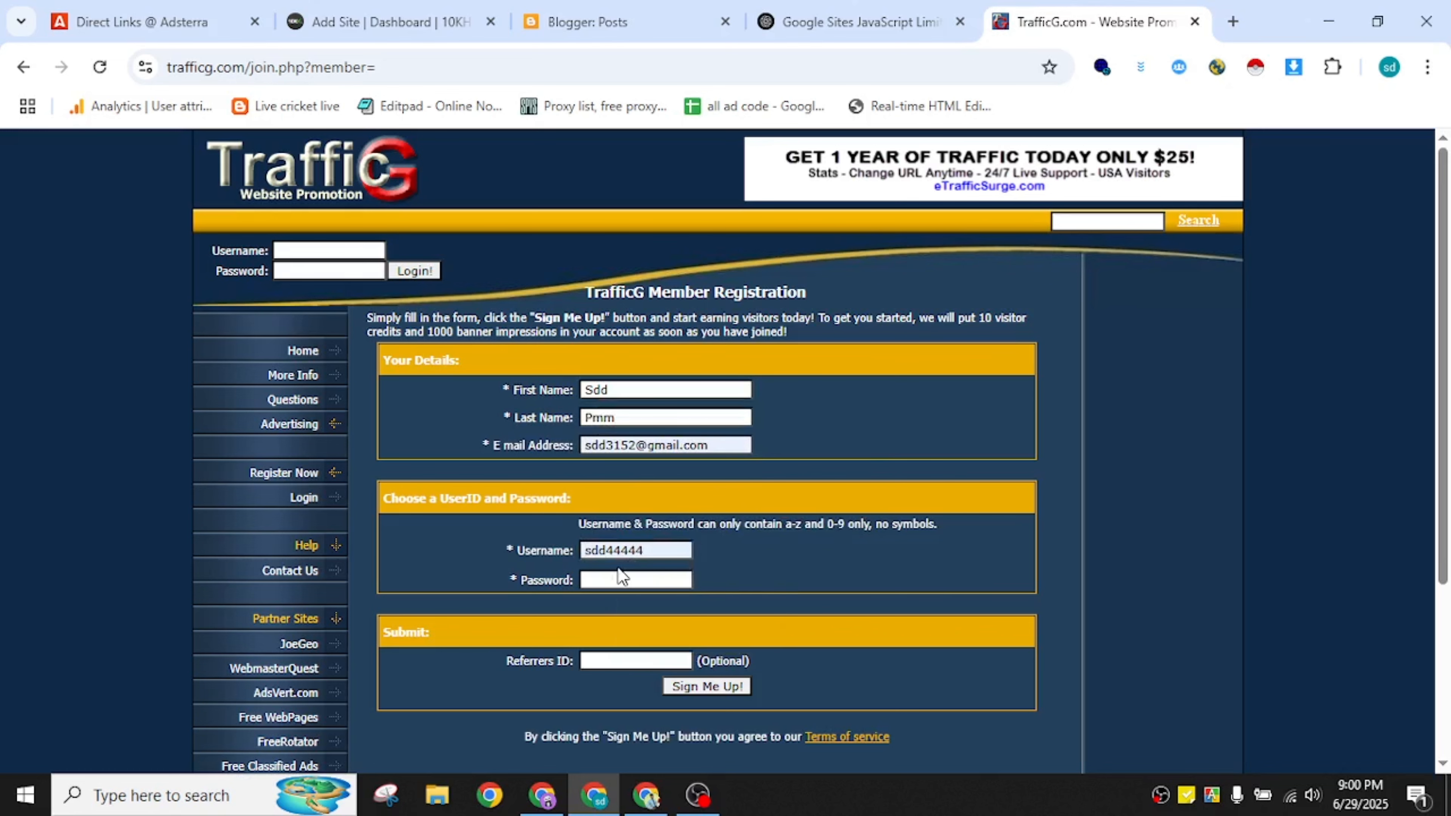
{"action": "left_click", "coordinate": [622, 579]}
{"action": "scroll", "coordinate": [621, 579], "scroll_direction": "down", "scroll_amount": 2}
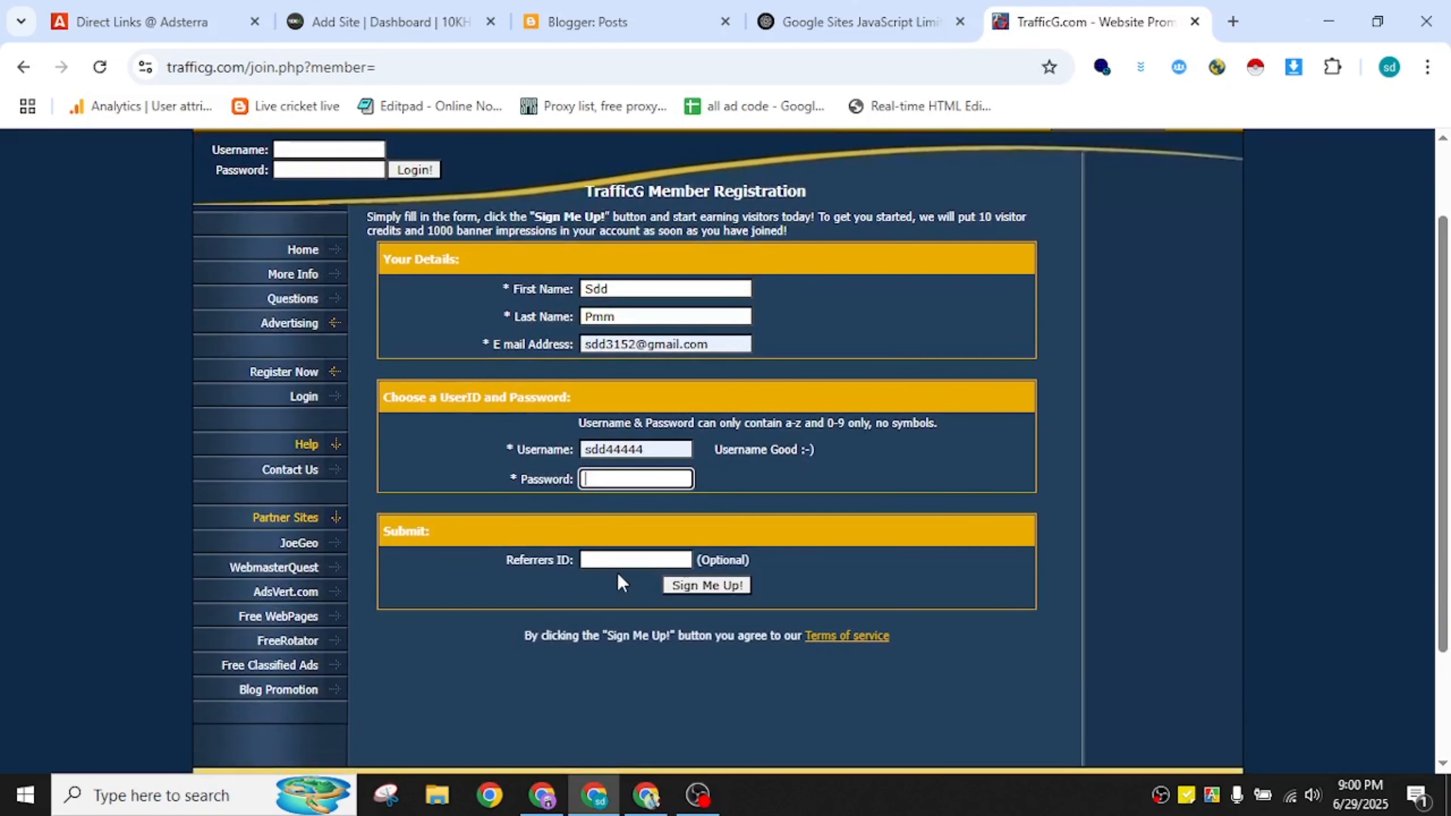
{"action": "left_click", "coordinate": [617, 573]}
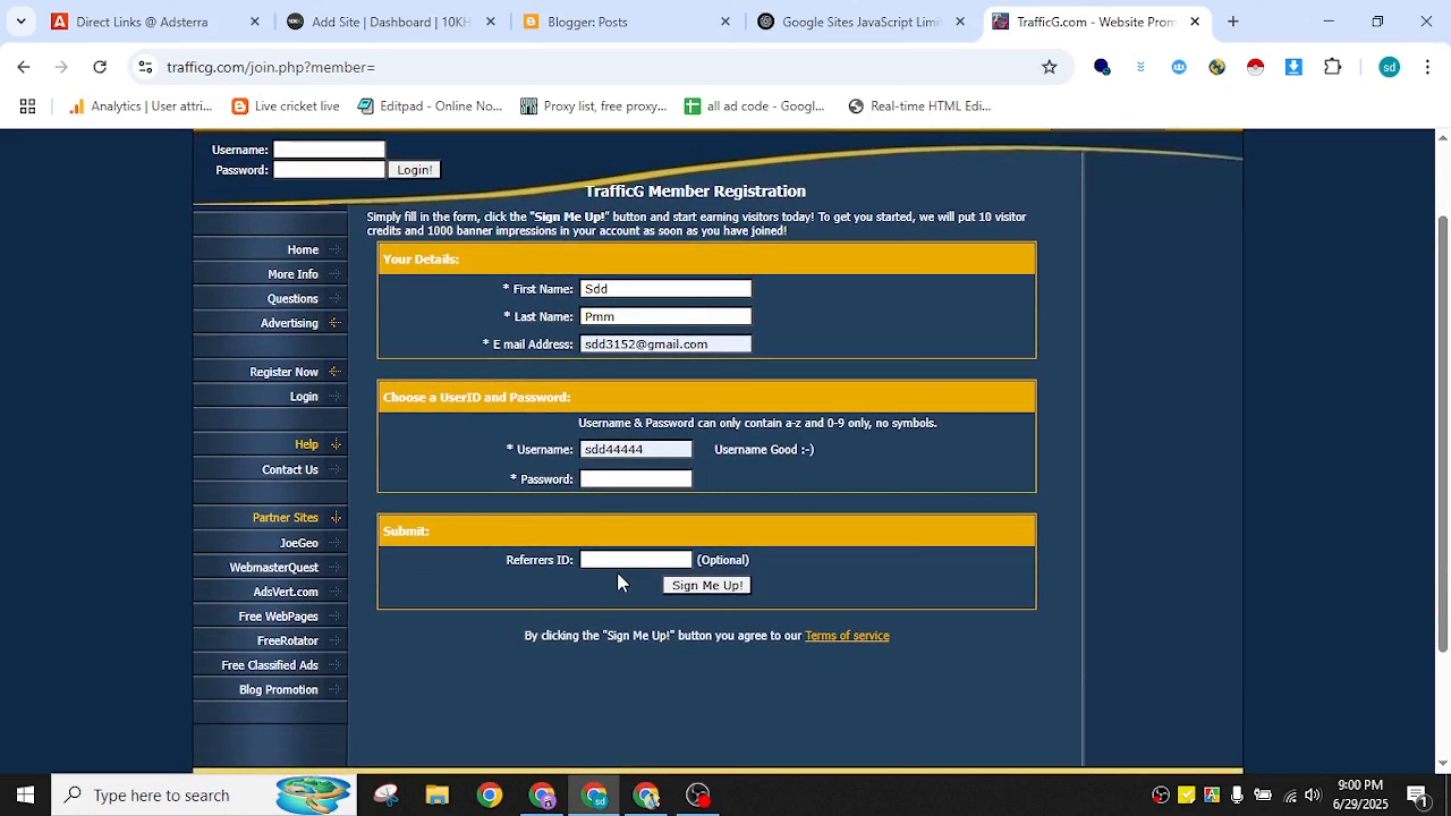
{"action": "left_click", "coordinate": [637, 482]}
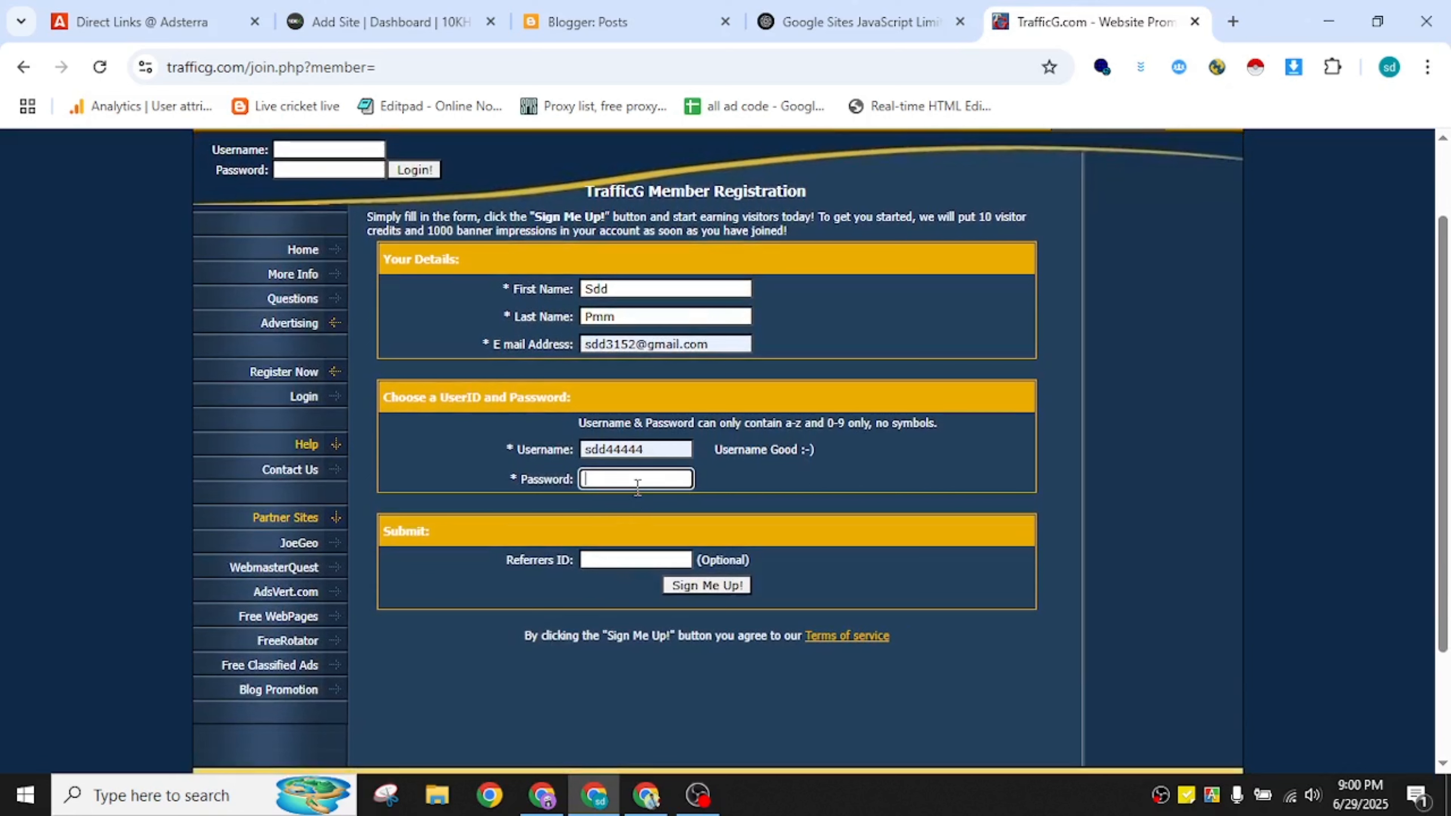
{"action": "type", "text": "••••••••"}
{"action": "left_click", "coordinate": [739, 586]}
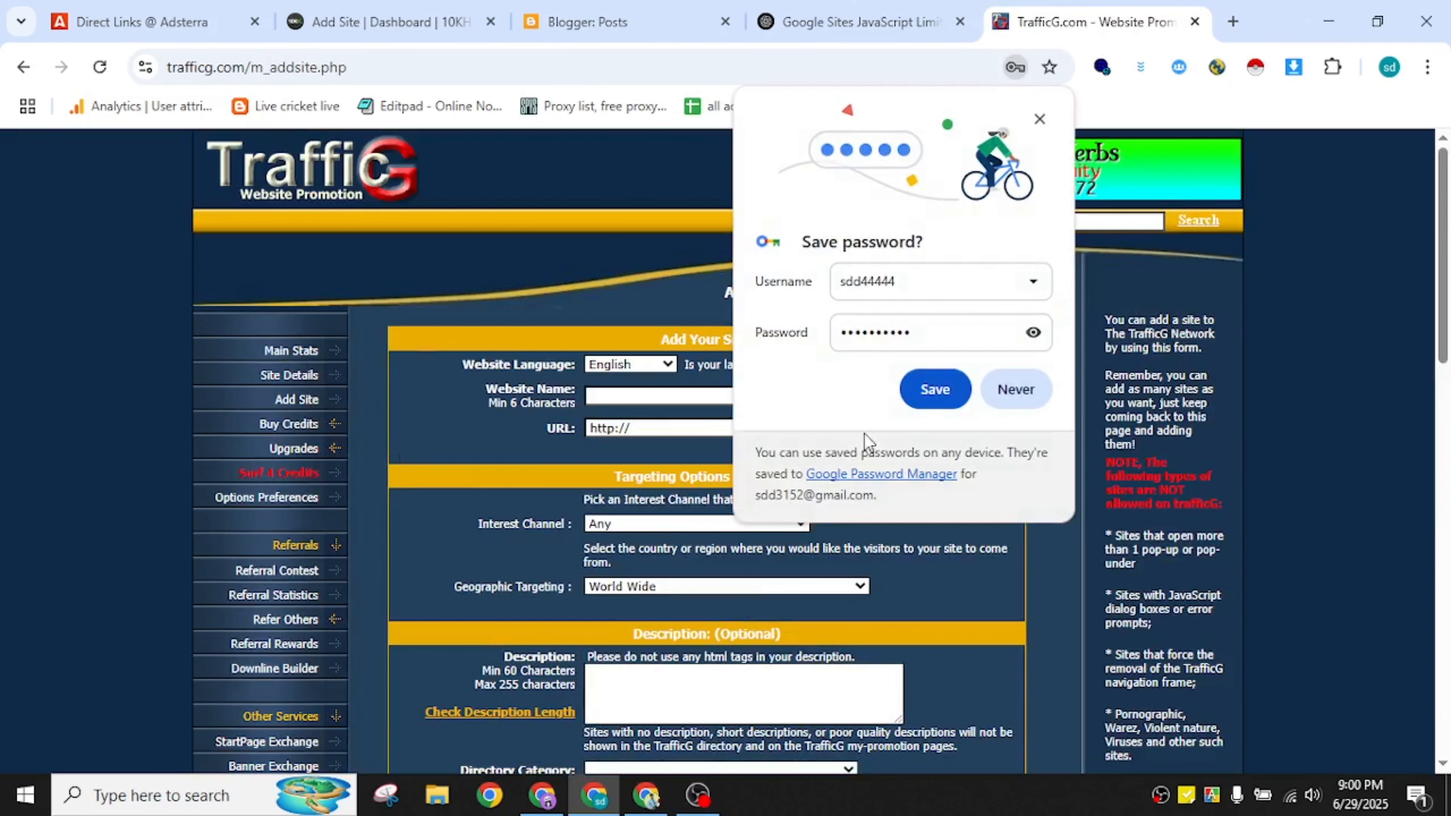
{"action": "left_click", "coordinate": [932, 390]}
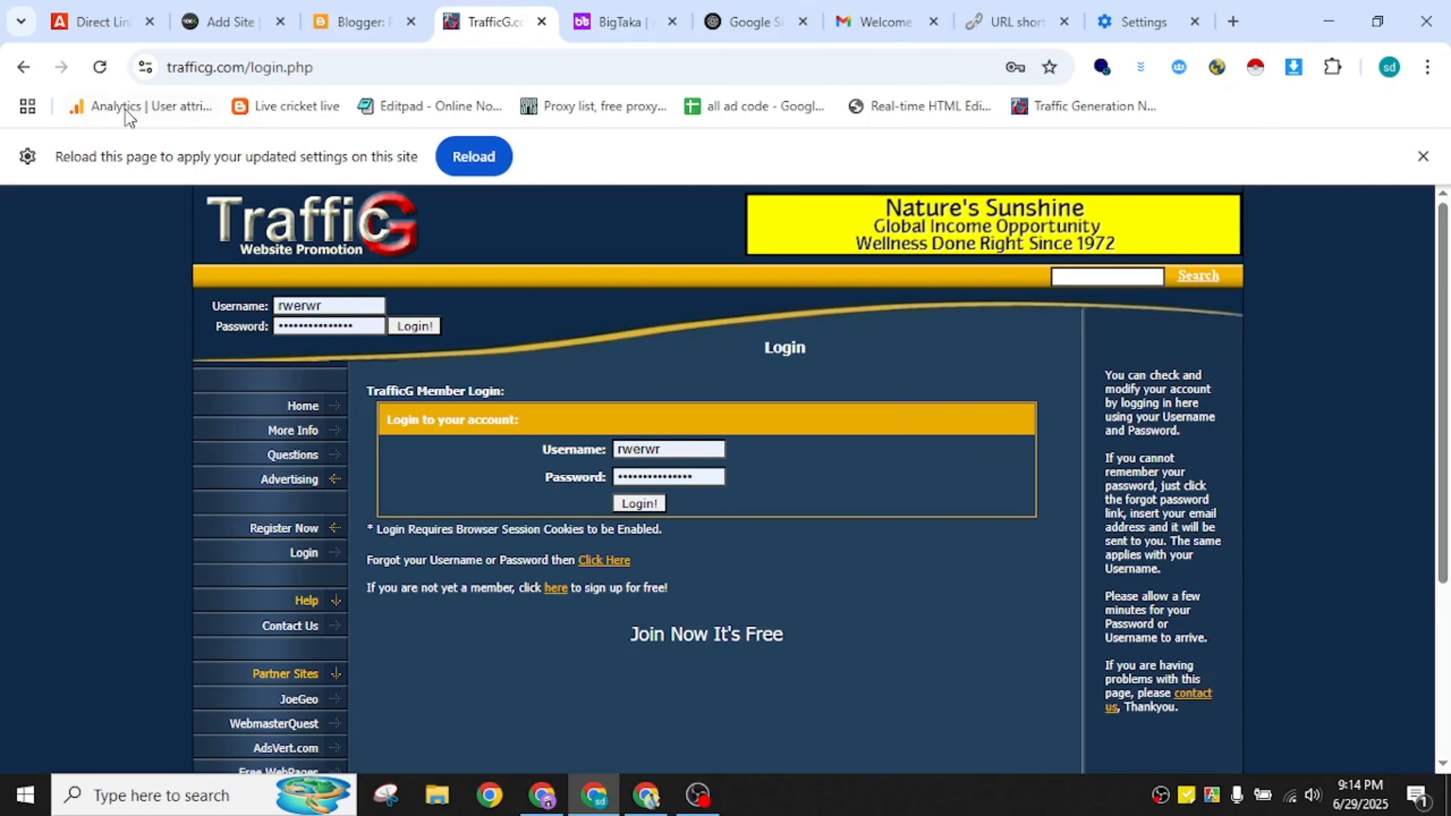
Reload the TrafficG login page and try to log in with the prefilled username and password.
{"action": "left_click", "coordinate": [101, 69]}
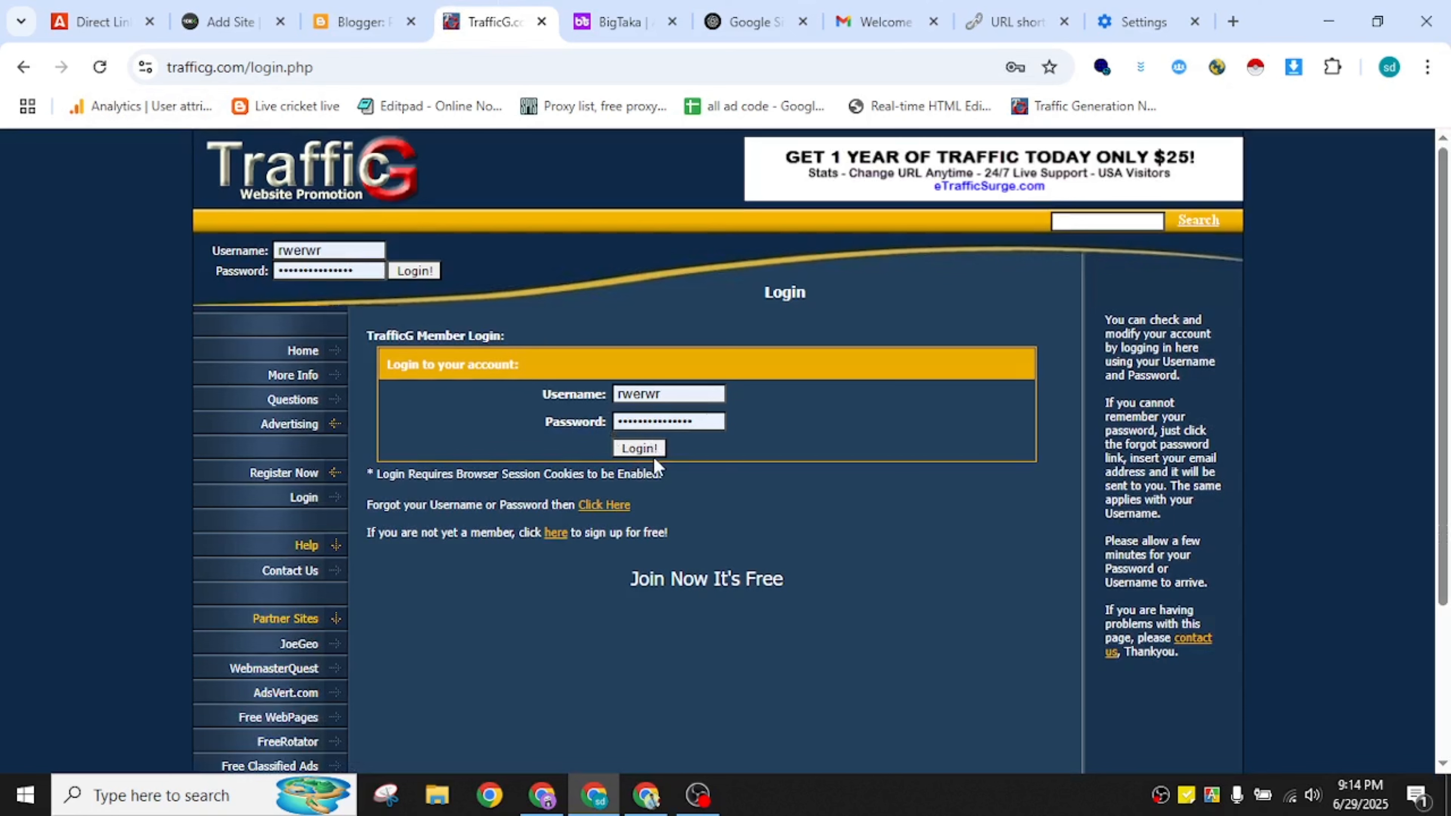
{"action": "left_click", "coordinate": [413, 271]}
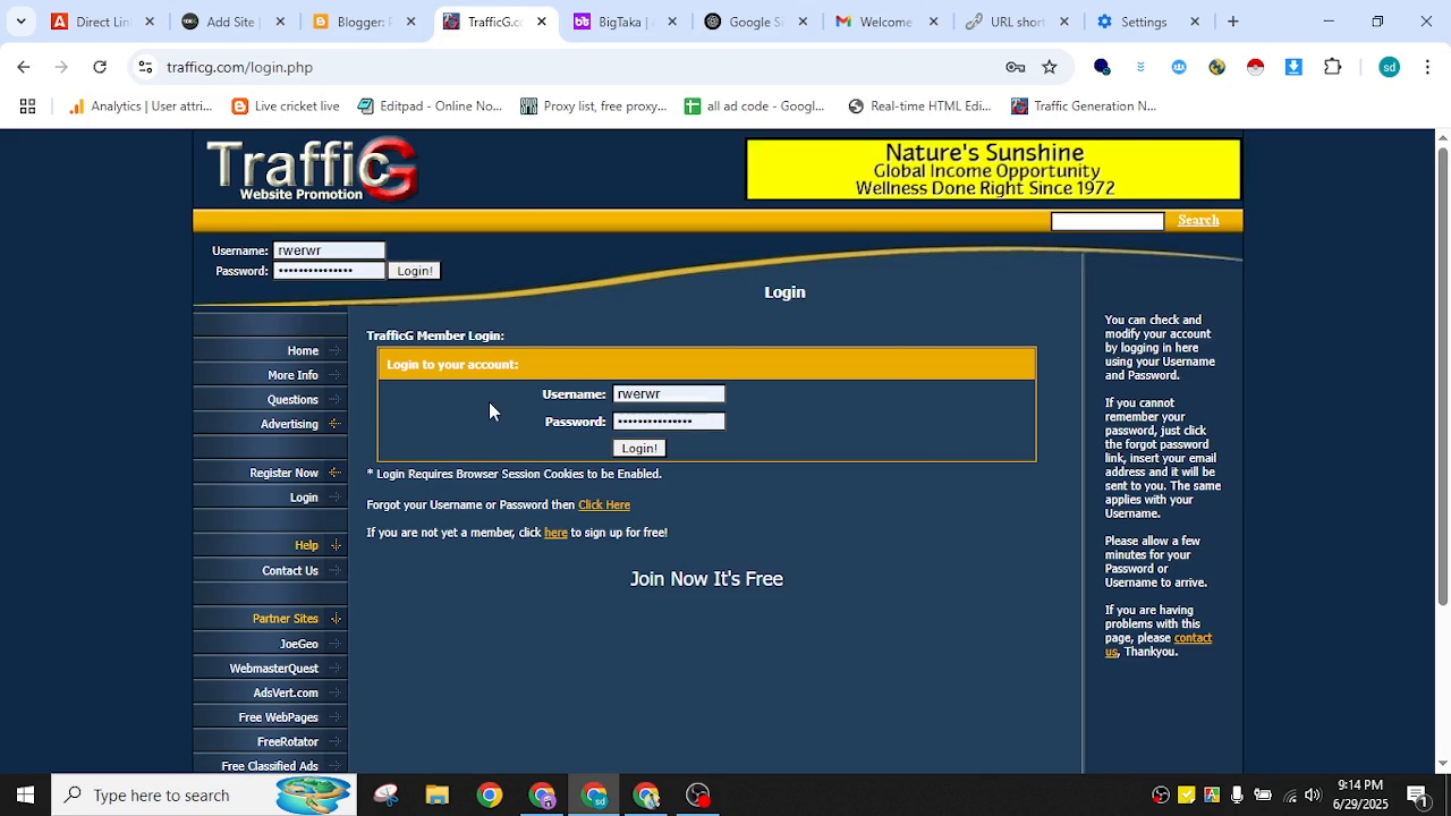
{"action": "left_click", "coordinate": [637, 449]}
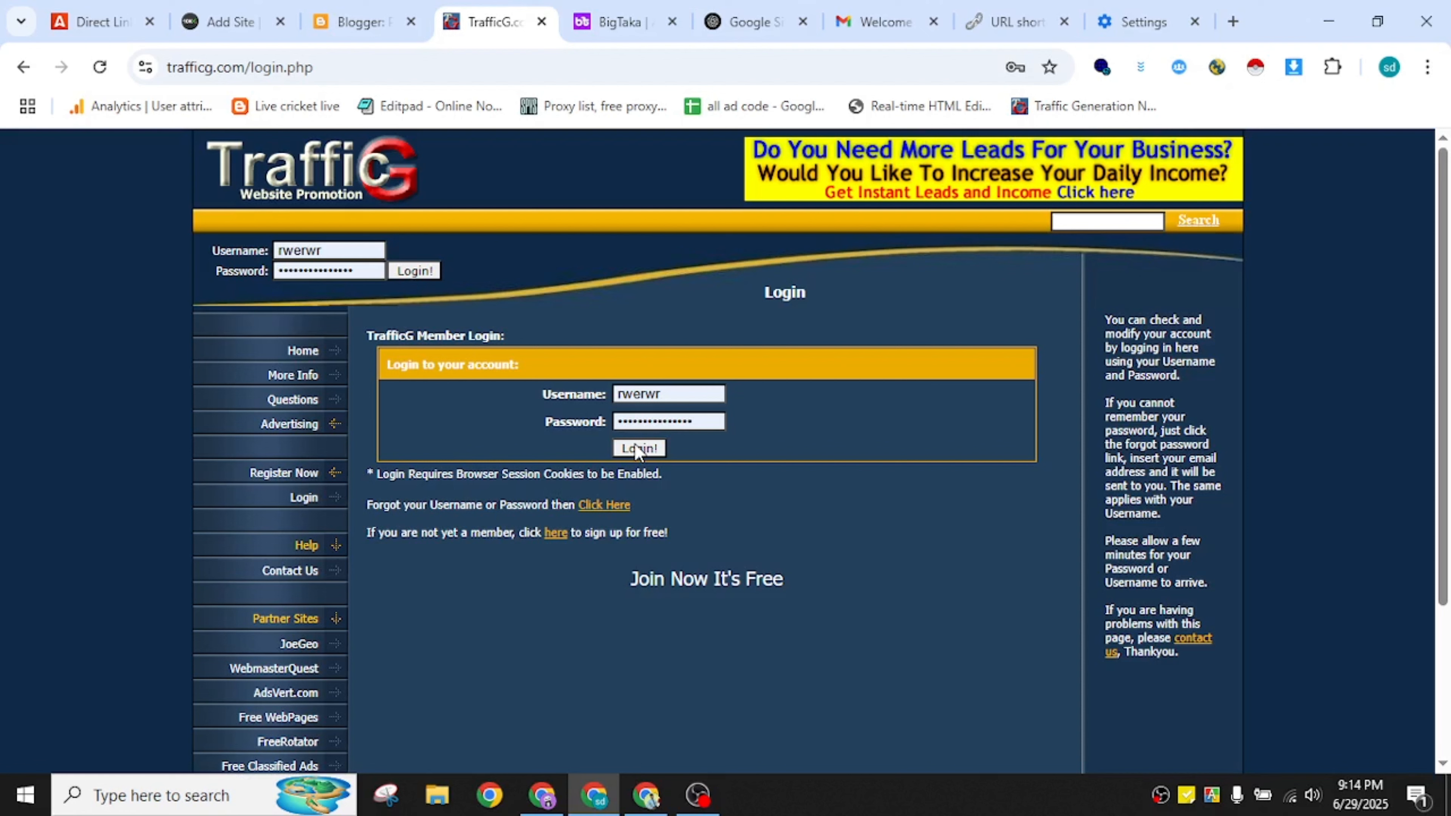
Open TrafficG's contact form, enter the subject "I can't log in", and fill in the sender's name and e-mail address.
{"action": "left_click", "coordinate": [310, 572]}
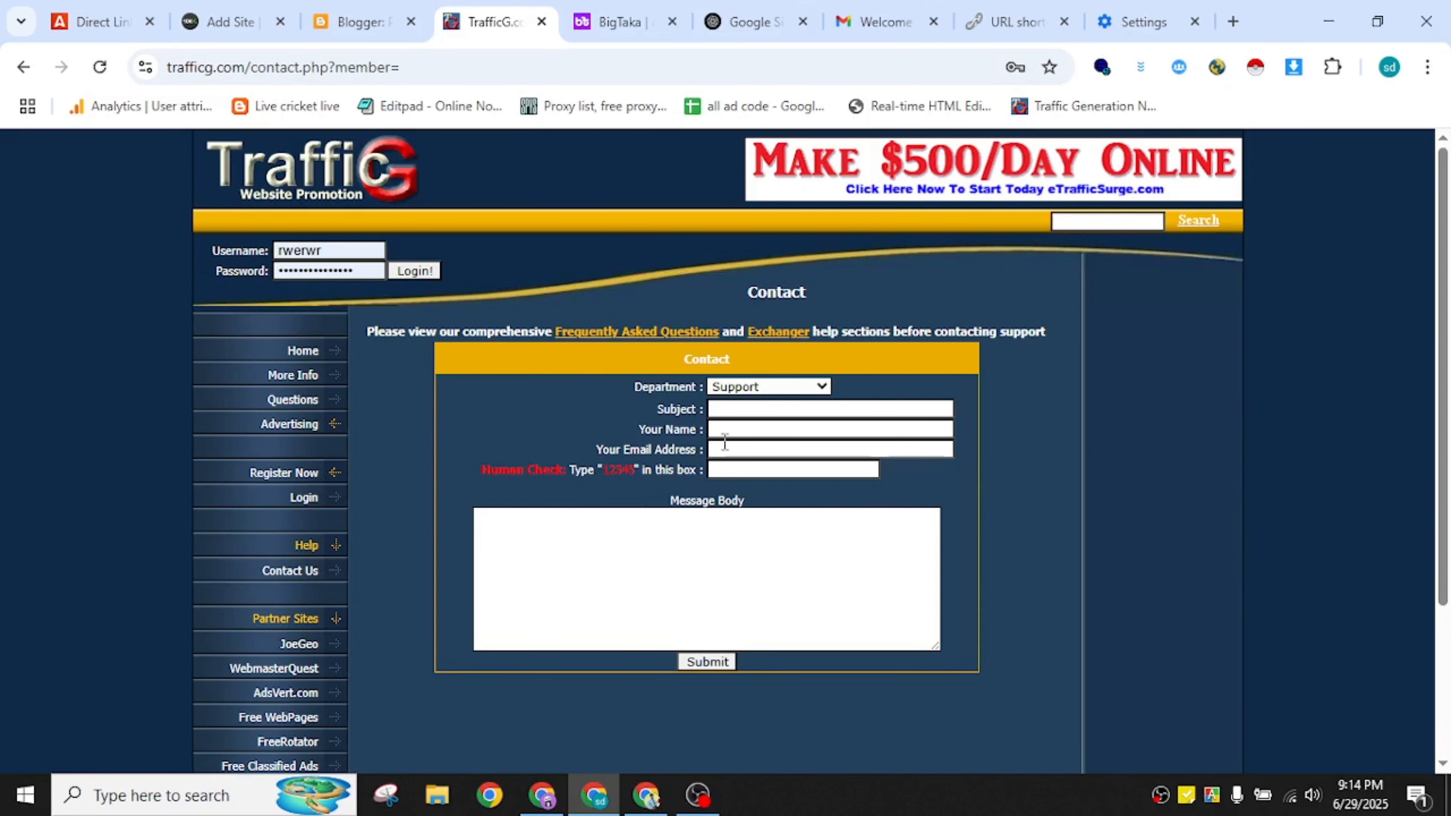
{"action": "left_click", "coordinate": [744, 410]}
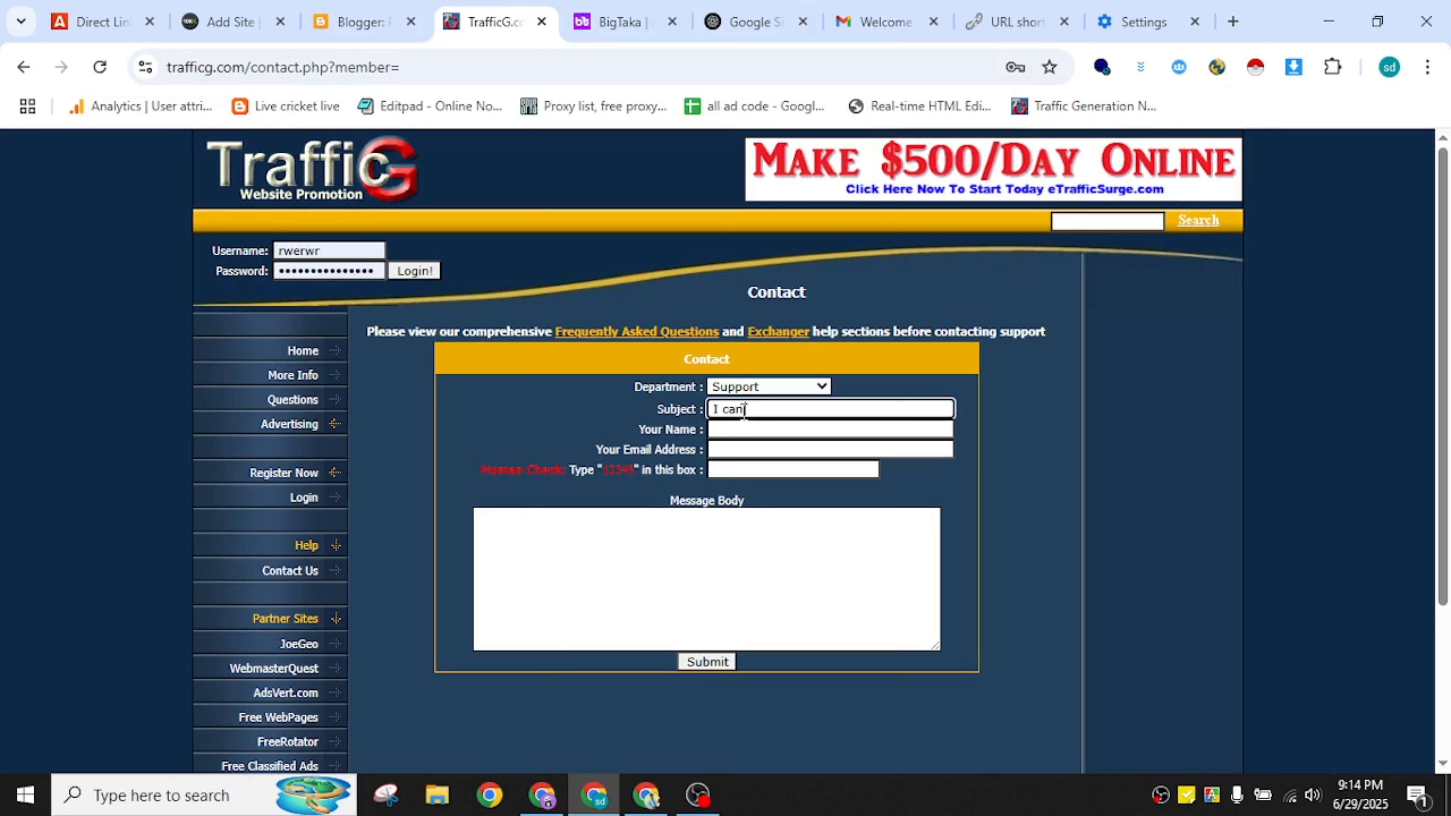
{"action": "type", "text": "I can't log in"}
{"action": "left_click", "coordinate": [727, 429]}
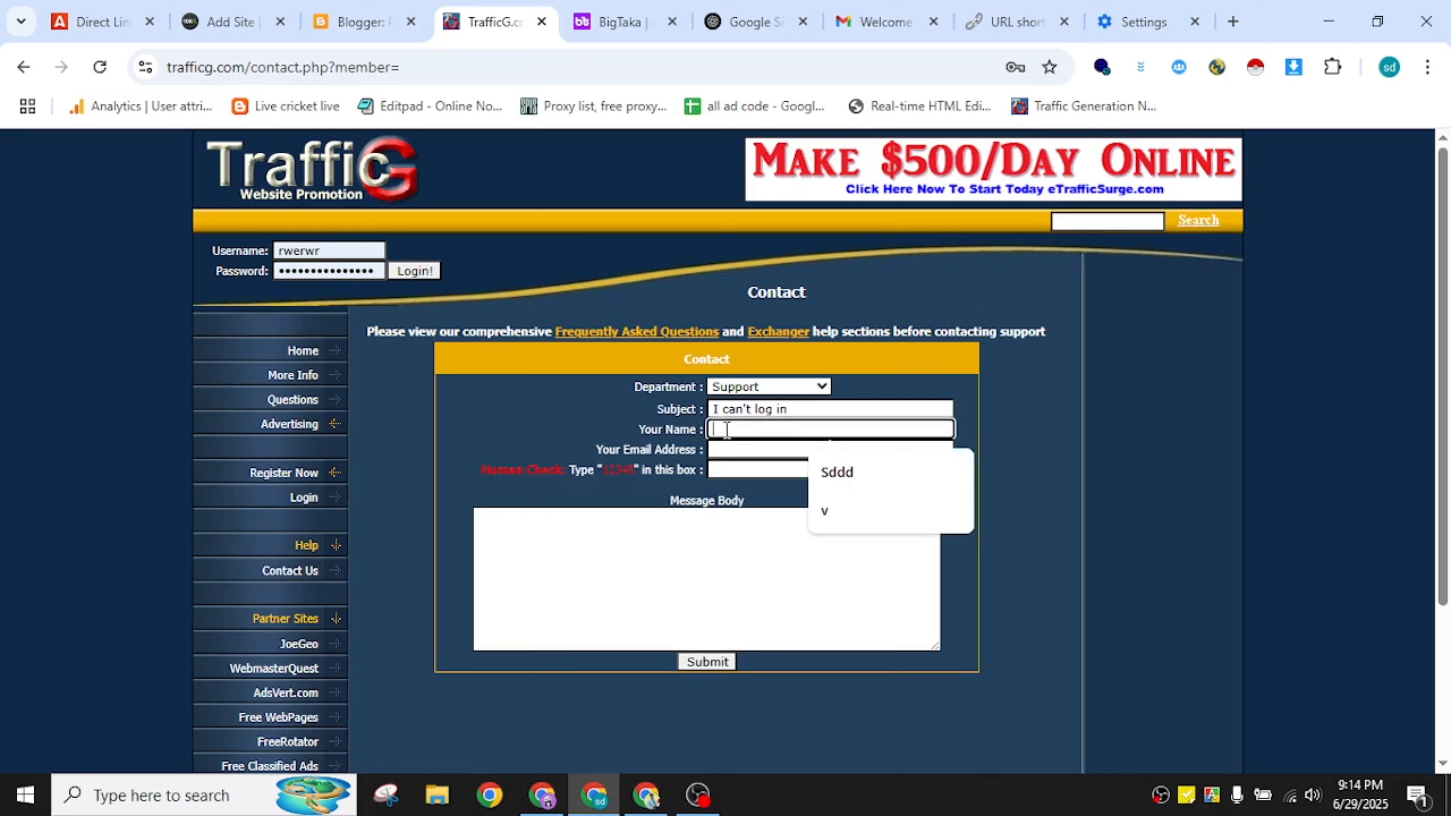
{"action": "left_click", "coordinate": [885, 482]}
{"action": "left_click", "coordinate": [803, 451]}
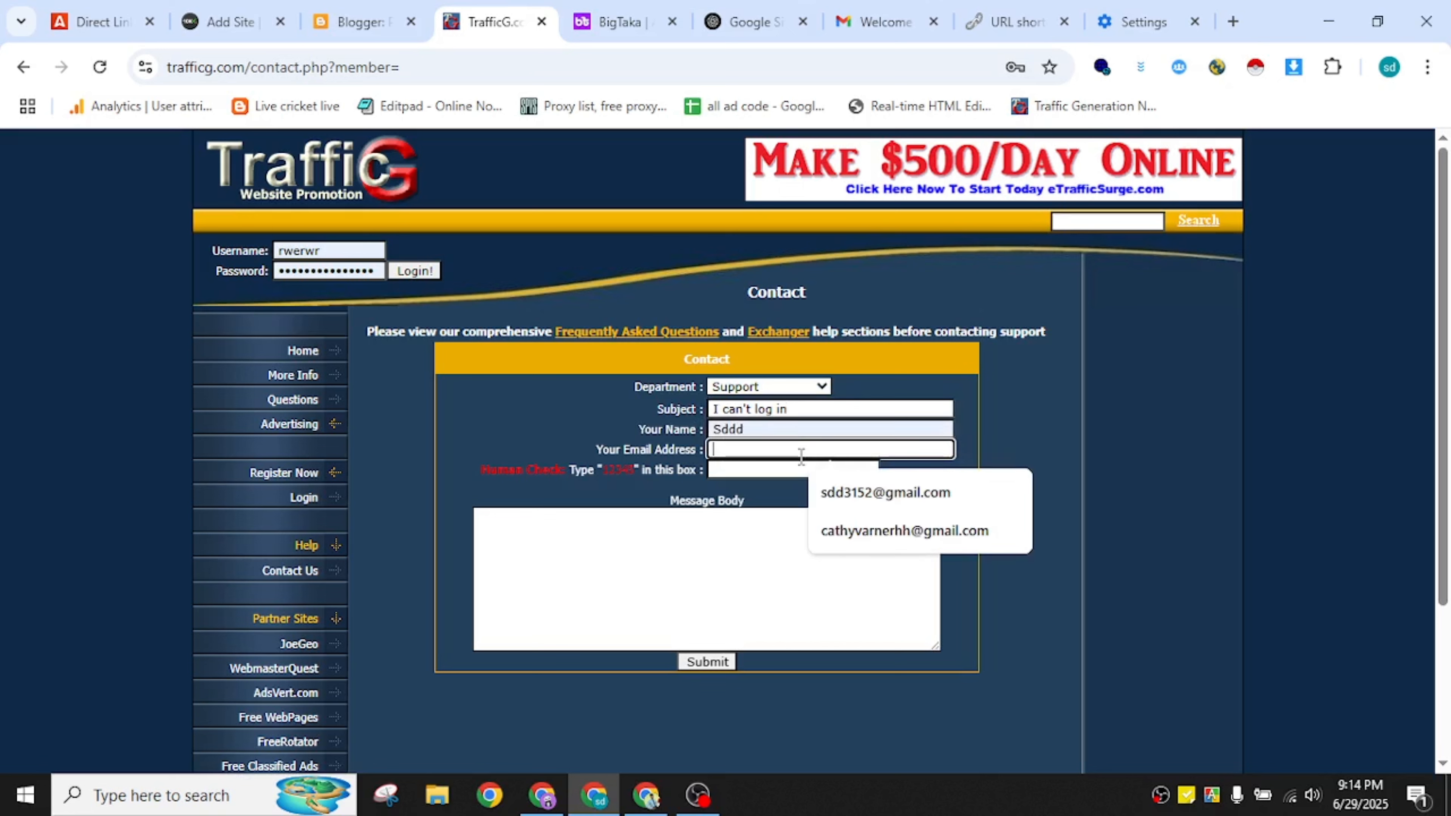
{"action": "left_click", "coordinate": [848, 488]}
Complete the human check, write the message "Hi i cant log in", and submit the contact form to support.
{"action": "left_click", "coordinate": [755, 465]}
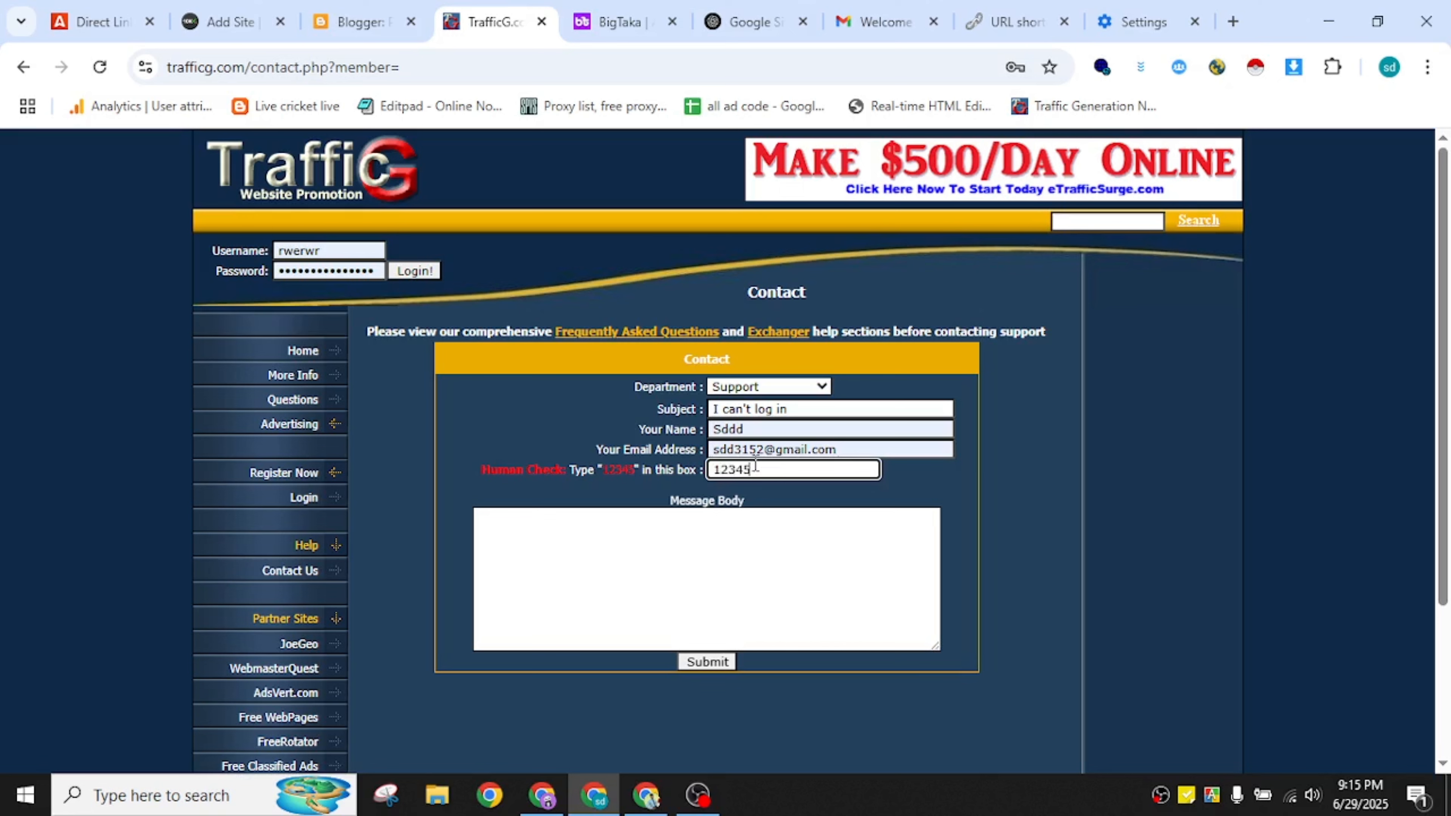
{"action": "left_click", "coordinate": [725, 529]}
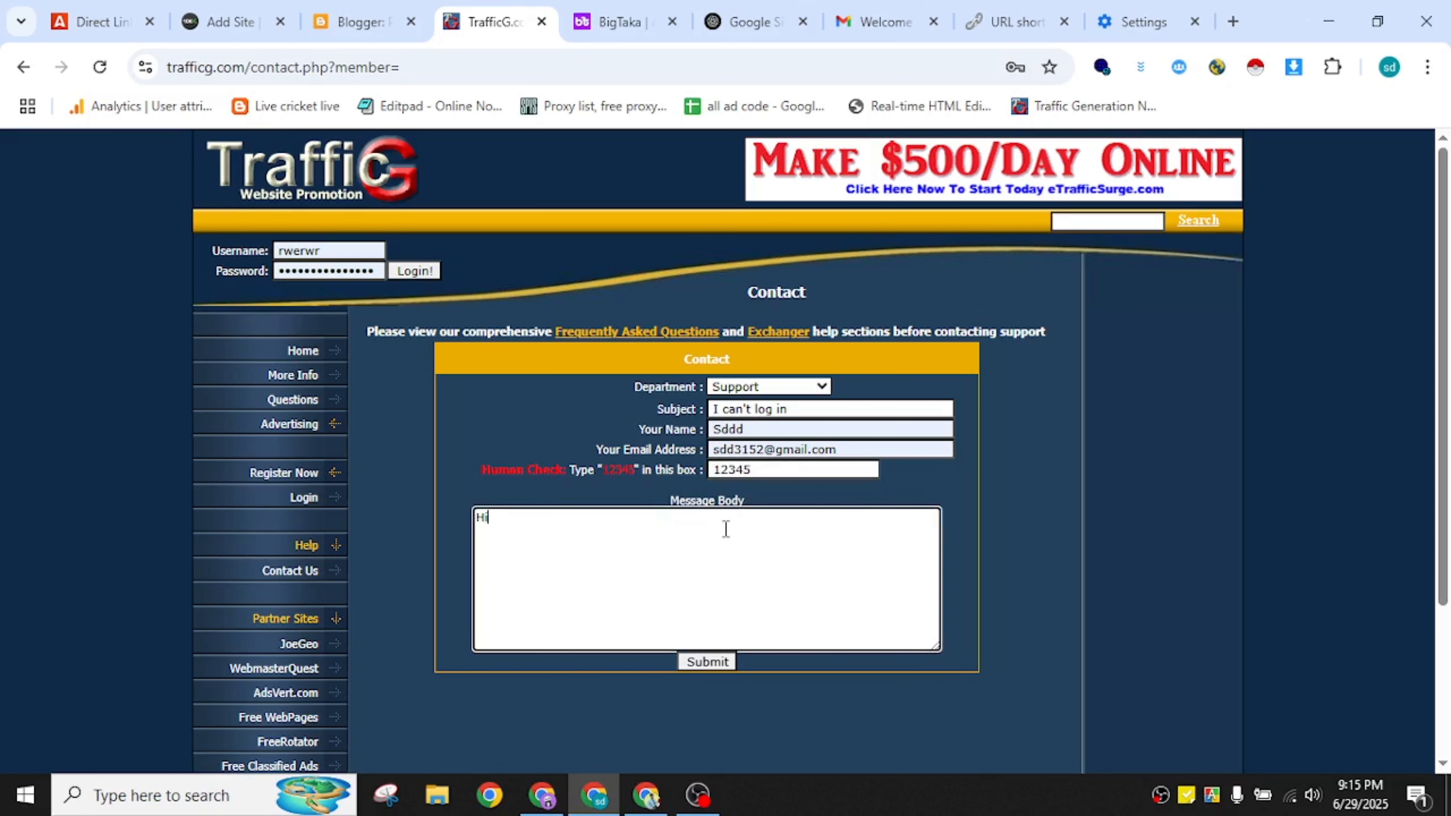
{"action": "type", "text": "Hi i cant log in"}
{"action": "left_click", "coordinate": [716, 663]}
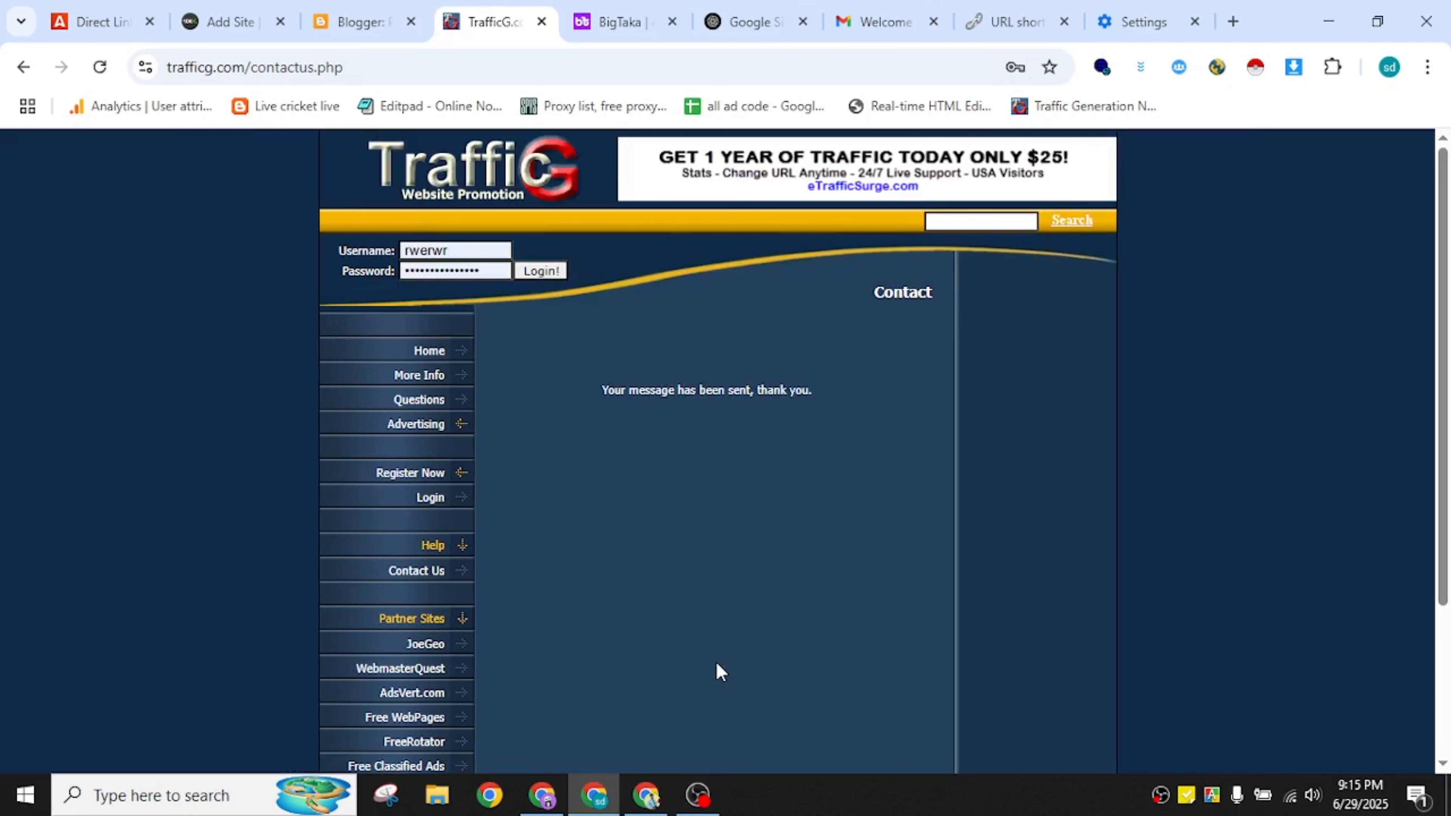
Check Gmail's refreshed spam folder for new TrafficG mail, then return to the TrafficG contact page.
{"action": "left_click", "coordinate": [879, 22]}
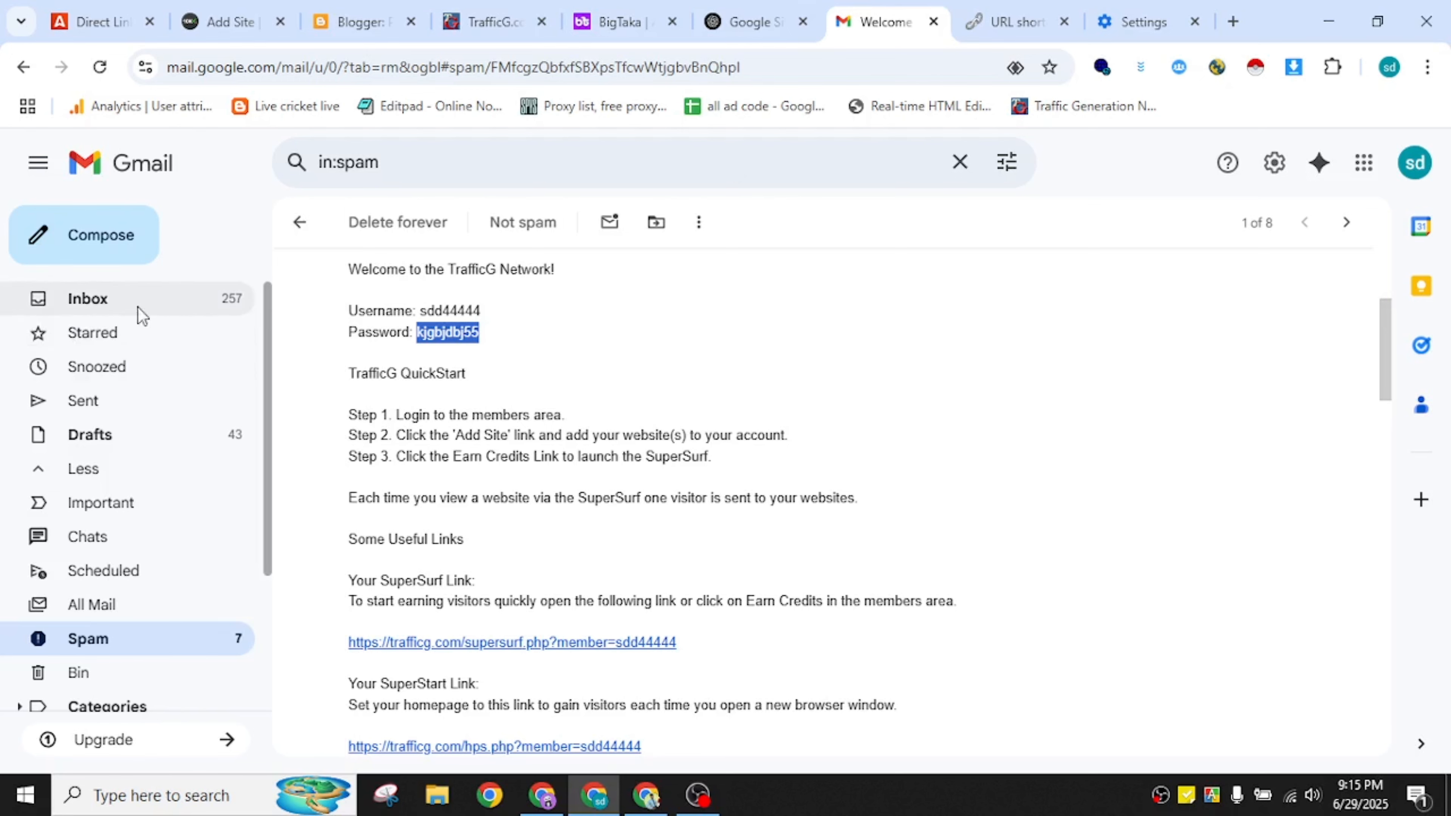
{"action": "left_click", "coordinate": [311, 236]}
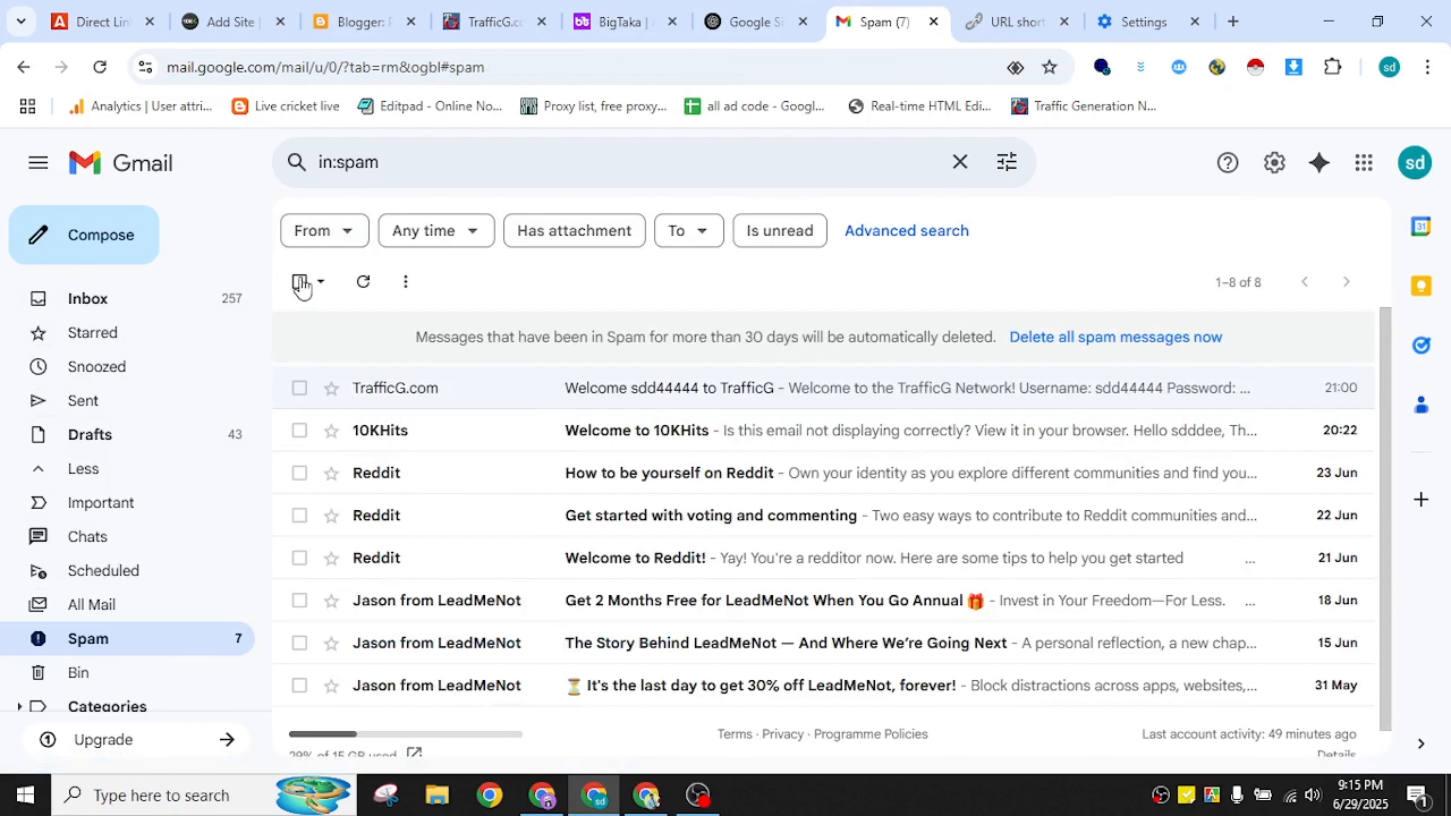
{"action": "left_click", "coordinate": [370, 289]}
{"action": "left_click", "coordinate": [364, 281]}
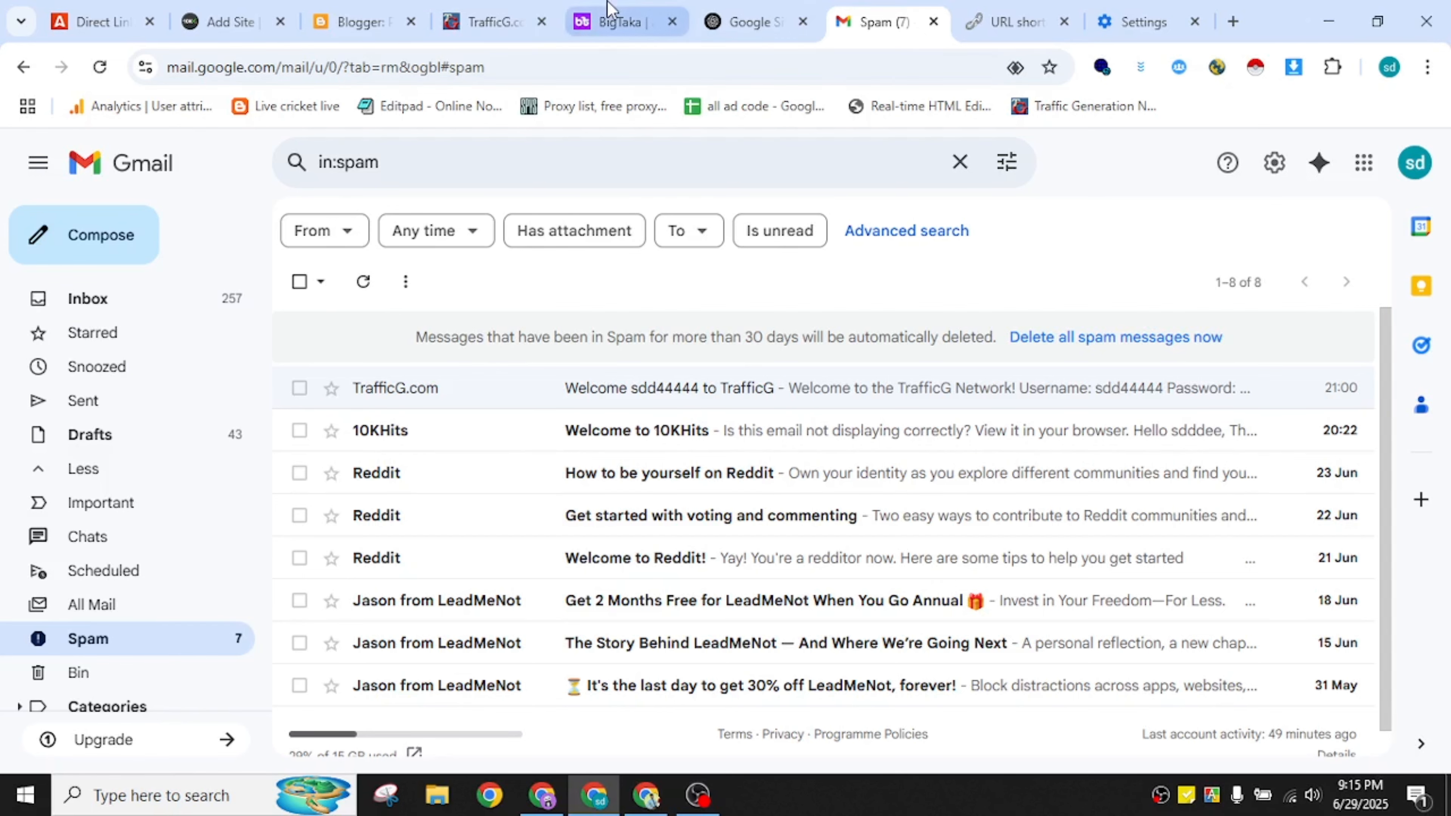
{"action": "left_click", "coordinate": [491, 22]}
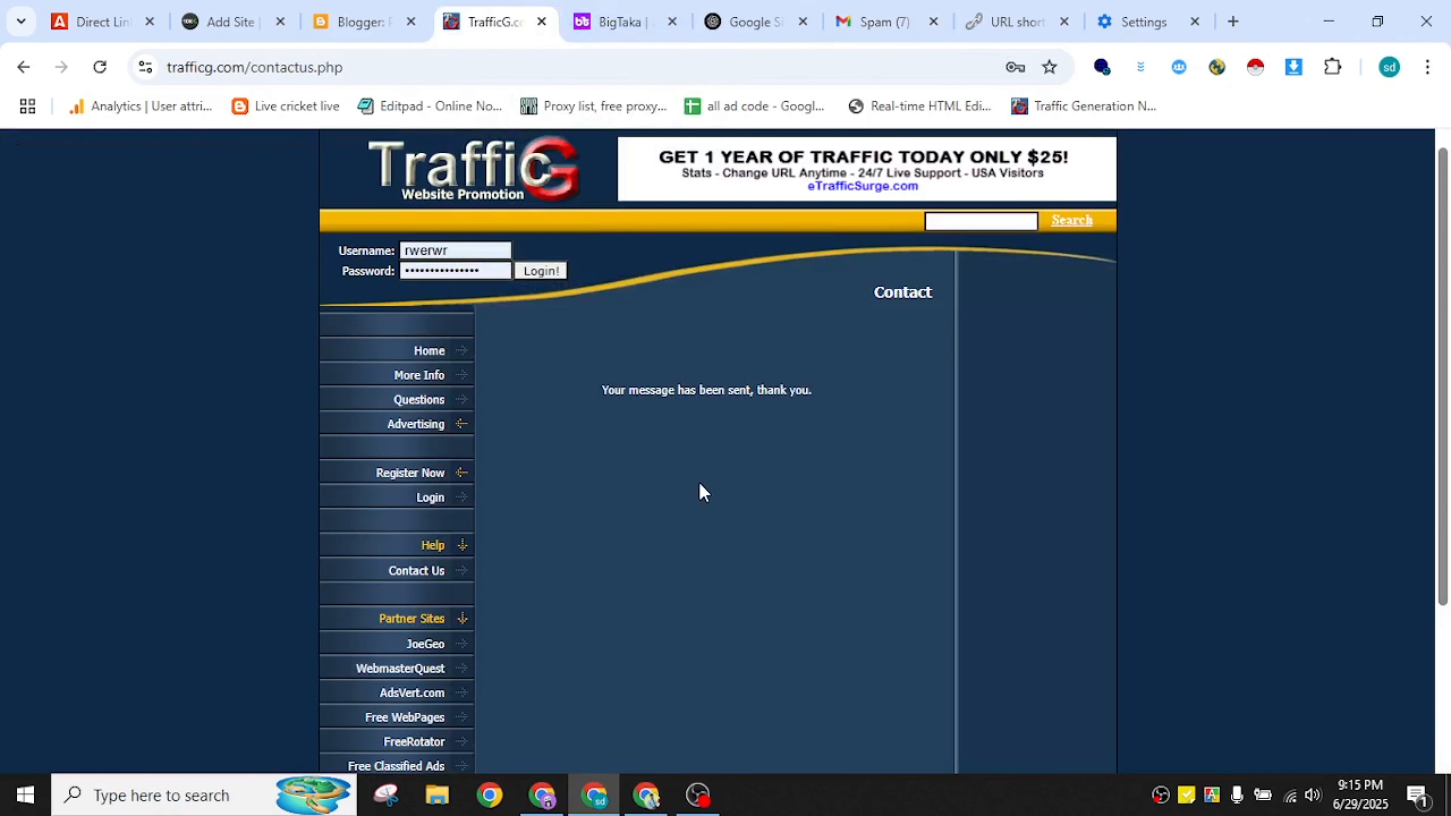